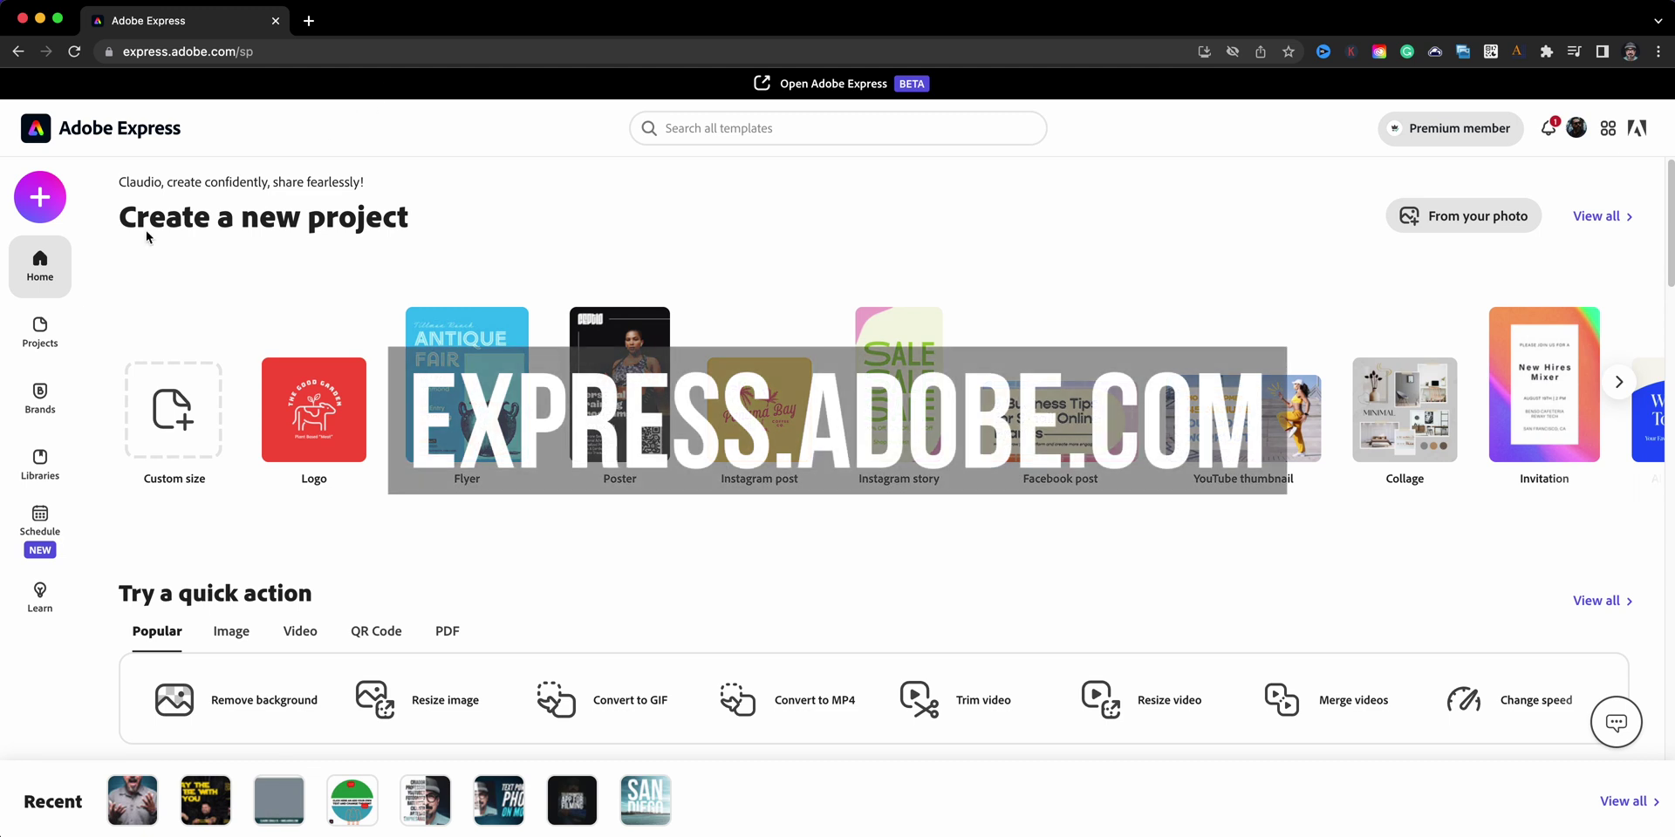
Create a blank 2560×2560 custom-size graphic and close the templates panel.
{"action": "left_click", "coordinate": [55, 218]}
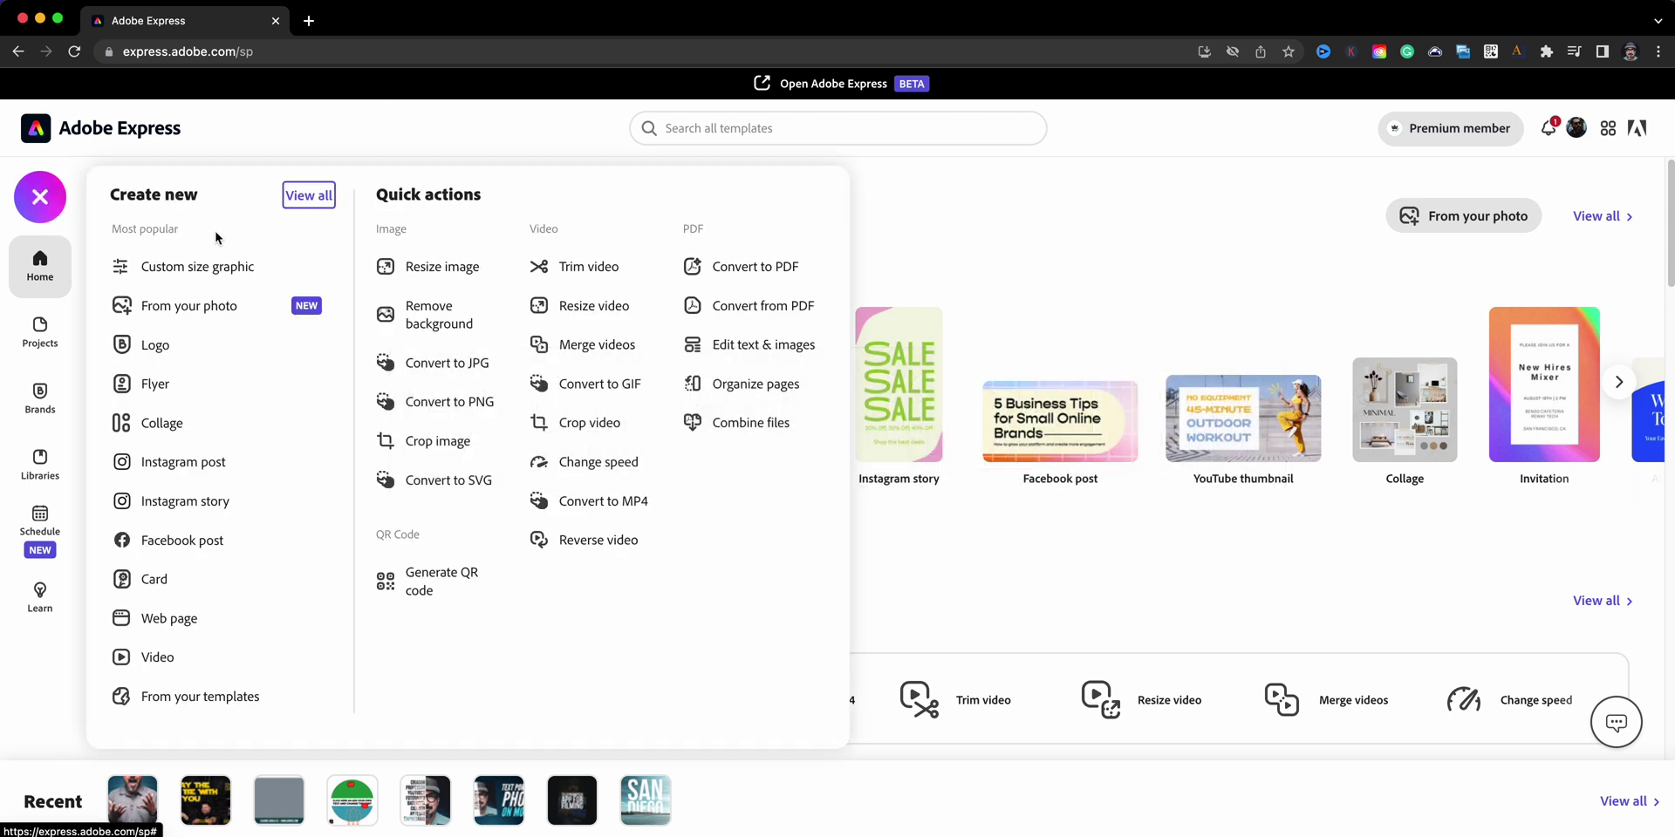
{"action": "left_click", "coordinate": [215, 266]}
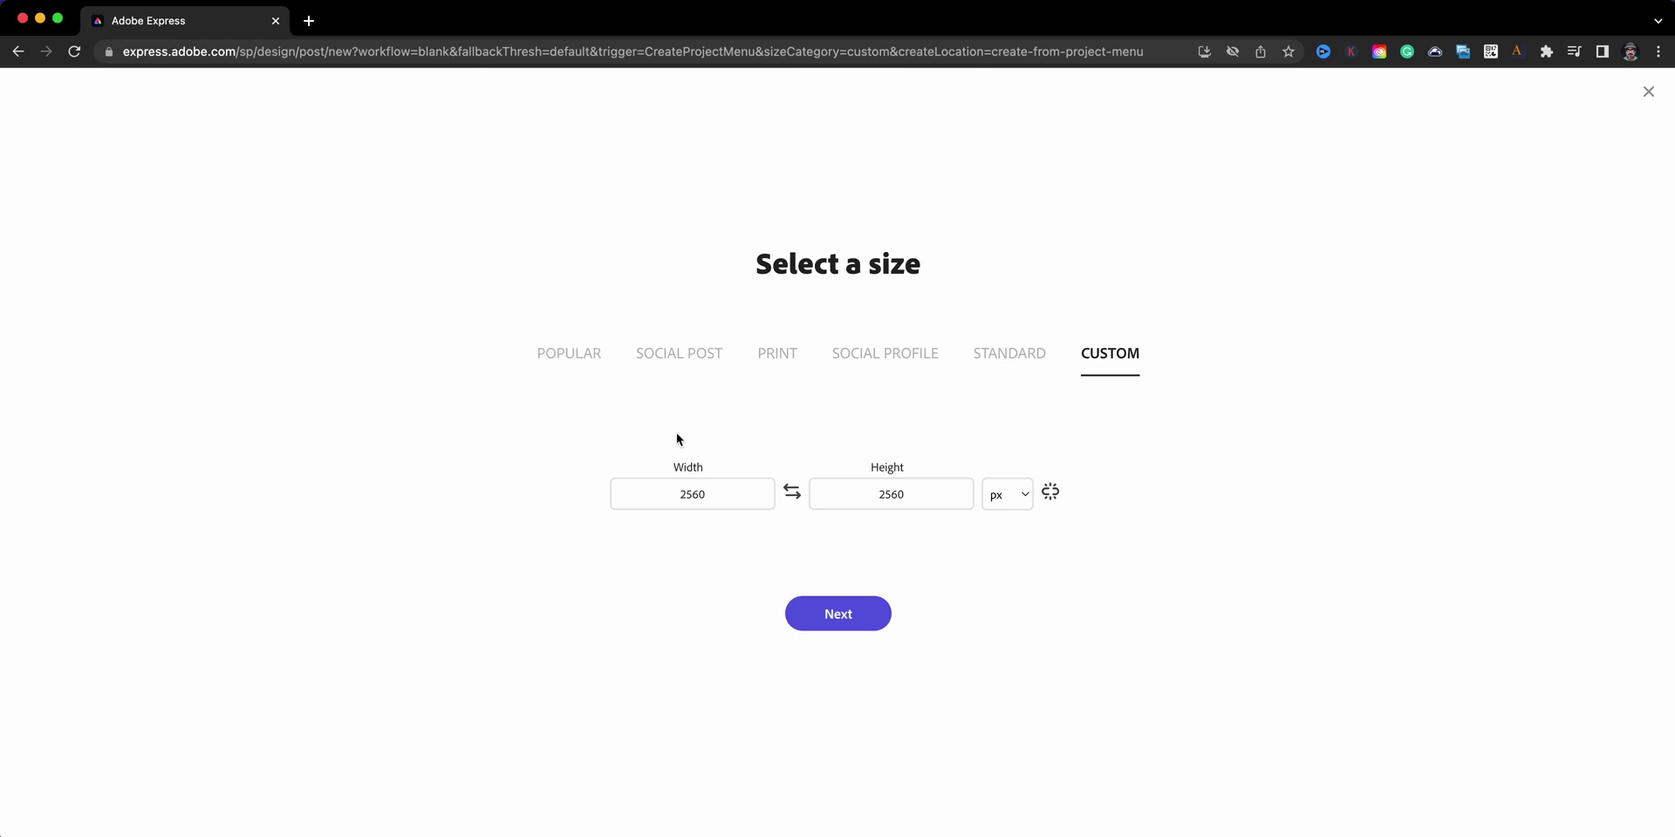
{"action": "left_click", "coordinate": [806, 611]}
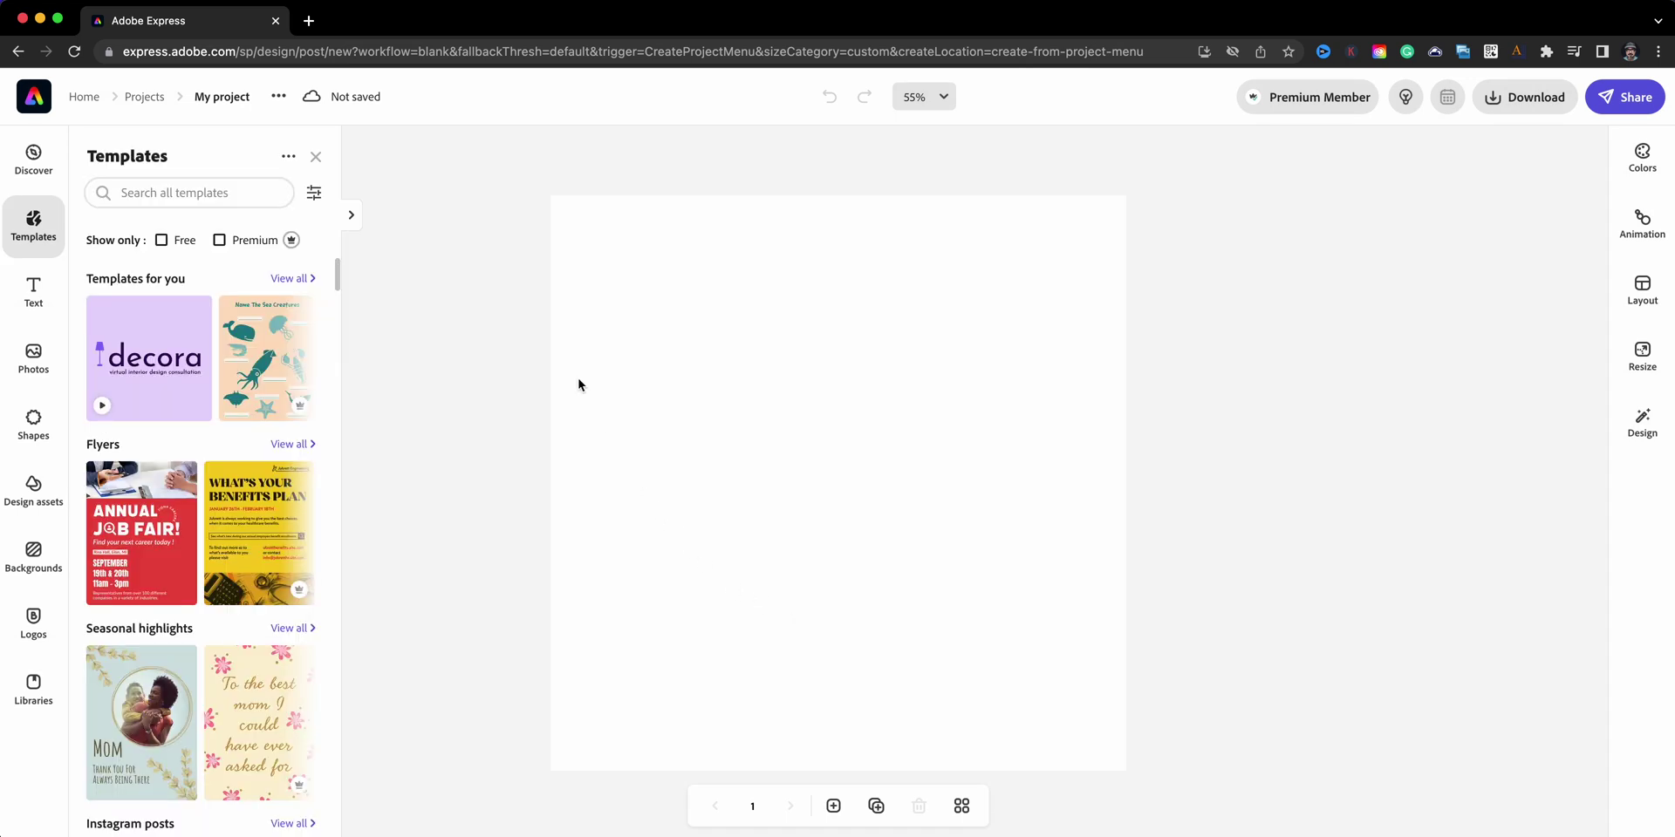
{"action": "left_click", "coordinate": [316, 157]}
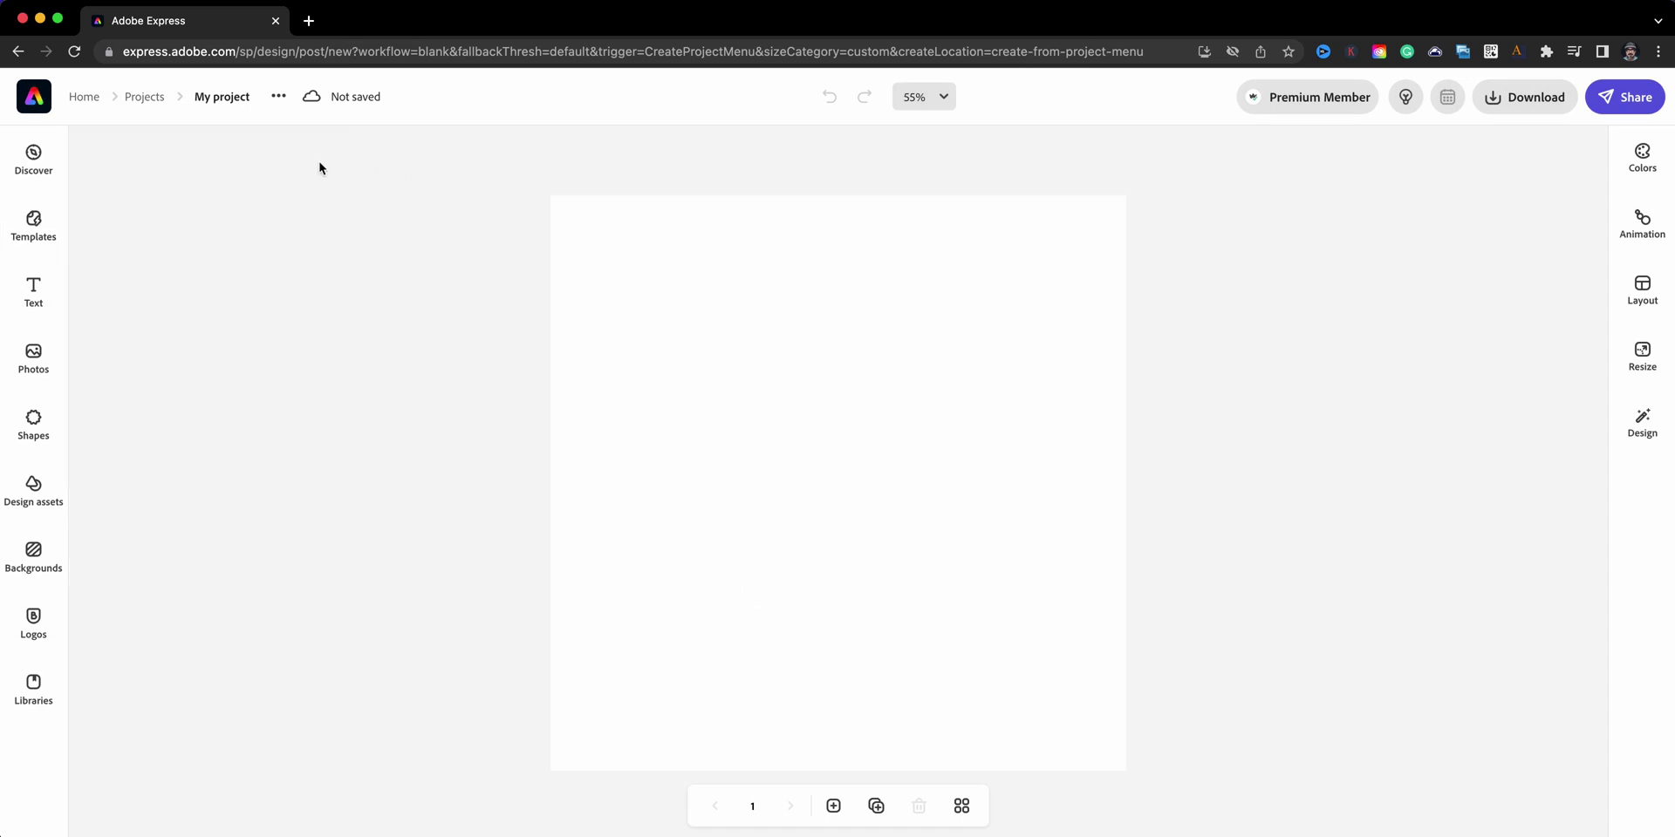
Set the page background to solid black.
{"action": "left_click", "coordinate": [732, 314]}
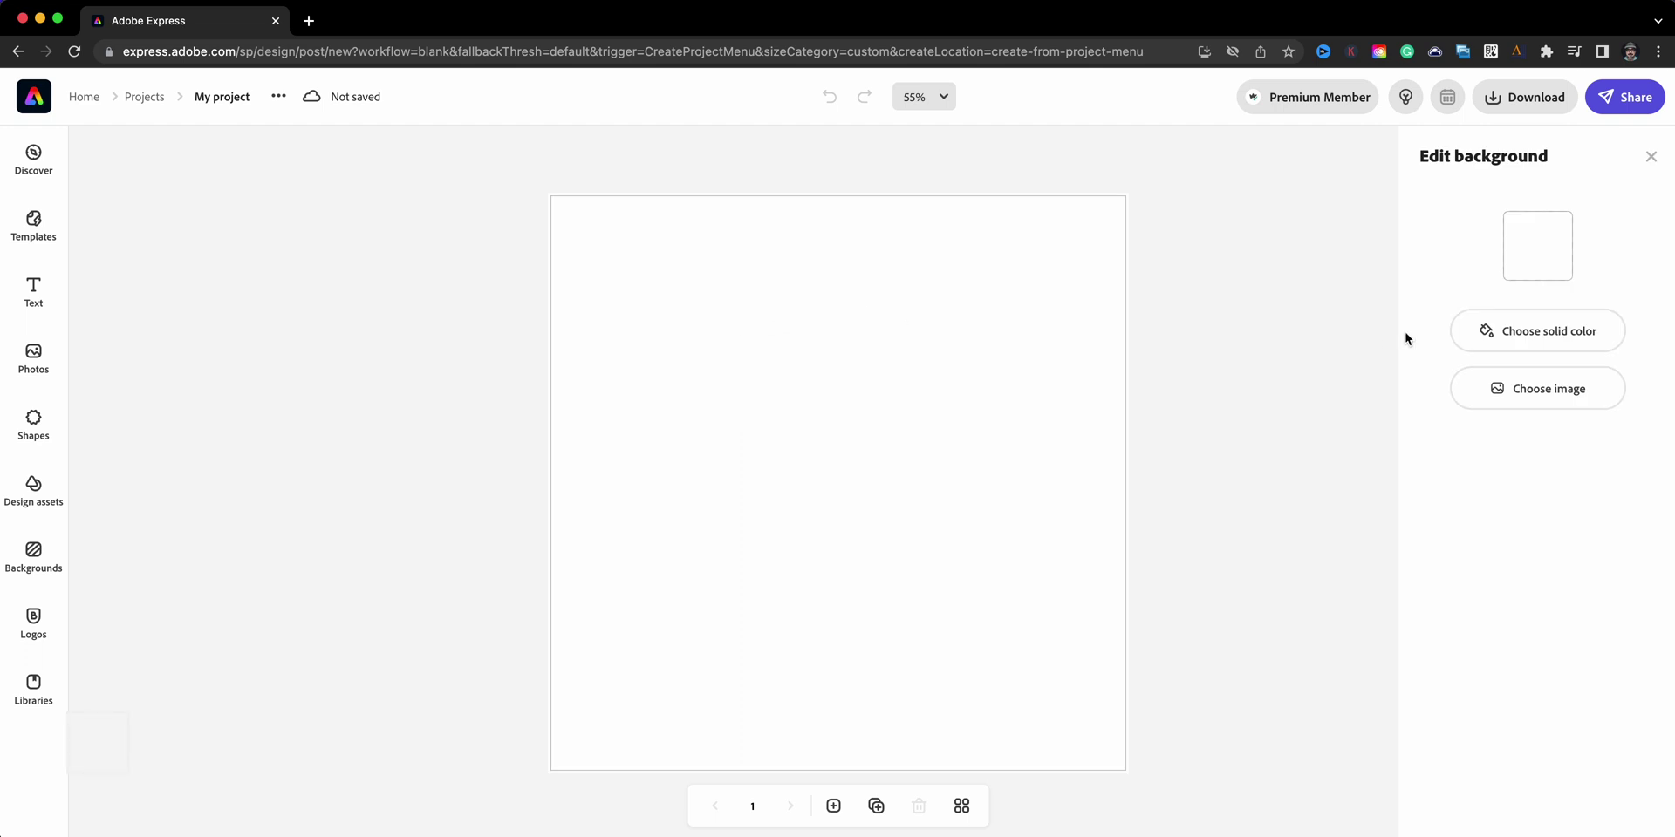
{"action": "left_click", "coordinate": [1464, 332]}
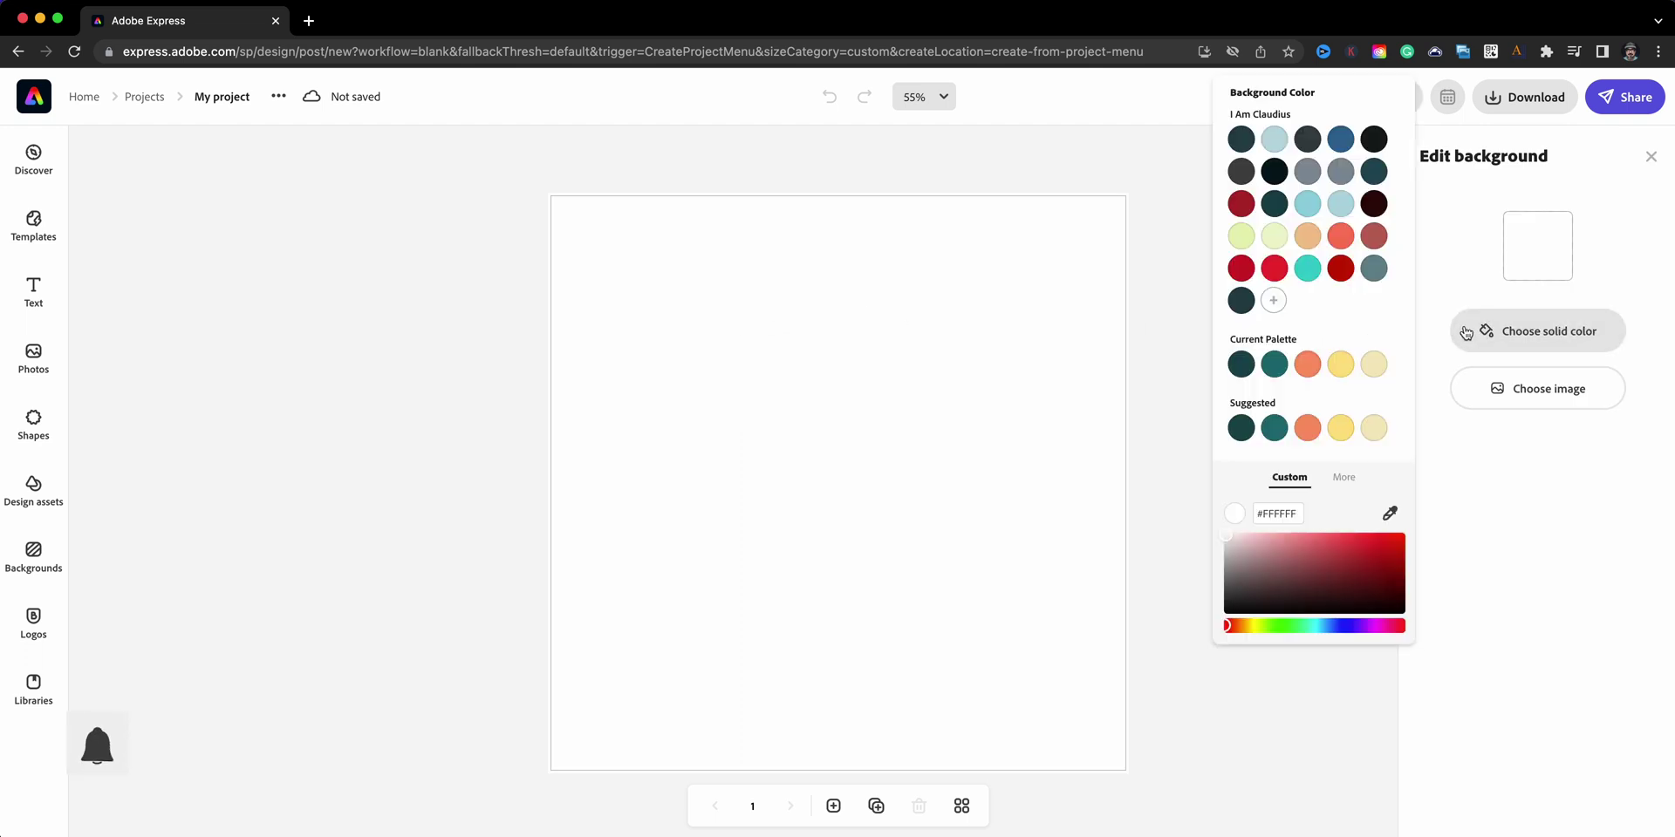
{"action": "left_click", "coordinate": [1344, 478]}
{"action": "left_click", "coordinate": [1379, 520]}
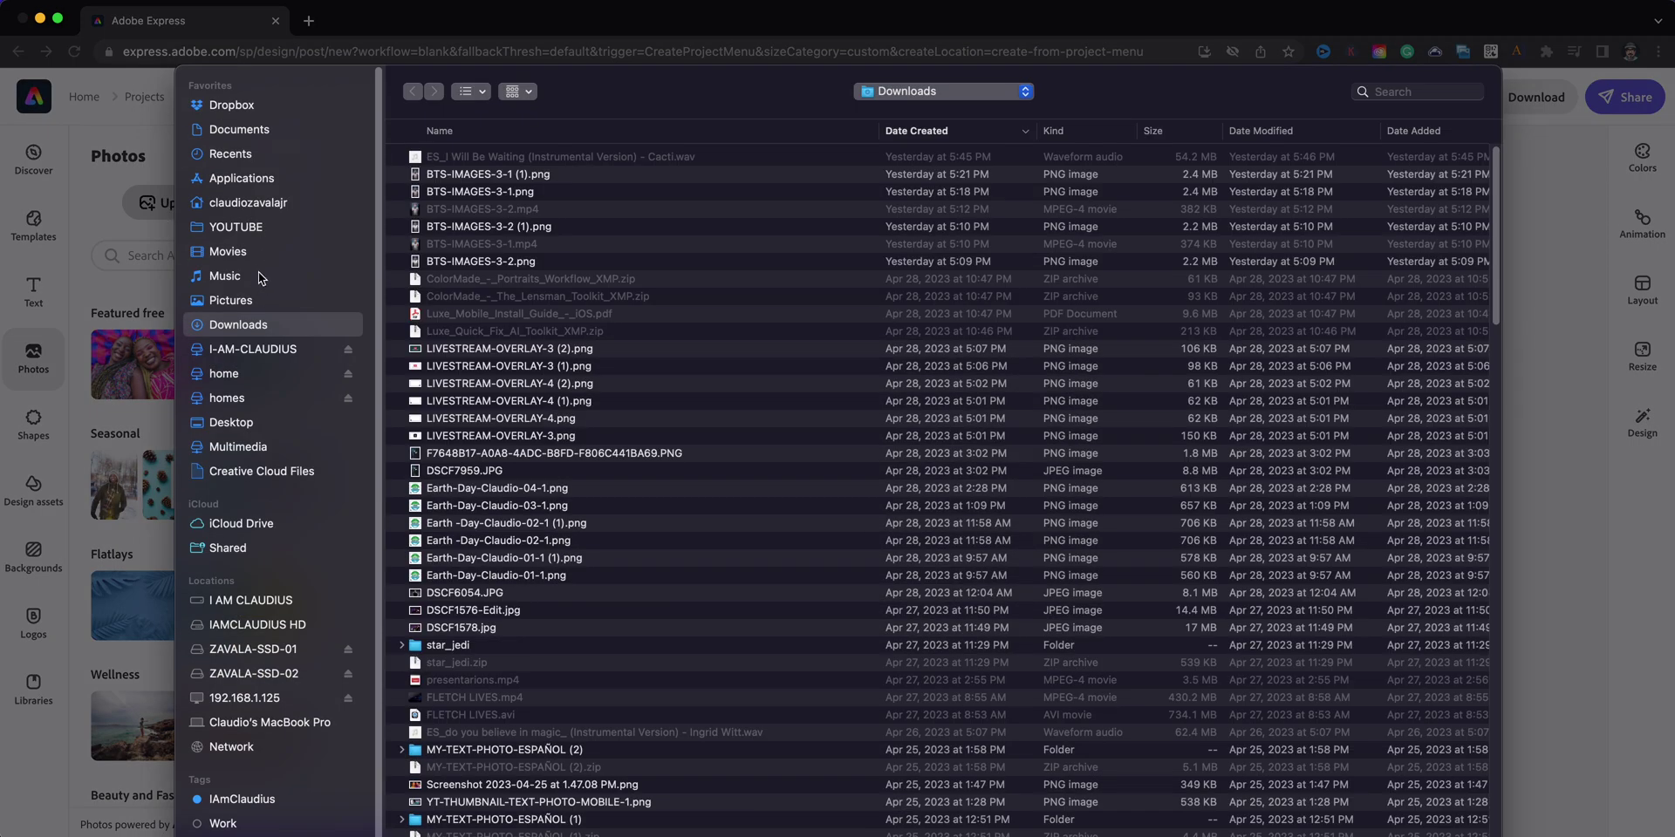
Place DSCF3345.jpg from the Desktop, sorted by date added, onto the canvas and select it.
{"action": "left_click", "coordinate": [254, 422]}
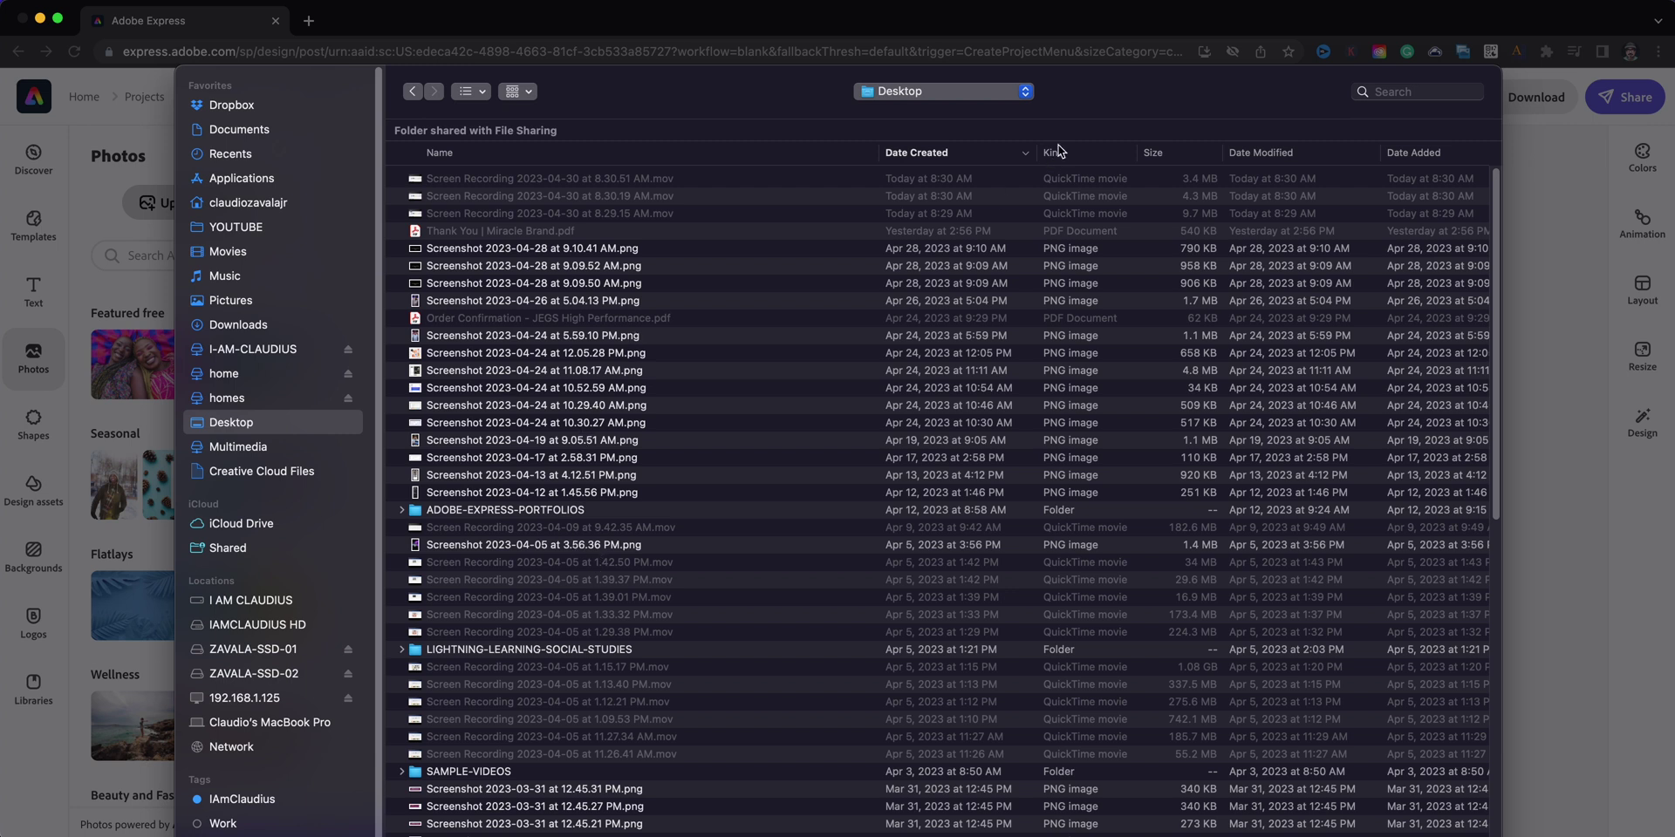
{"action": "left_click", "coordinate": [983, 153]}
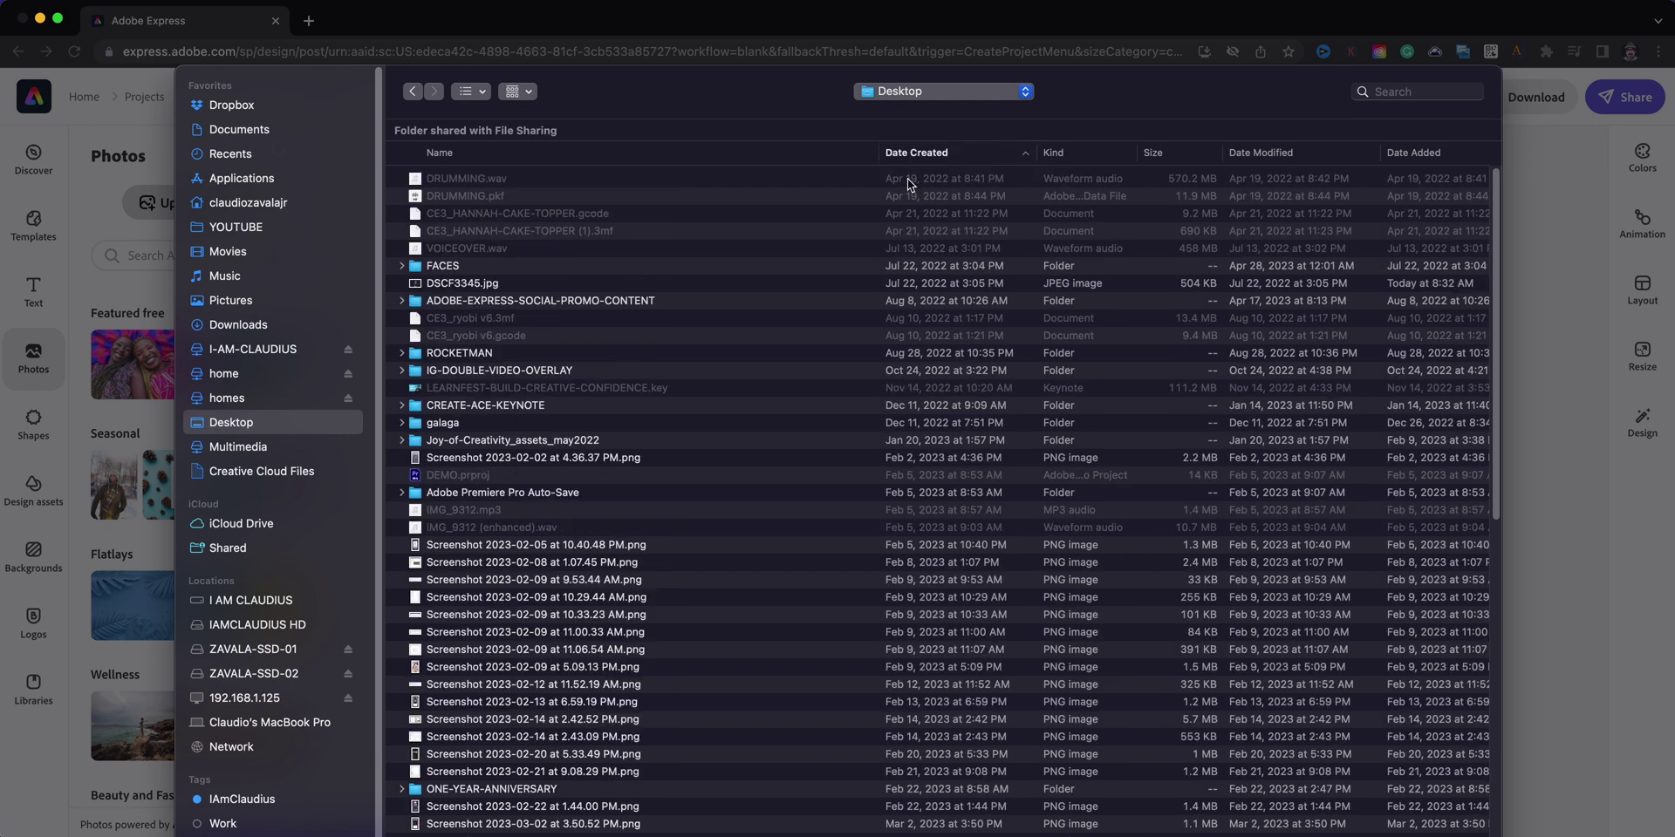
{"action": "left_click", "coordinate": [1449, 153]}
{"action": "left_click", "coordinate": [698, 180]}
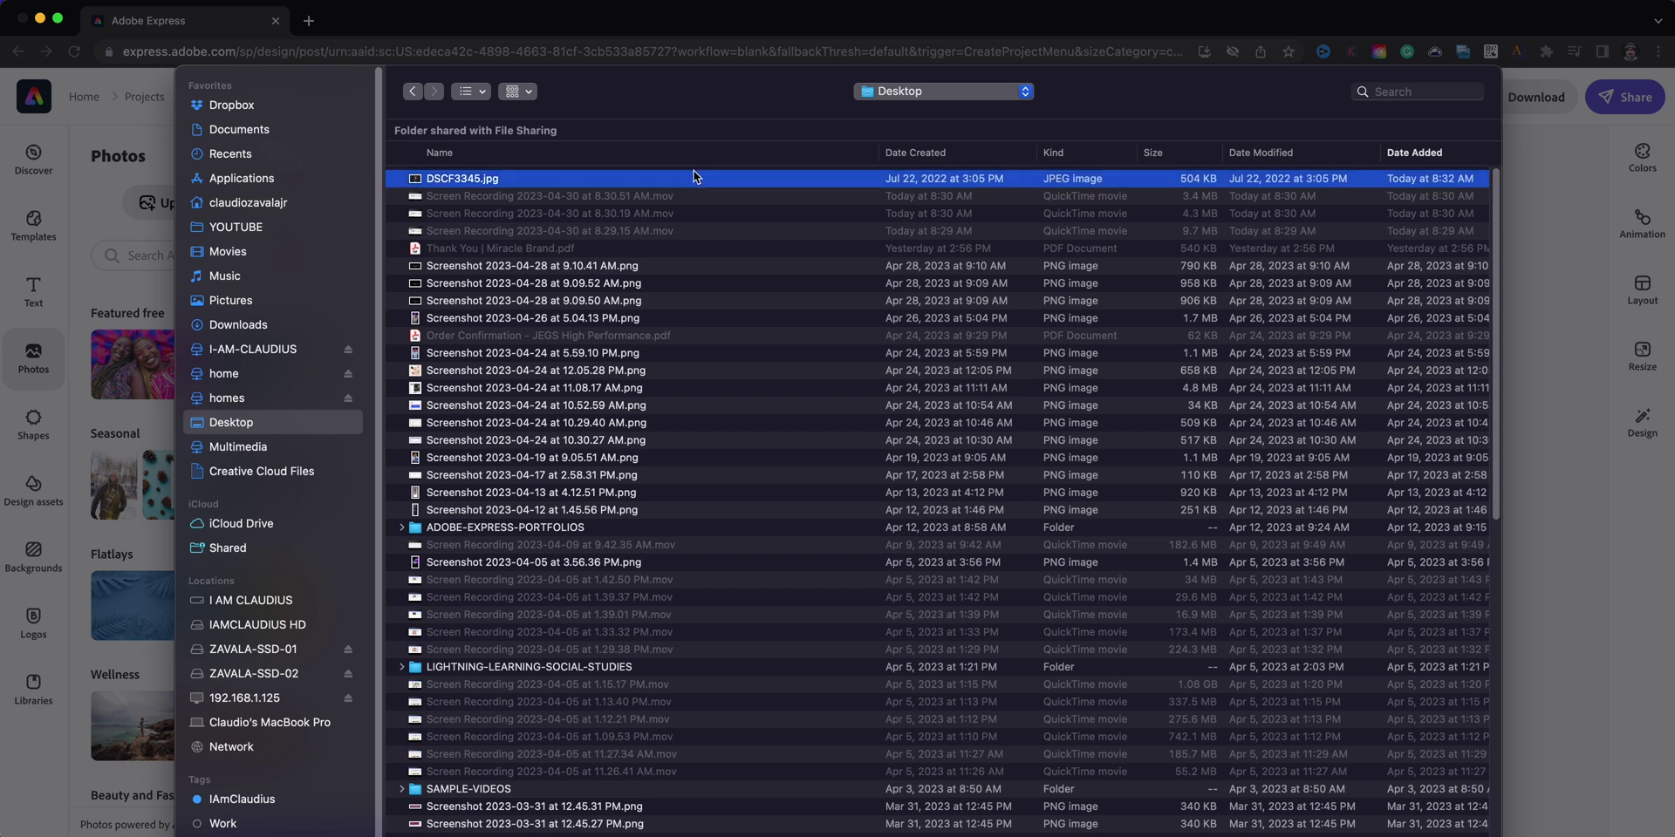
{"action": "double_click", "coordinate": [693, 177]}
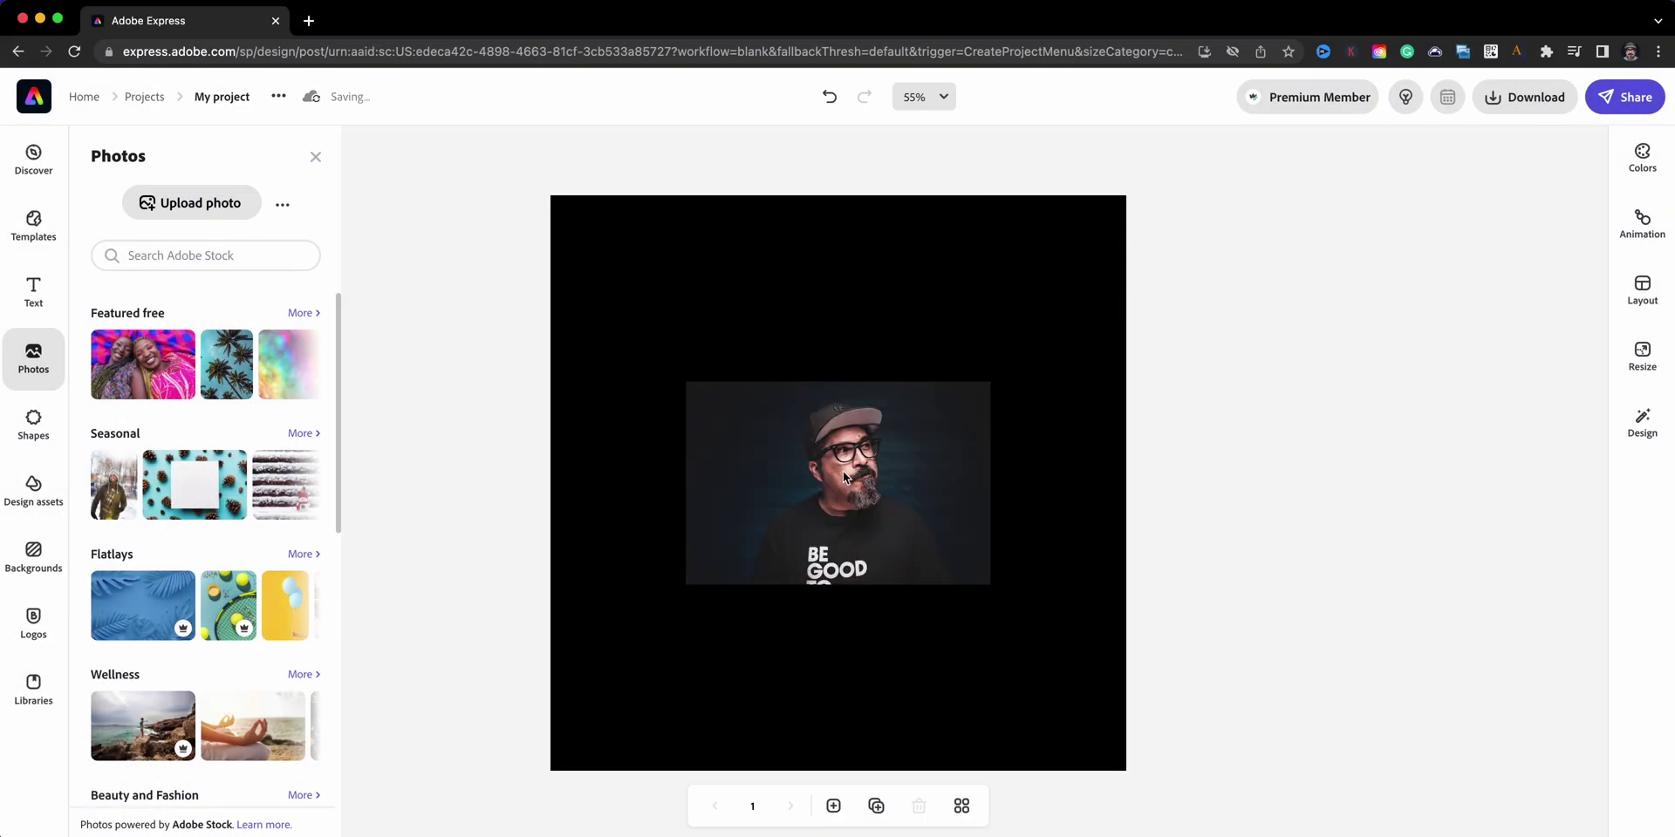
{"action": "left_click", "coordinate": [843, 470]}
Enlarge the photo and remove its background, accepting the cutout.
{"action": "left_click_drag", "start_coordinate": [991, 381], "coordinate": [1238, 170]}
{"action": "mouse_move", "coordinate": [1201, 502]}
{"action": "left_mouse_down"}
{"action": "mouse_move", "coordinate": [928, 503]}
{"action": "mouse_move", "coordinate": [980, 558]}
{"action": "left_mouse_up"}
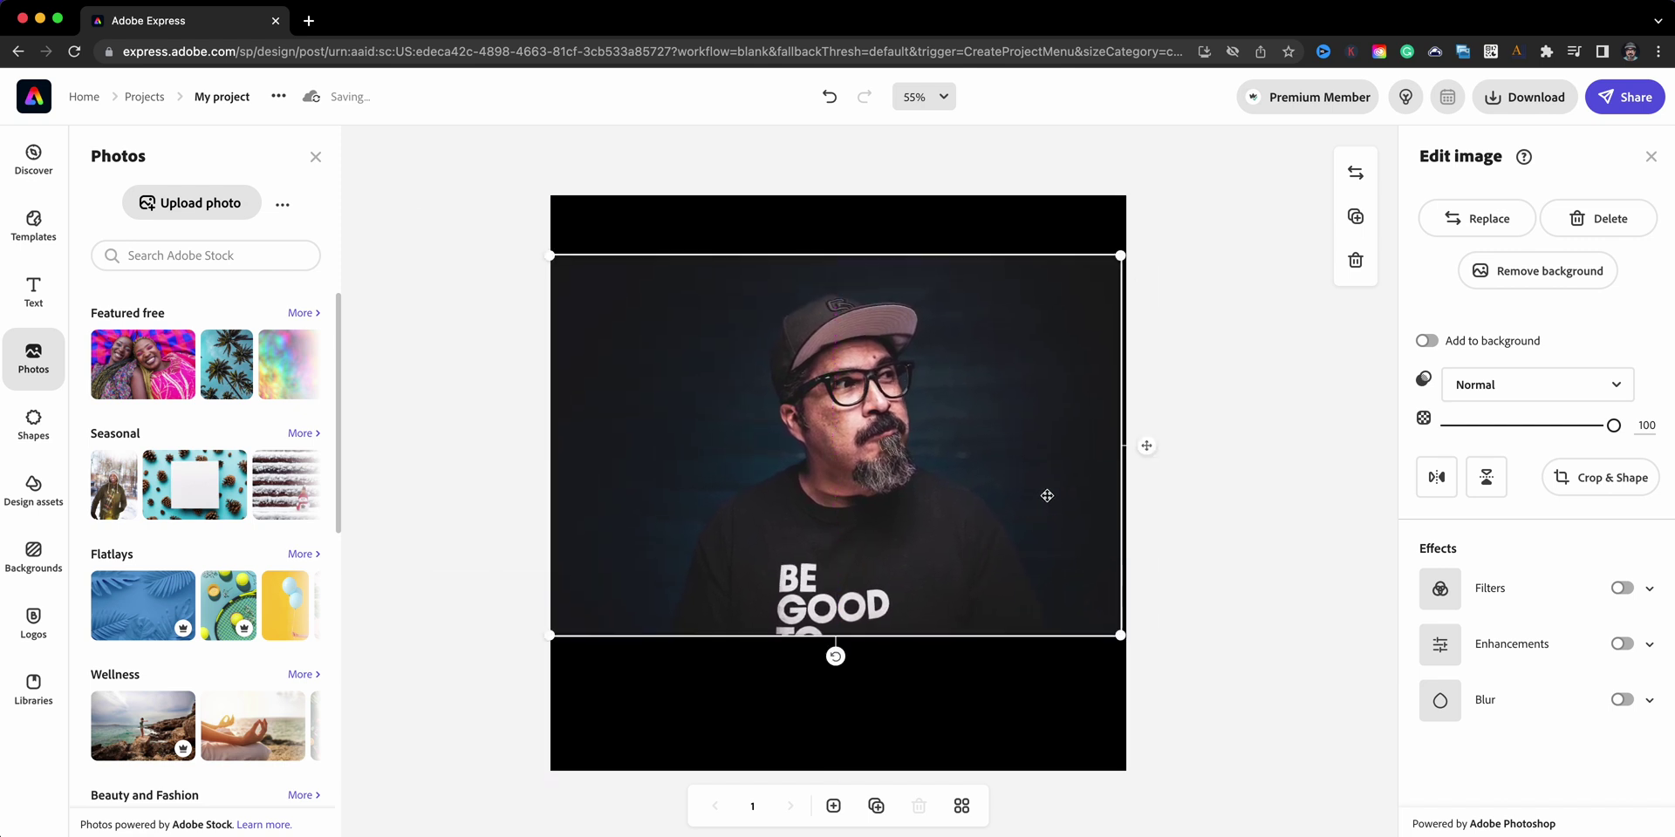
{"action": "left_click", "coordinate": [1506, 272]}
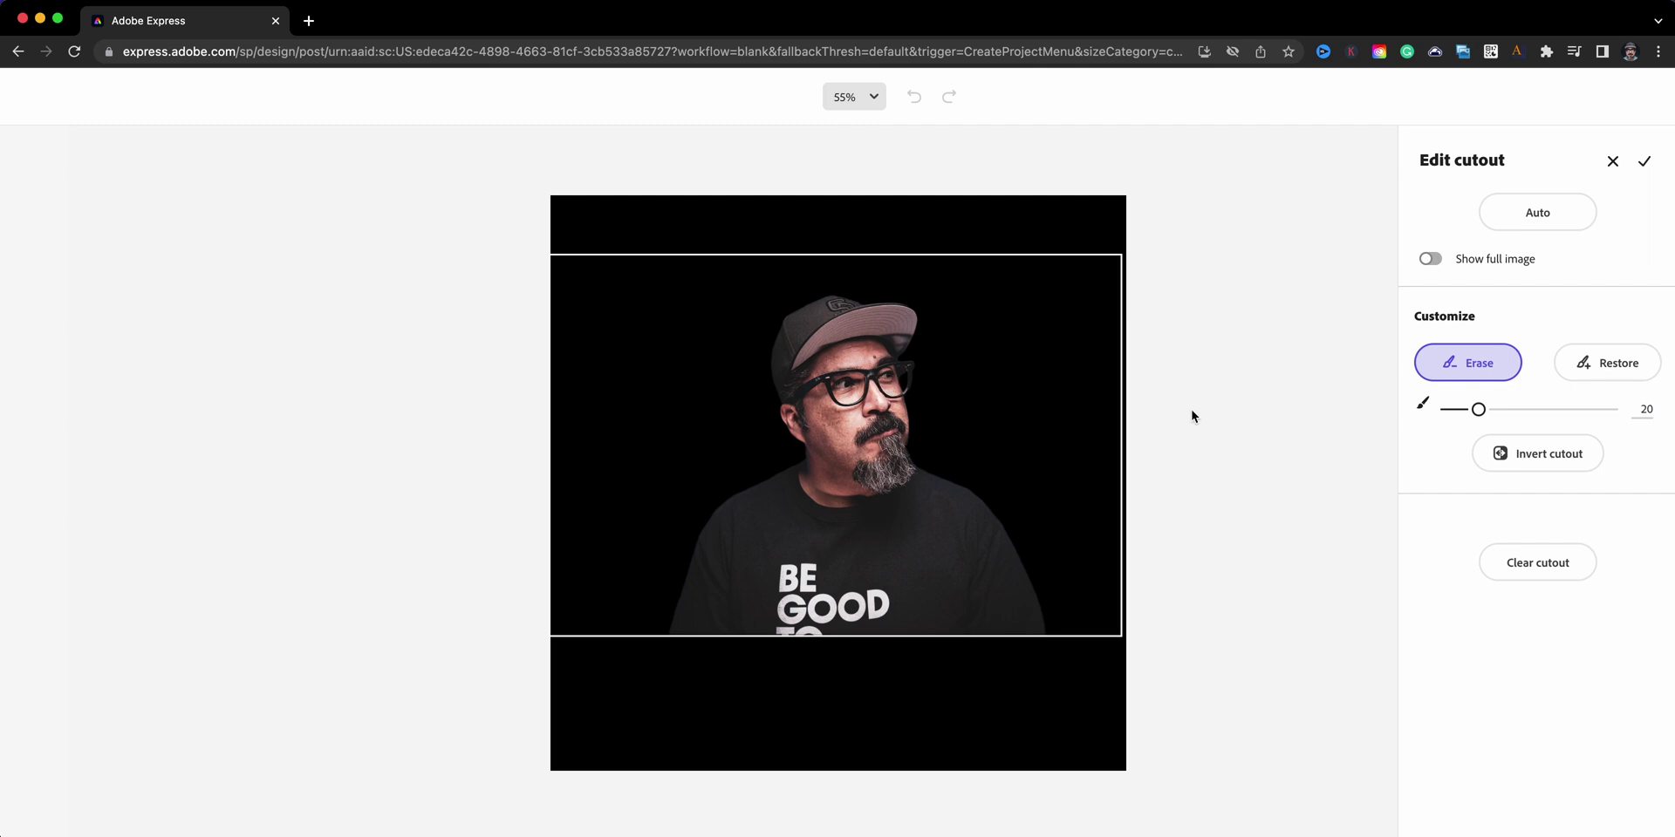
{"action": "left_click", "coordinate": [1643, 162]}
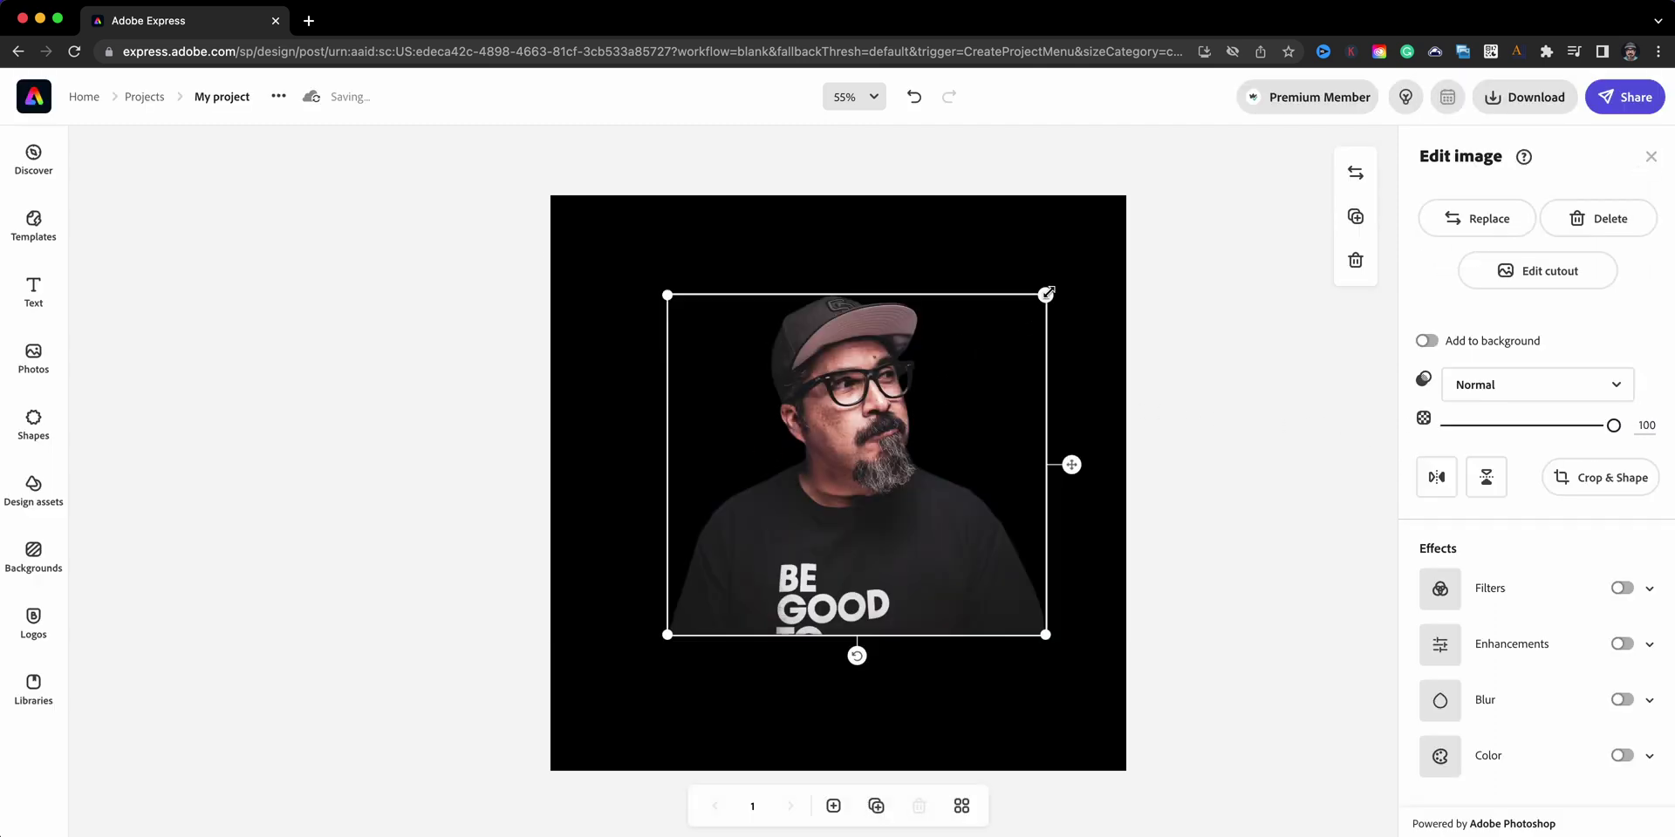
Scale the cut-out figure up so it fills most of the black square.
{"action": "left_click_drag", "start_coordinate": [1046, 295], "coordinate": [1207, 142]}
{"action": "left_click_drag", "start_coordinate": [860, 463], "coordinate": [856, 466]}
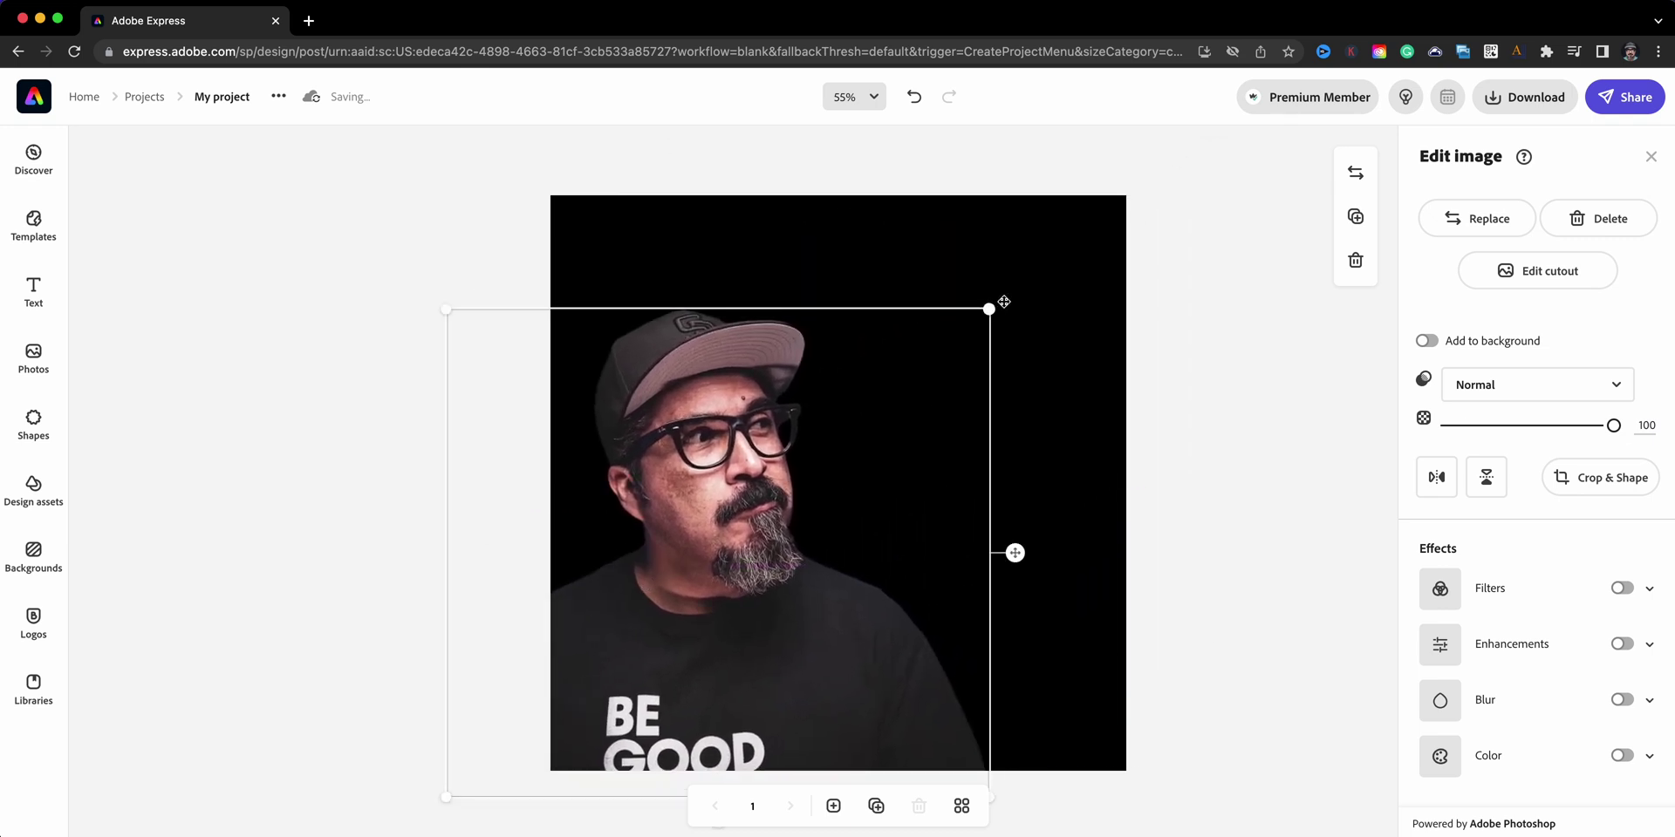
{"action": "left_click_drag", "start_coordinate": [989, 309], "coordinate": [1028, 239]}
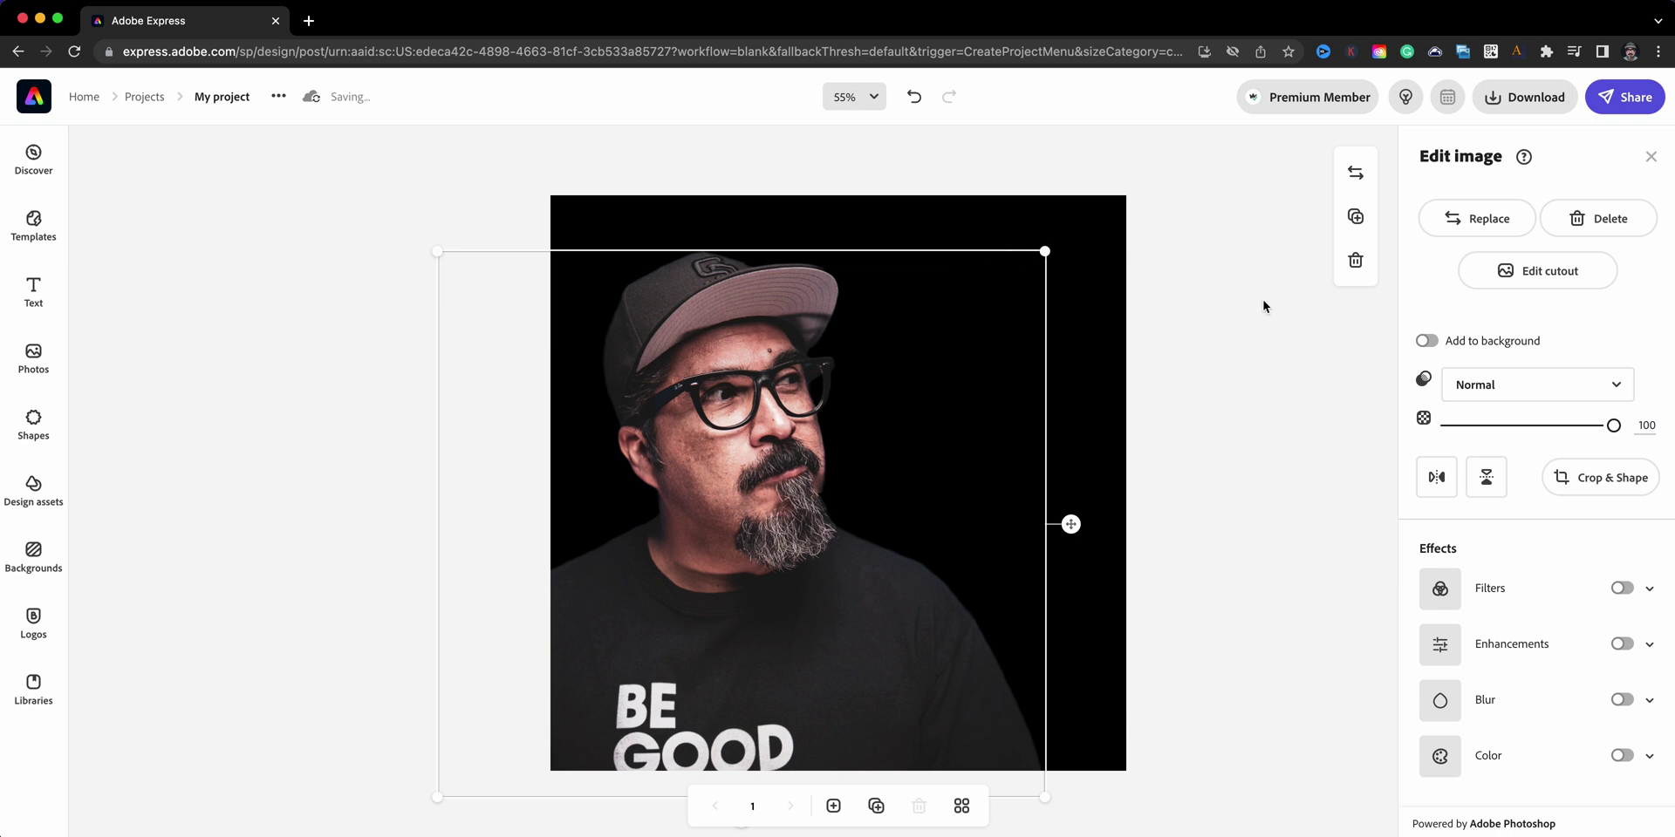
Duplicate the portrait, offset the copy right, and reorder layers so the left figure is in front.
{"action": "left_click", "coordinate": [1357, 218]}
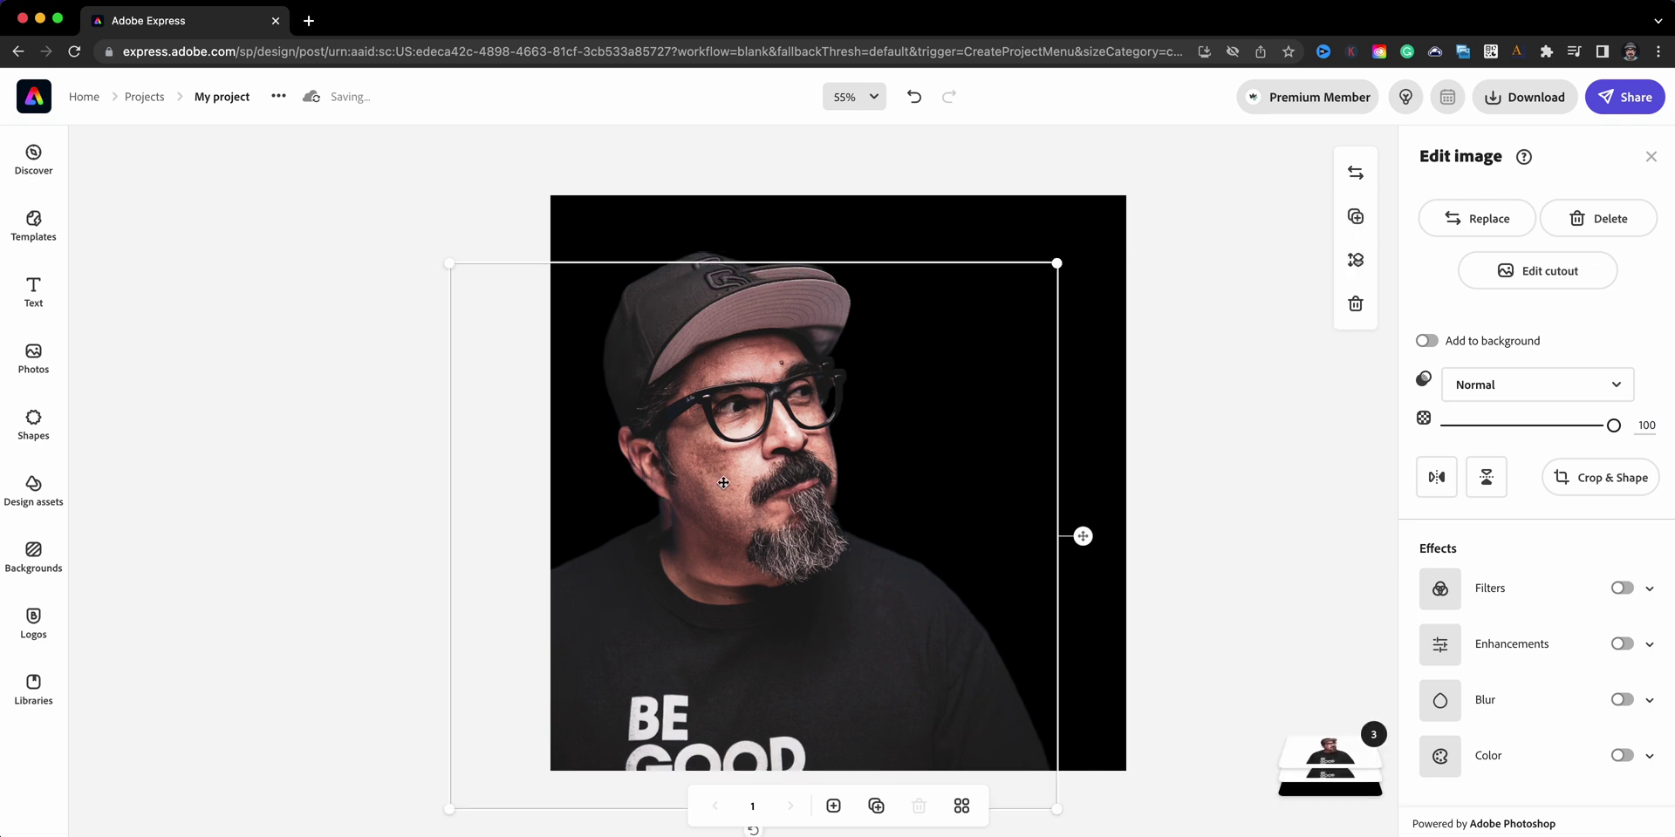
{"action": "left_click_drag", "start_coordinate": [729, 483], "coordinate": [770, 471]}
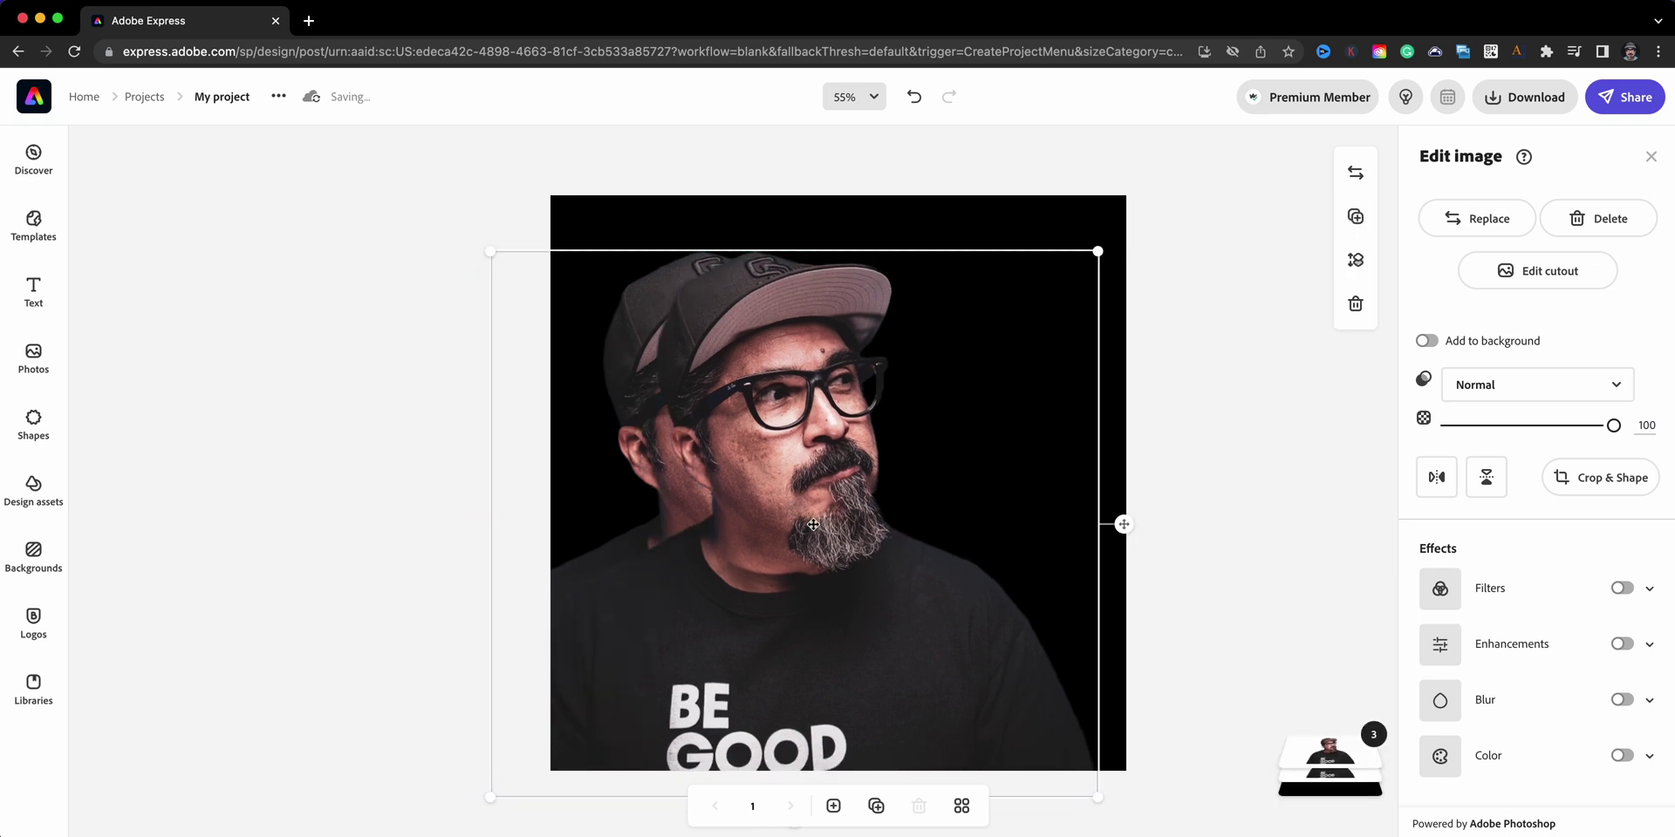
{"action": "left_click", "coordinate": [1317, 768]}
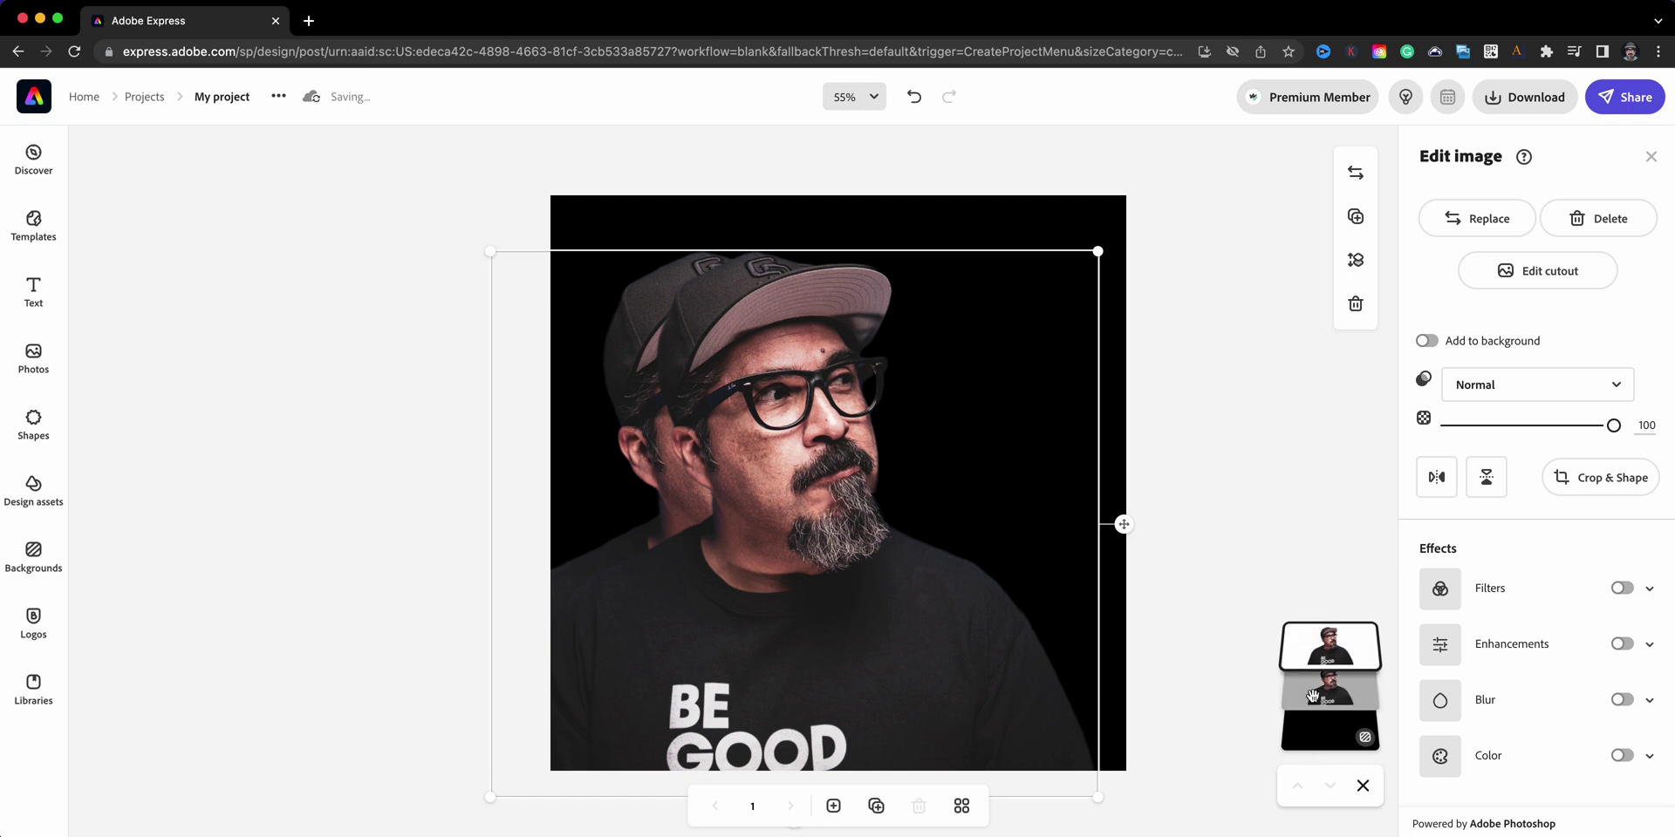
{"action": "left_click_drag", "start_coordinate": [1313, 657], "coordinate": [1322, 694]}
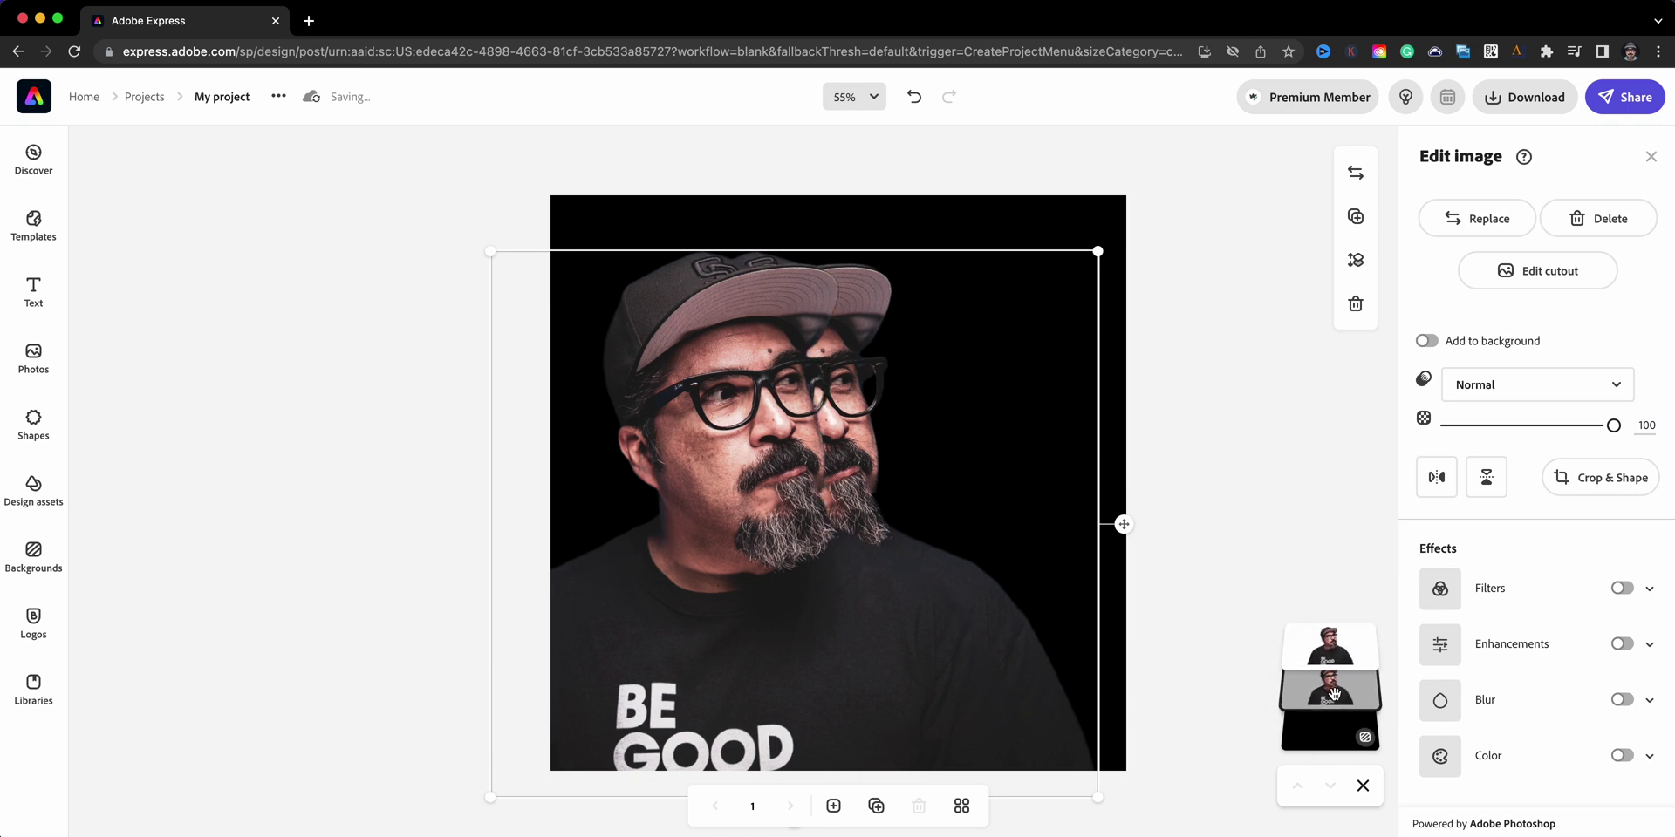
{"action": "left_click", "coordinate": [1354, 272]}
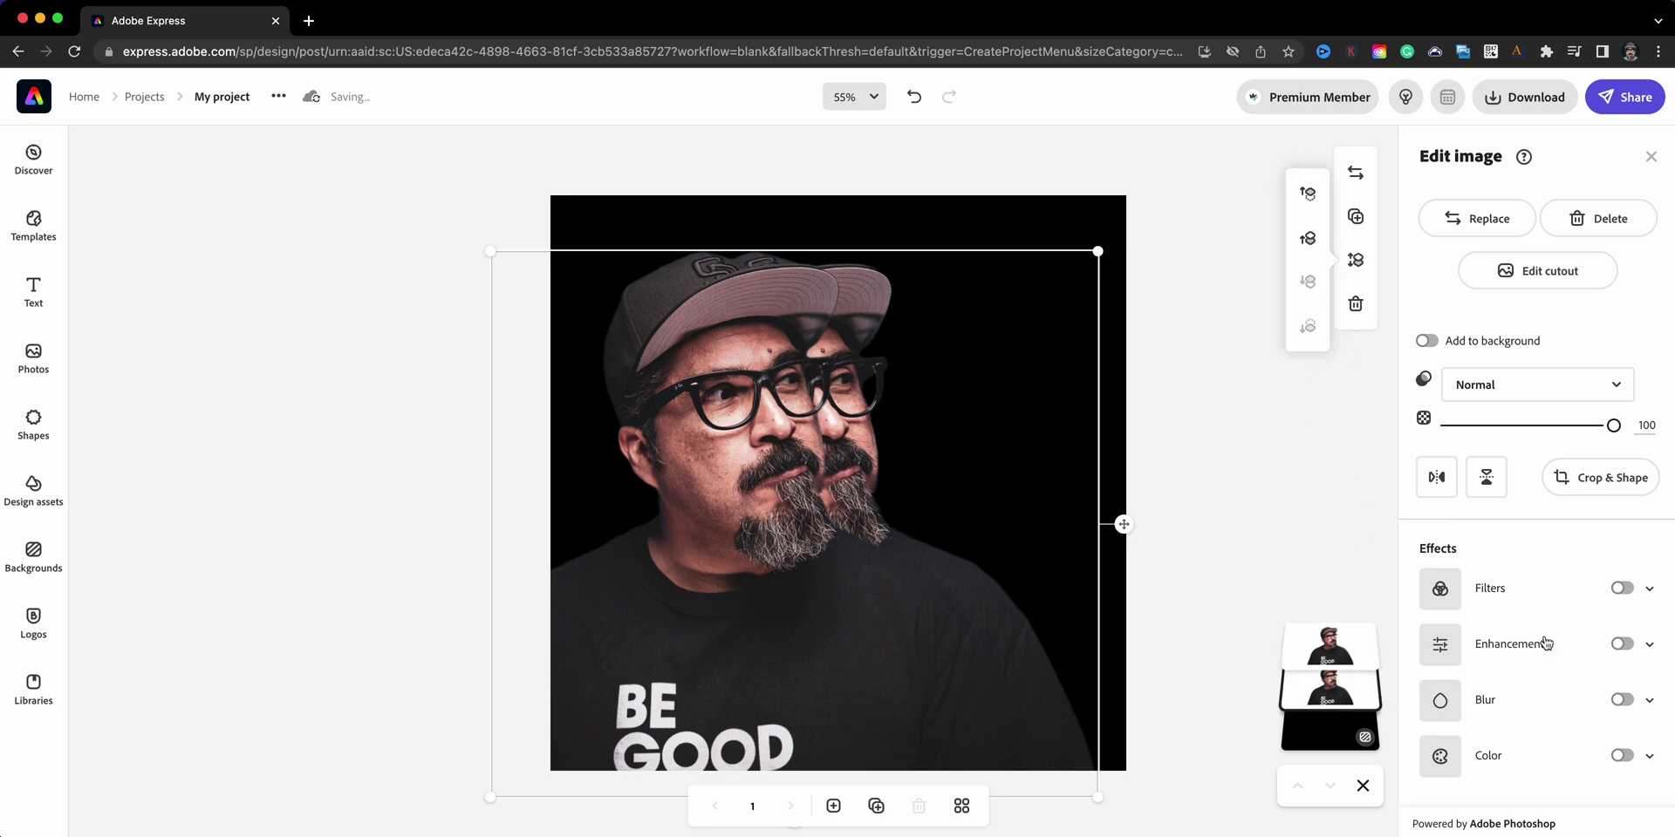
Apply the Duotone filter to the rear portrait copy.
{"action": "left_click", "coordinate": [1649, 594]}
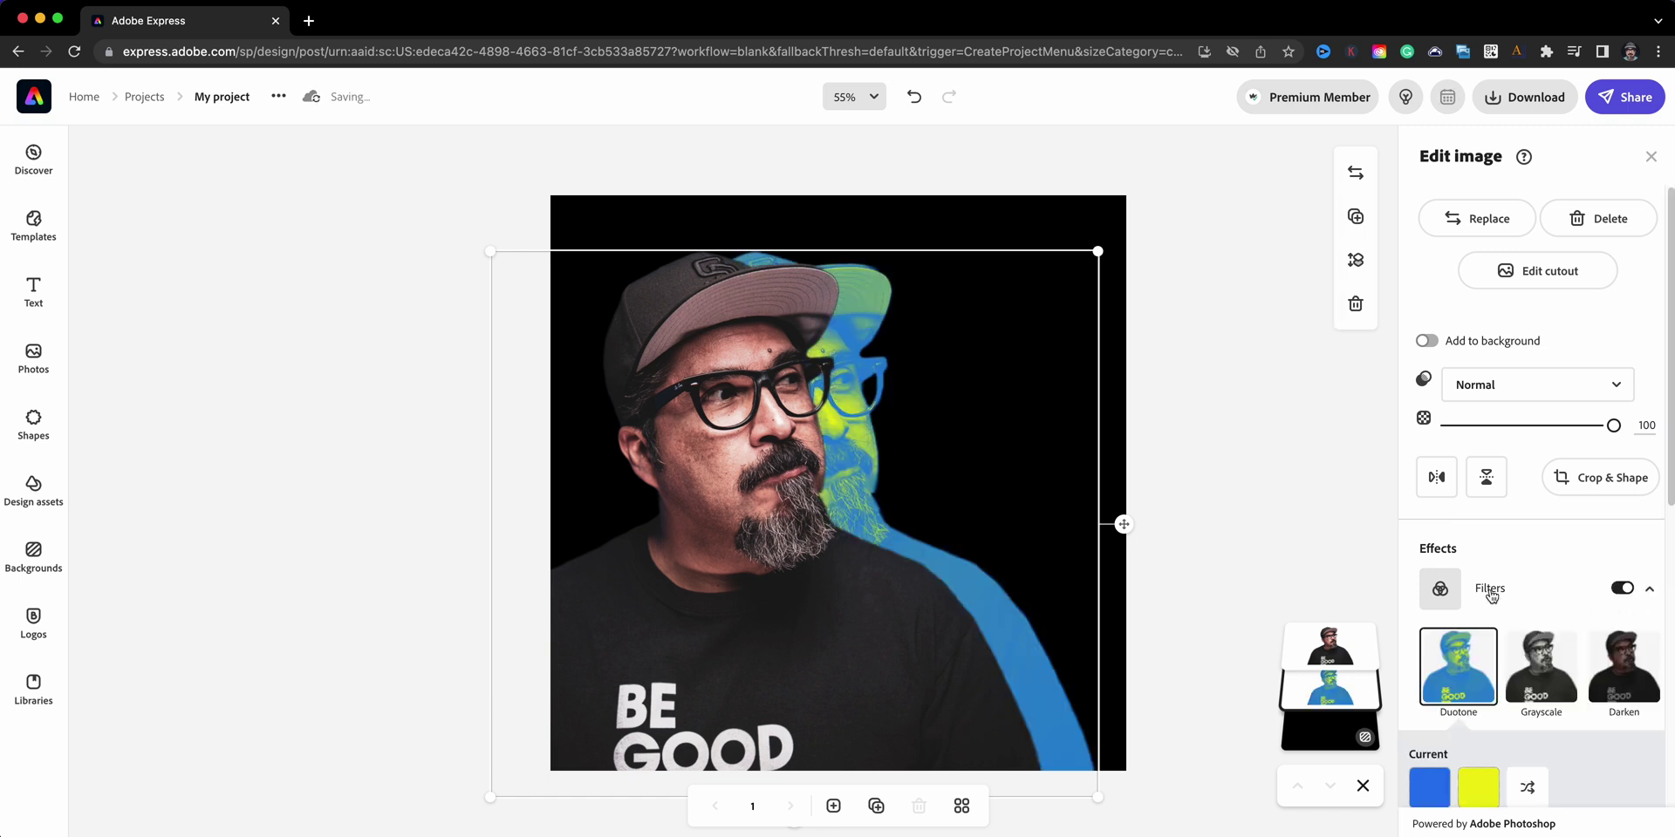
{"action": "scroll", "coordinate": [1530, 689], "scroll_direction": "down", "scroll_amount": 1}
{"action": "scroll", "coordinate": [1544, 684], "scroll_direction": "down", "scroll_amount": 1}
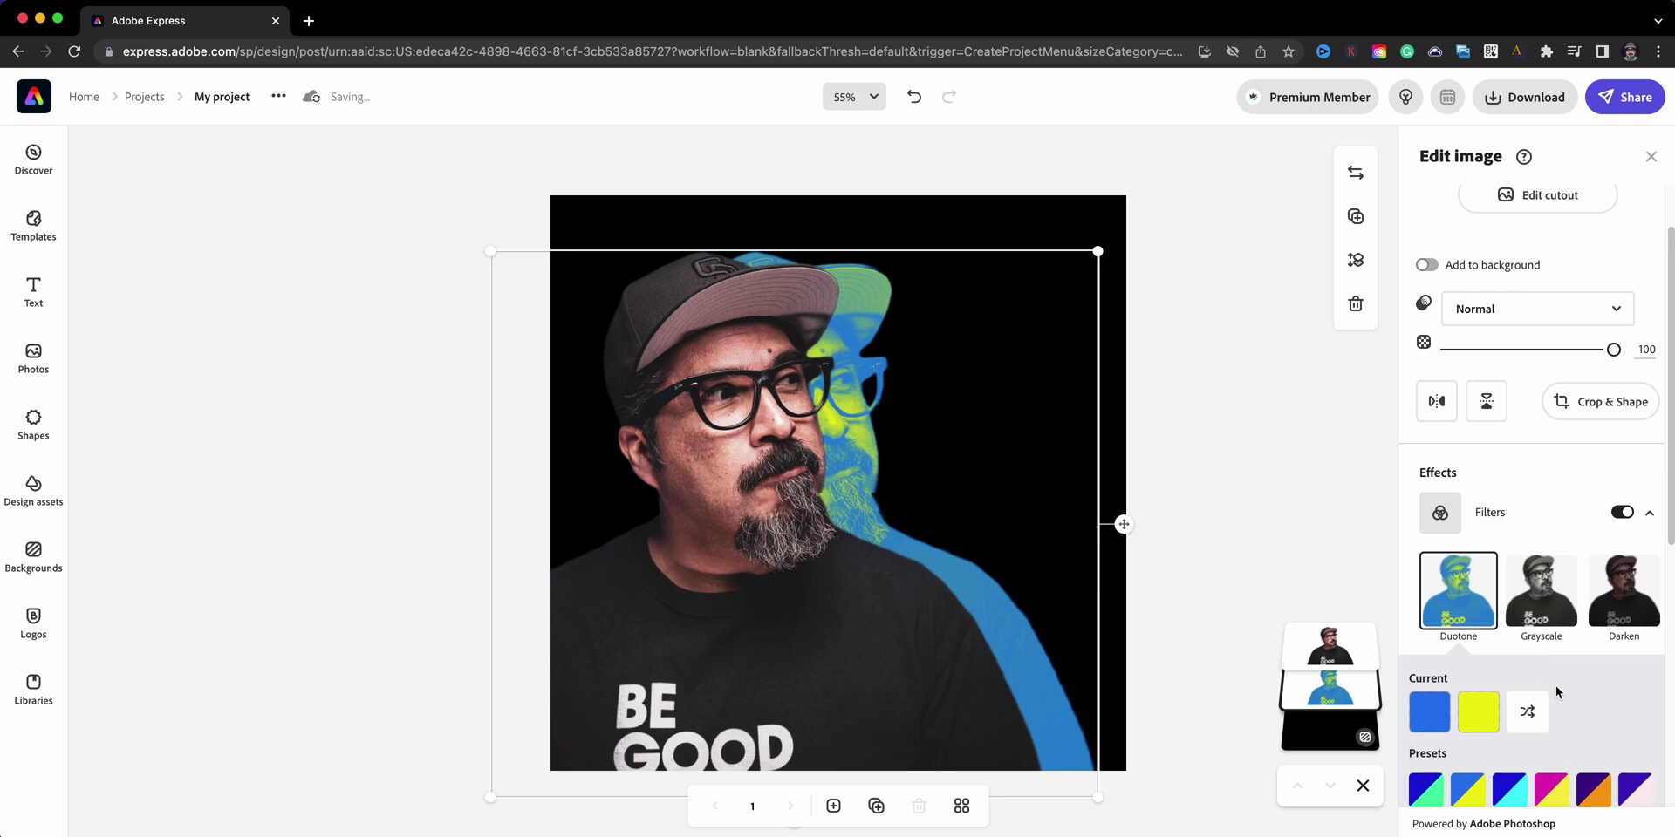
{"action": "scroll", "coordinate": [1575, 698], "scroll_direction": "down", "scroll_amount": 1}
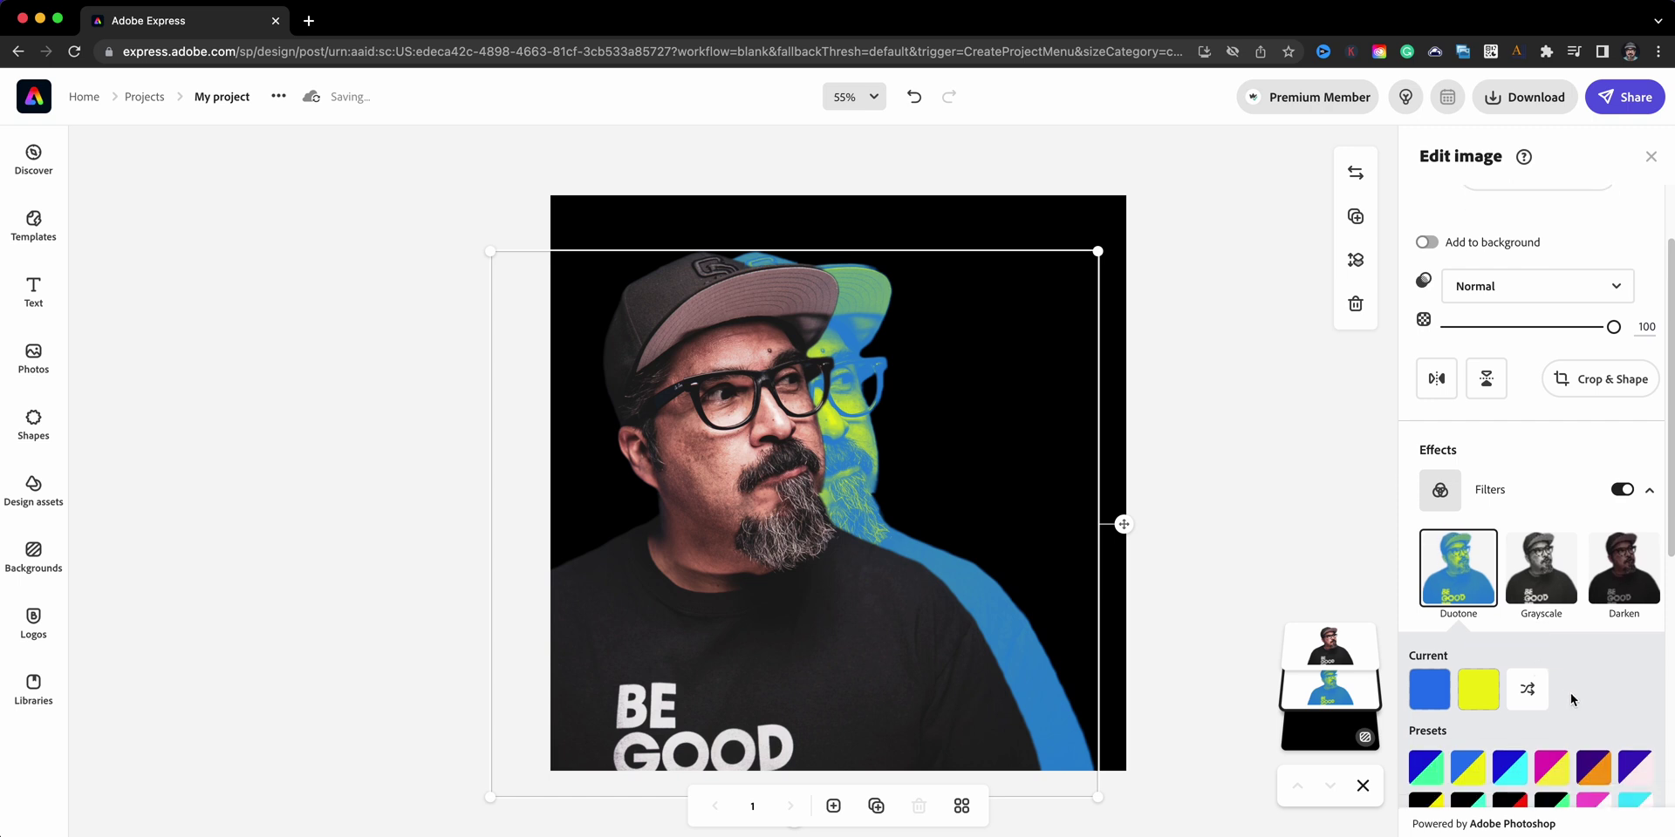
{"action": "scroll", "coordinate": [1557, 712], "scroll_direction": "down", "scroll_amount": 1}
{"action": "scroll", "coordinate": [1571, 684], "scroll_direction": "down", "scroll_amount": 1}
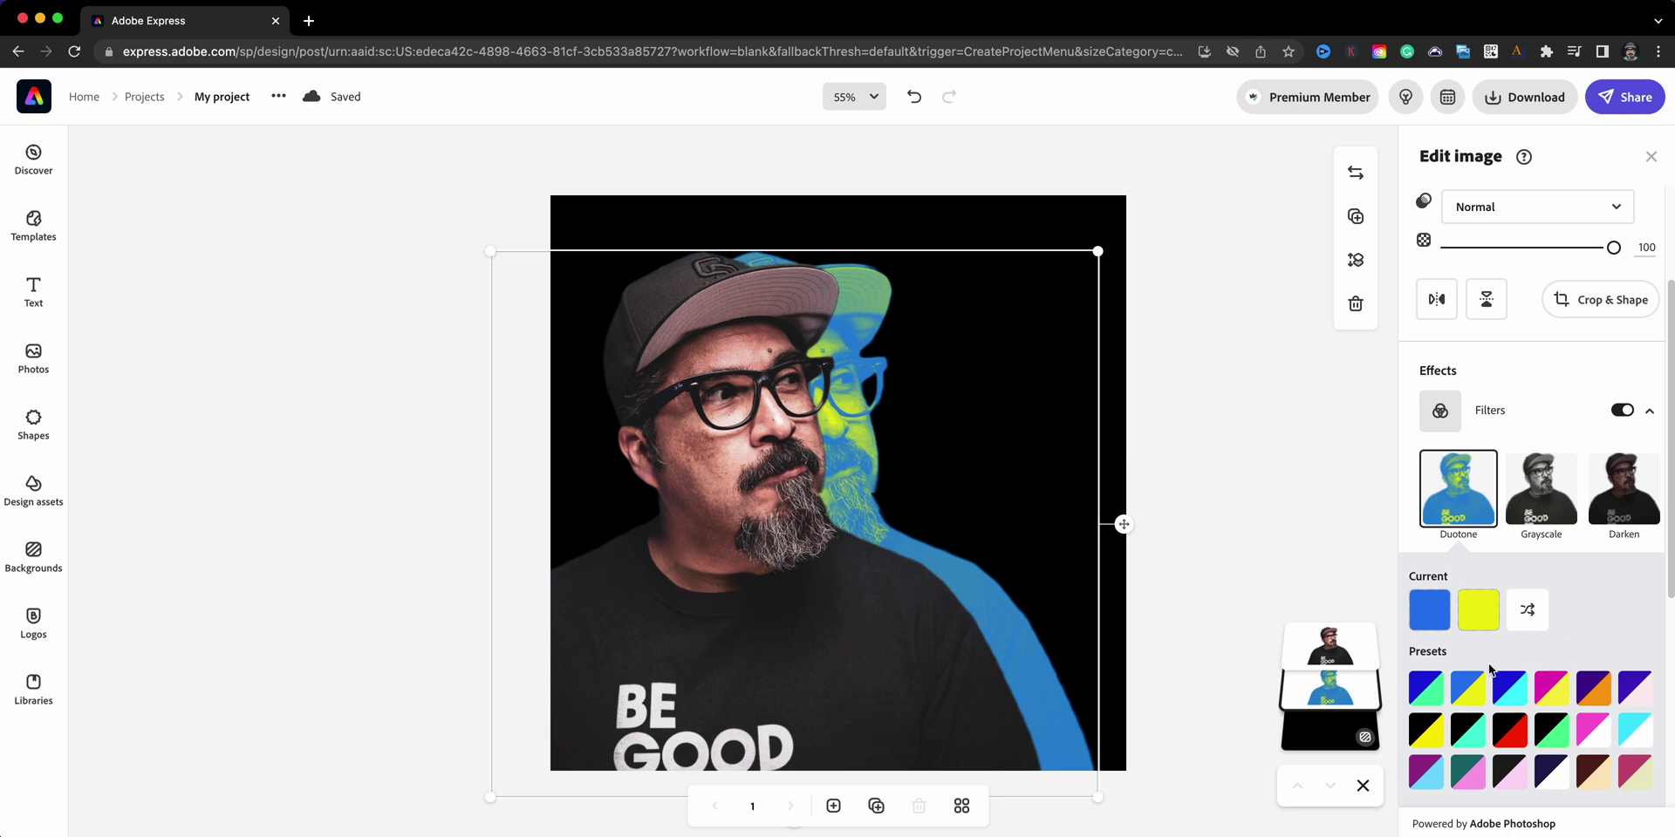
{"action": "mouse_move", "coordinate": [1429, 688]}
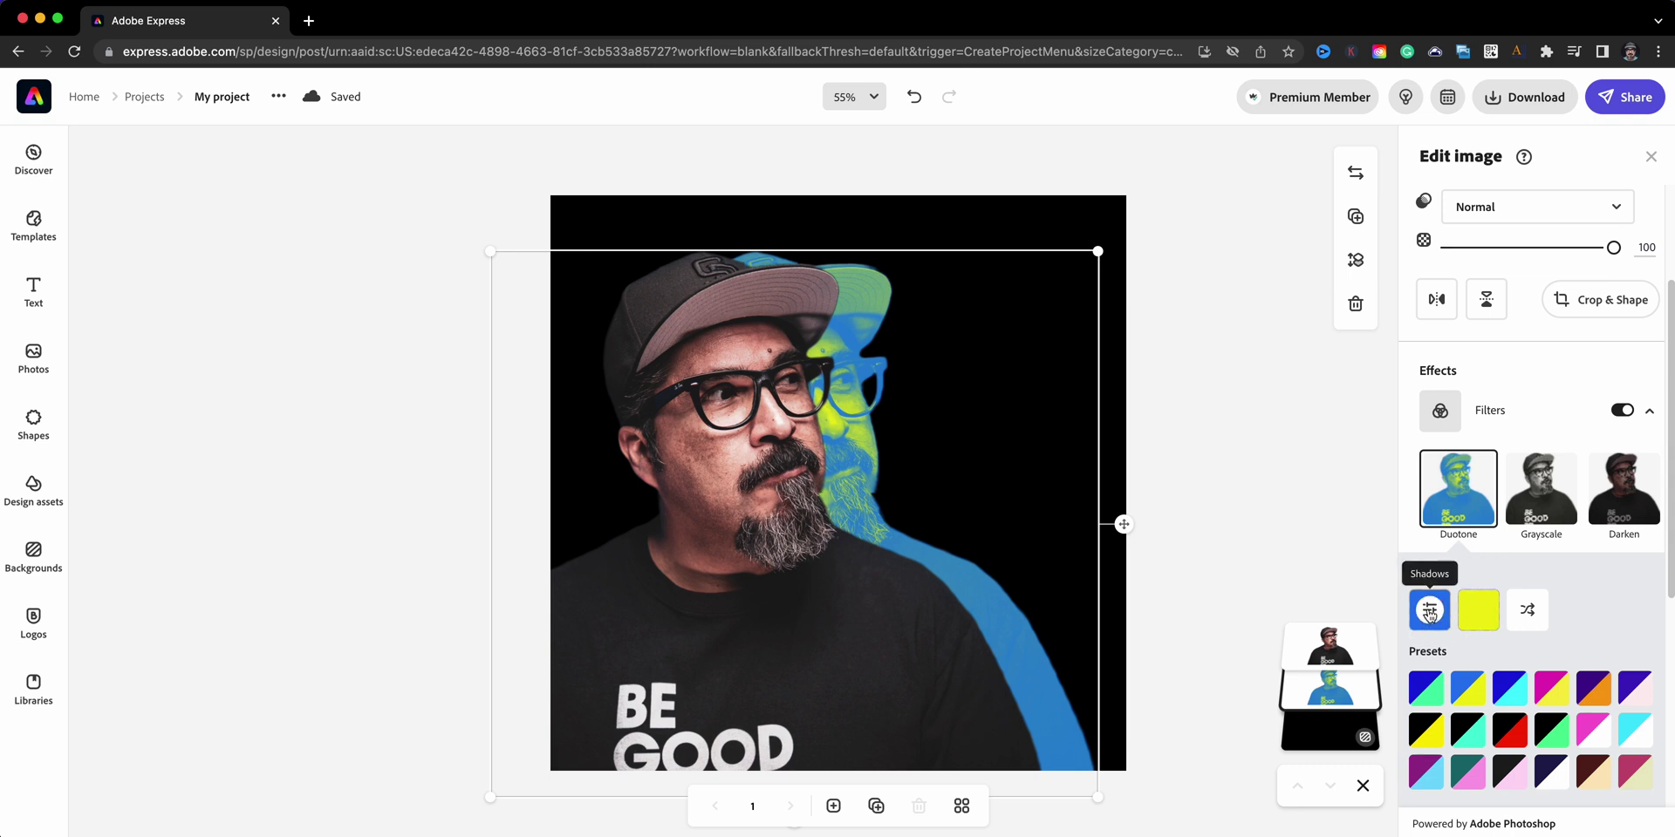
Set the duotone shadows colour to pure black #000000.
{"action": "left_click", "coordinate": [1429, 615]}
{"action": "left_click", "coordinate": [1219, 598]}
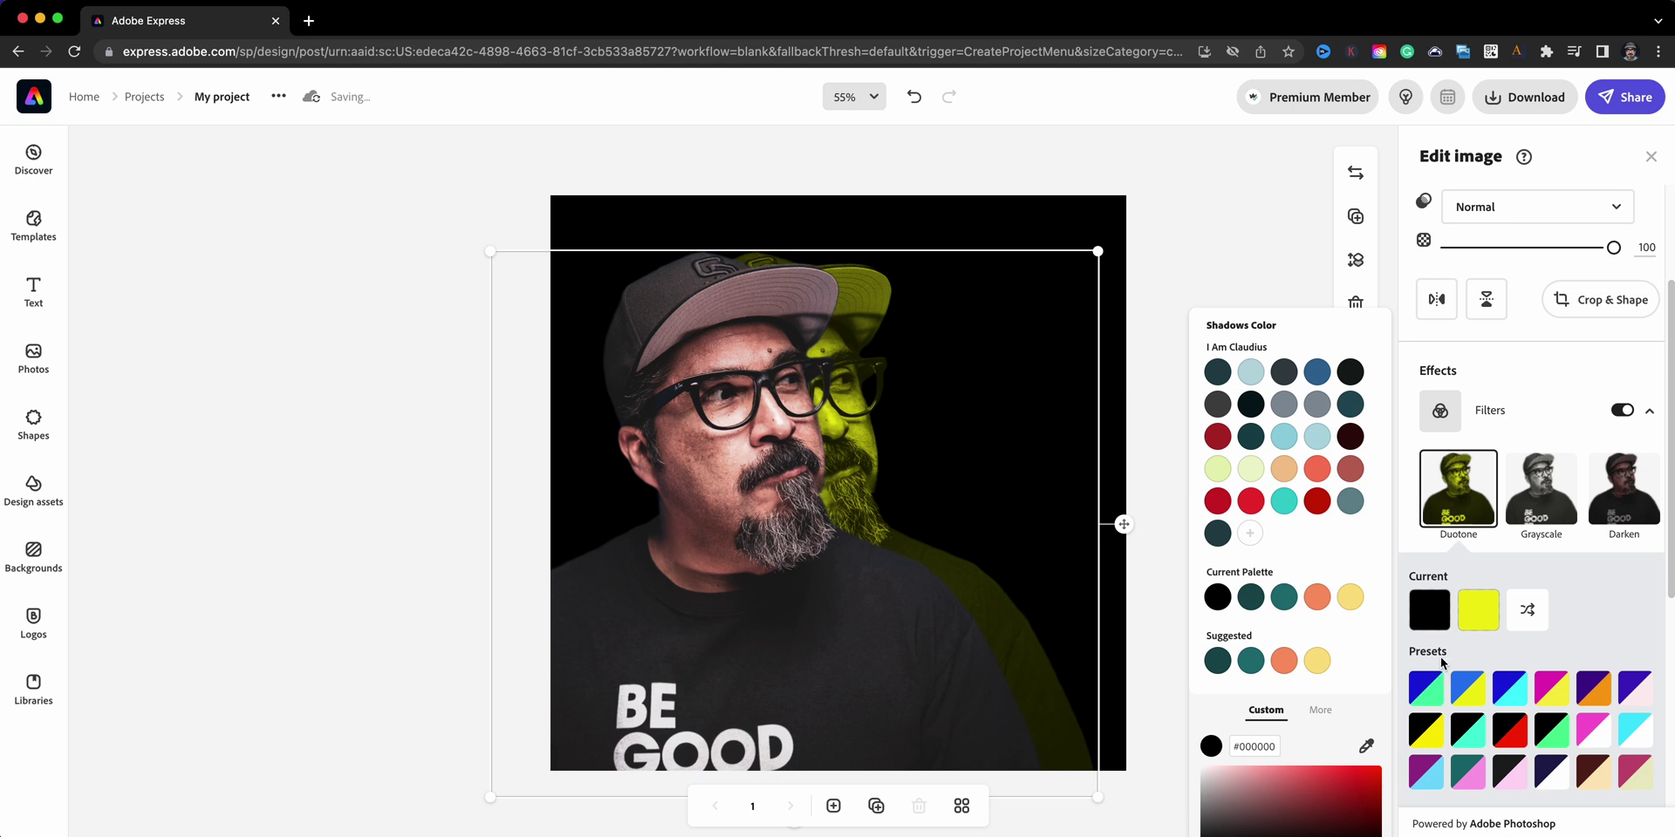
{"action": "scroll", "coordinate": [1442, 663], "scroll_direction": "down", "scroll_amount": 3}
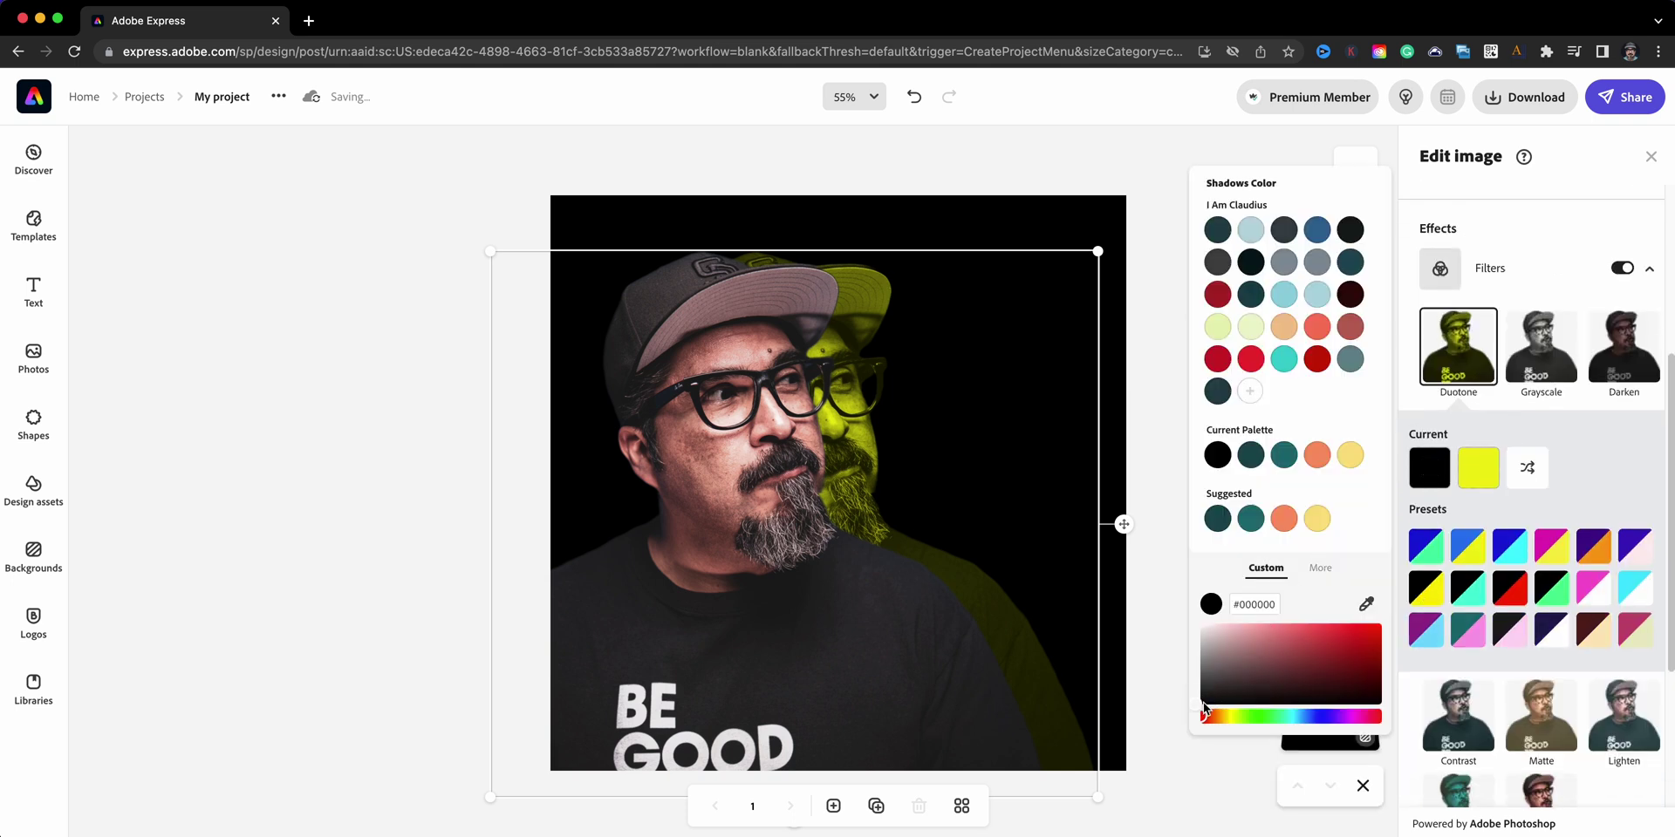
{"action": "left_click_drag", "start_coordinate": [1205, 708], "coordinate": [1210, 706]}
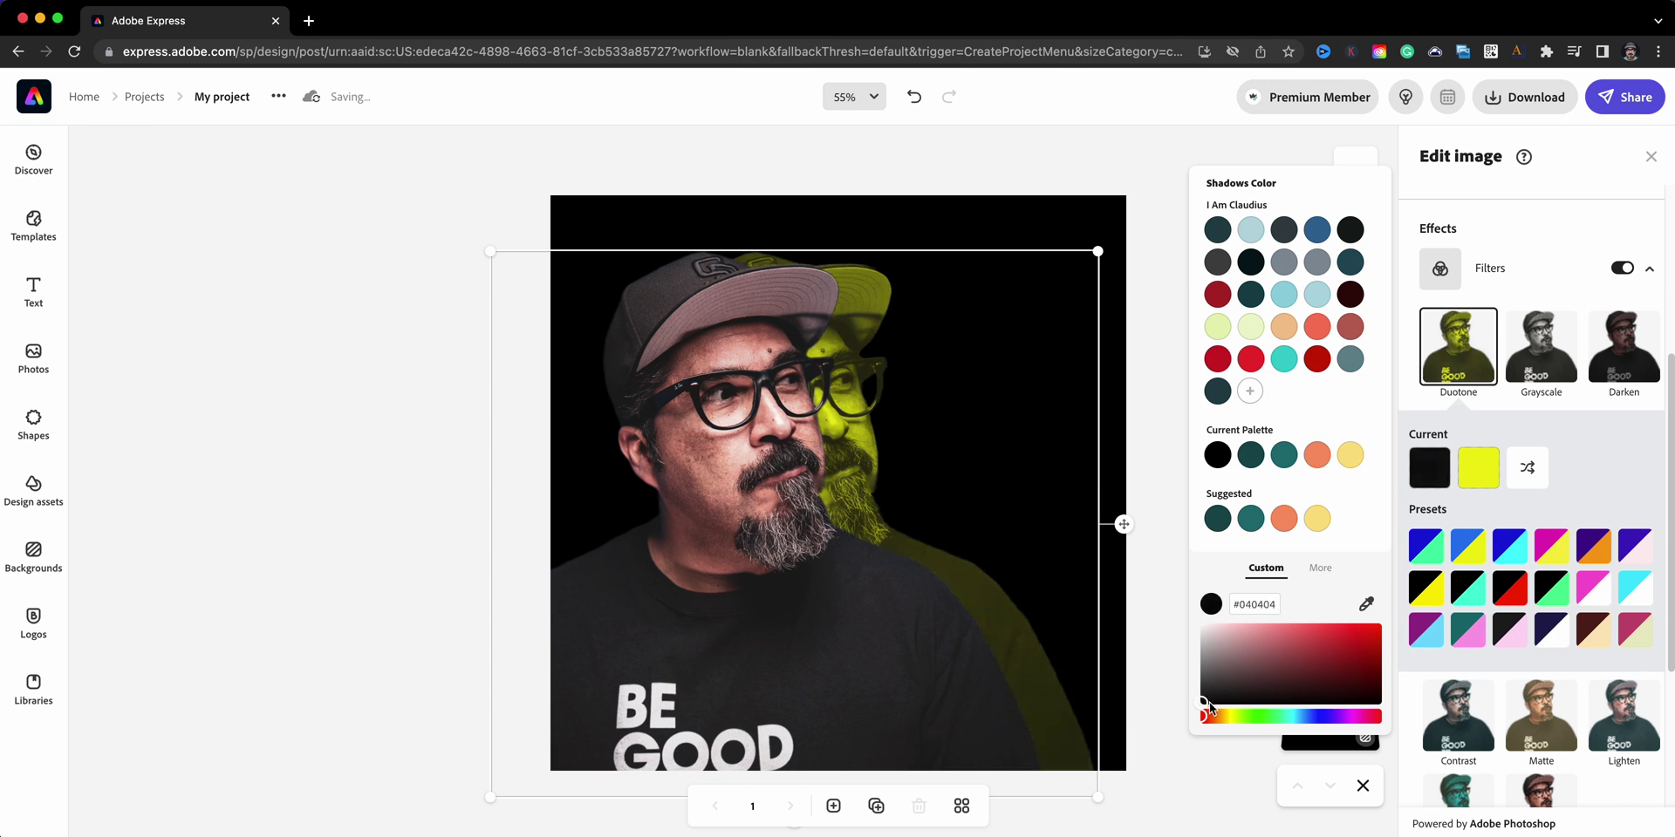
{"action": "left_click", "coordinate": [1210, 707]}
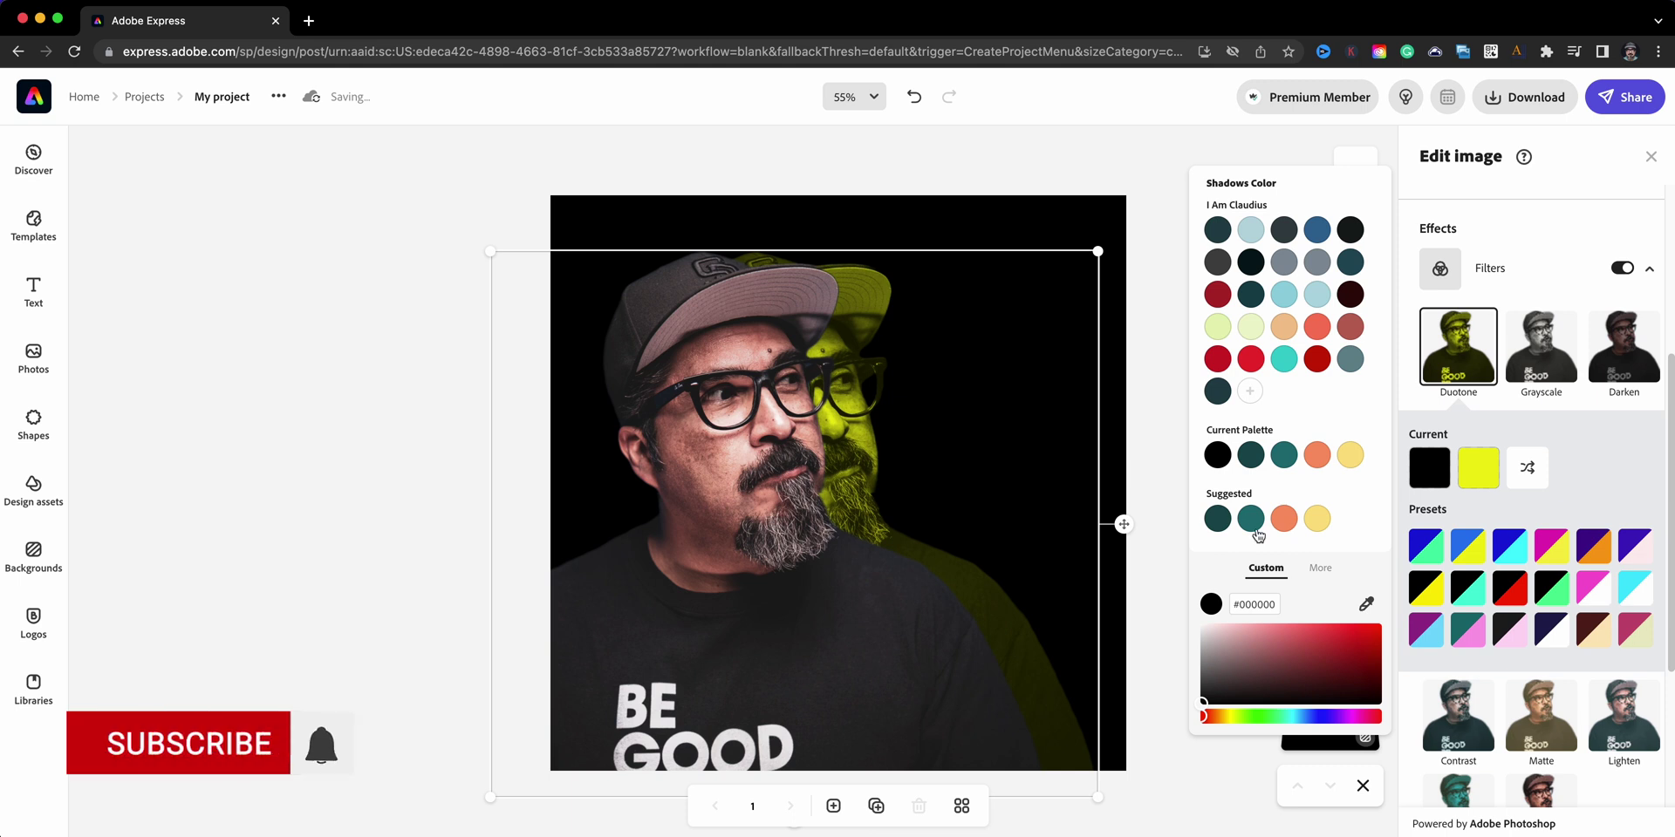
{"action": "left_click", "coordinate": [1477, 469]}
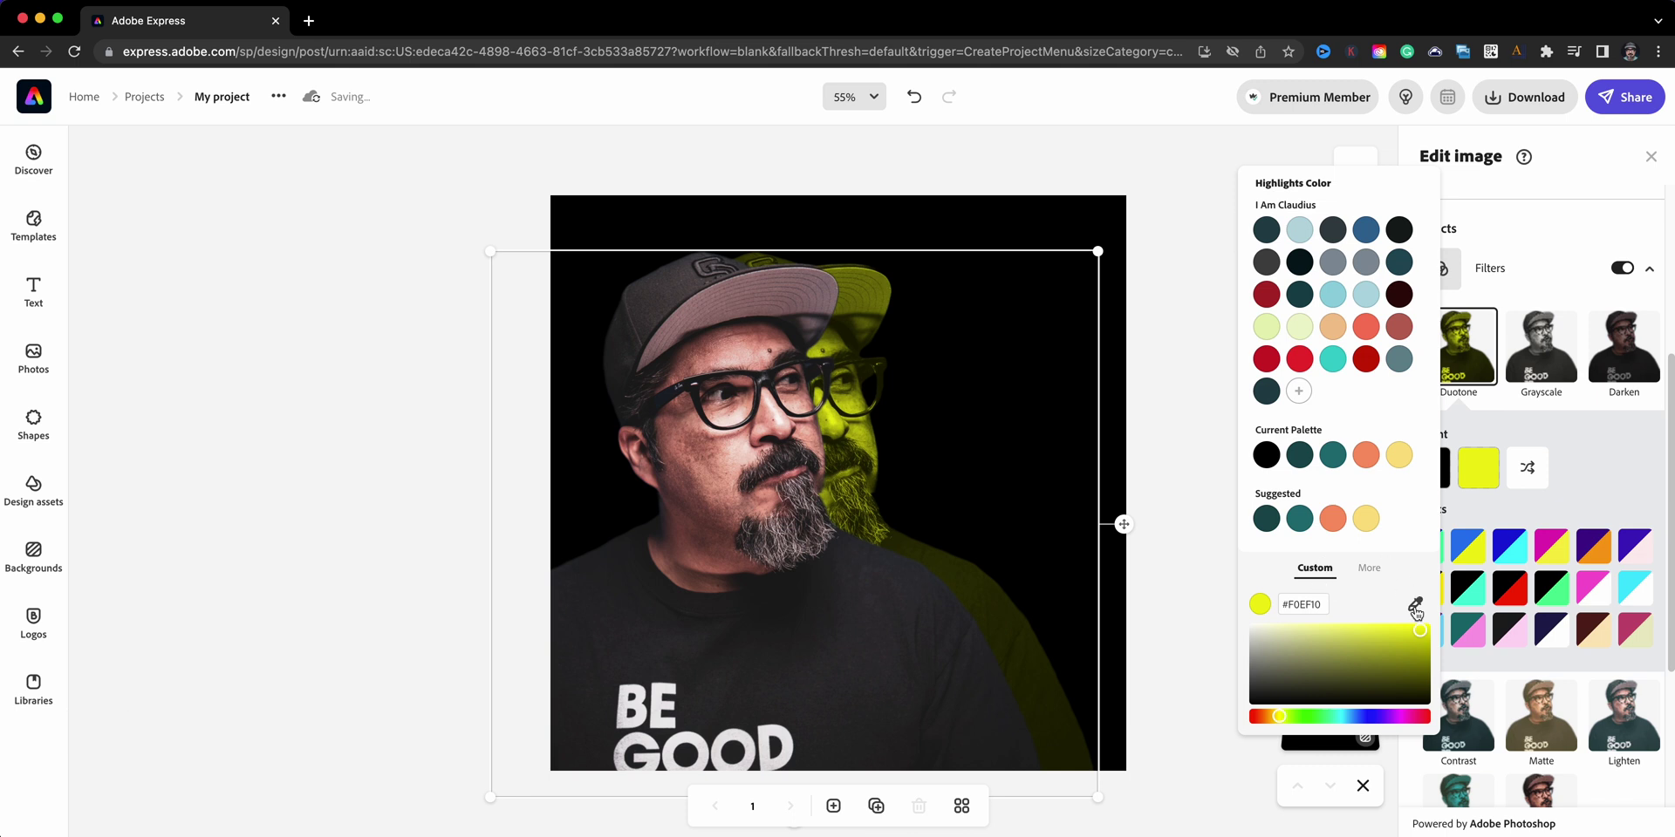
Change the duotone highlights to a vivid yellow, #FDFB5A.
{"action": "left_click", "coordinate": [1370, 567]}
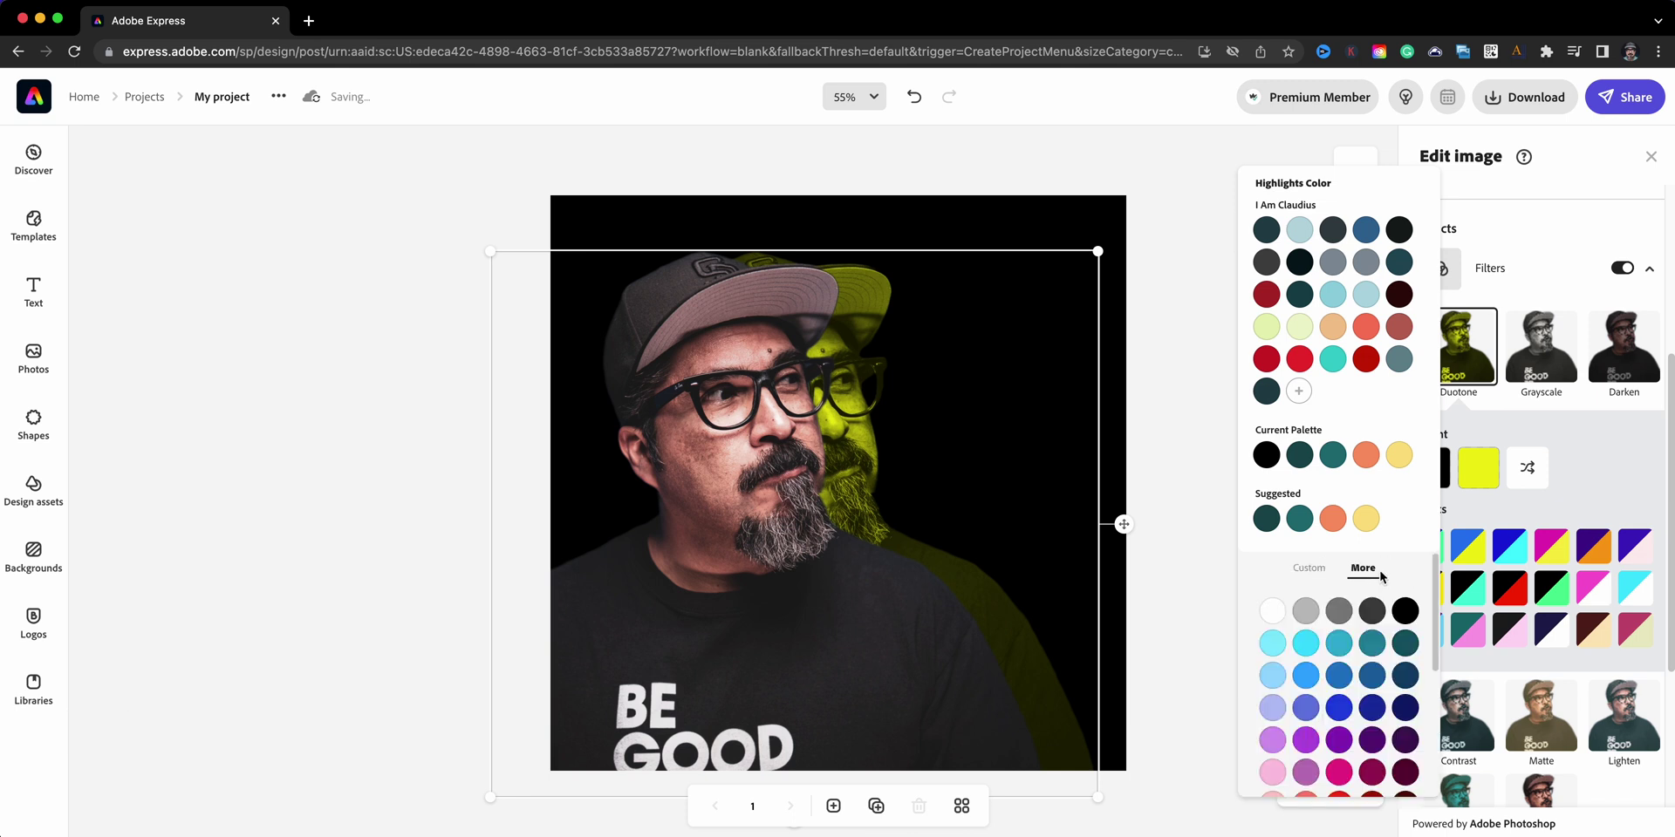
{"action": "scroll", "coordinate": [1381, 580], "scroll_direction": "down", "scroll_amount": 5}
{"action": "left_click", "coordinate": [1310, 688]}
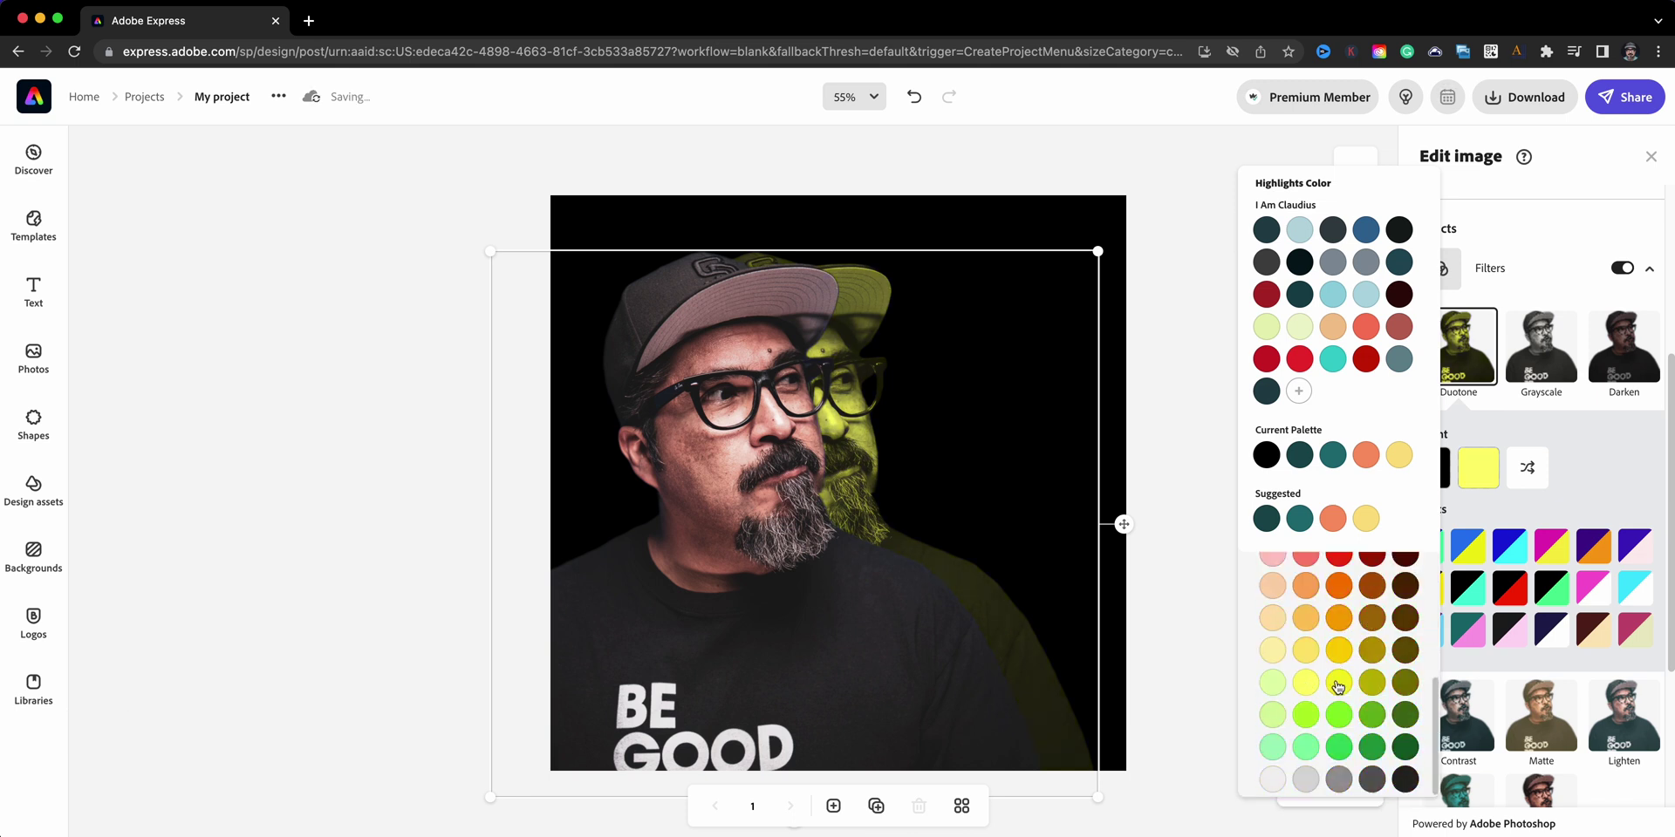
{"action": "left_click", "coordinate": [1312, 689]}
{"action": "left_click", "coordinate": [1555, 512]}
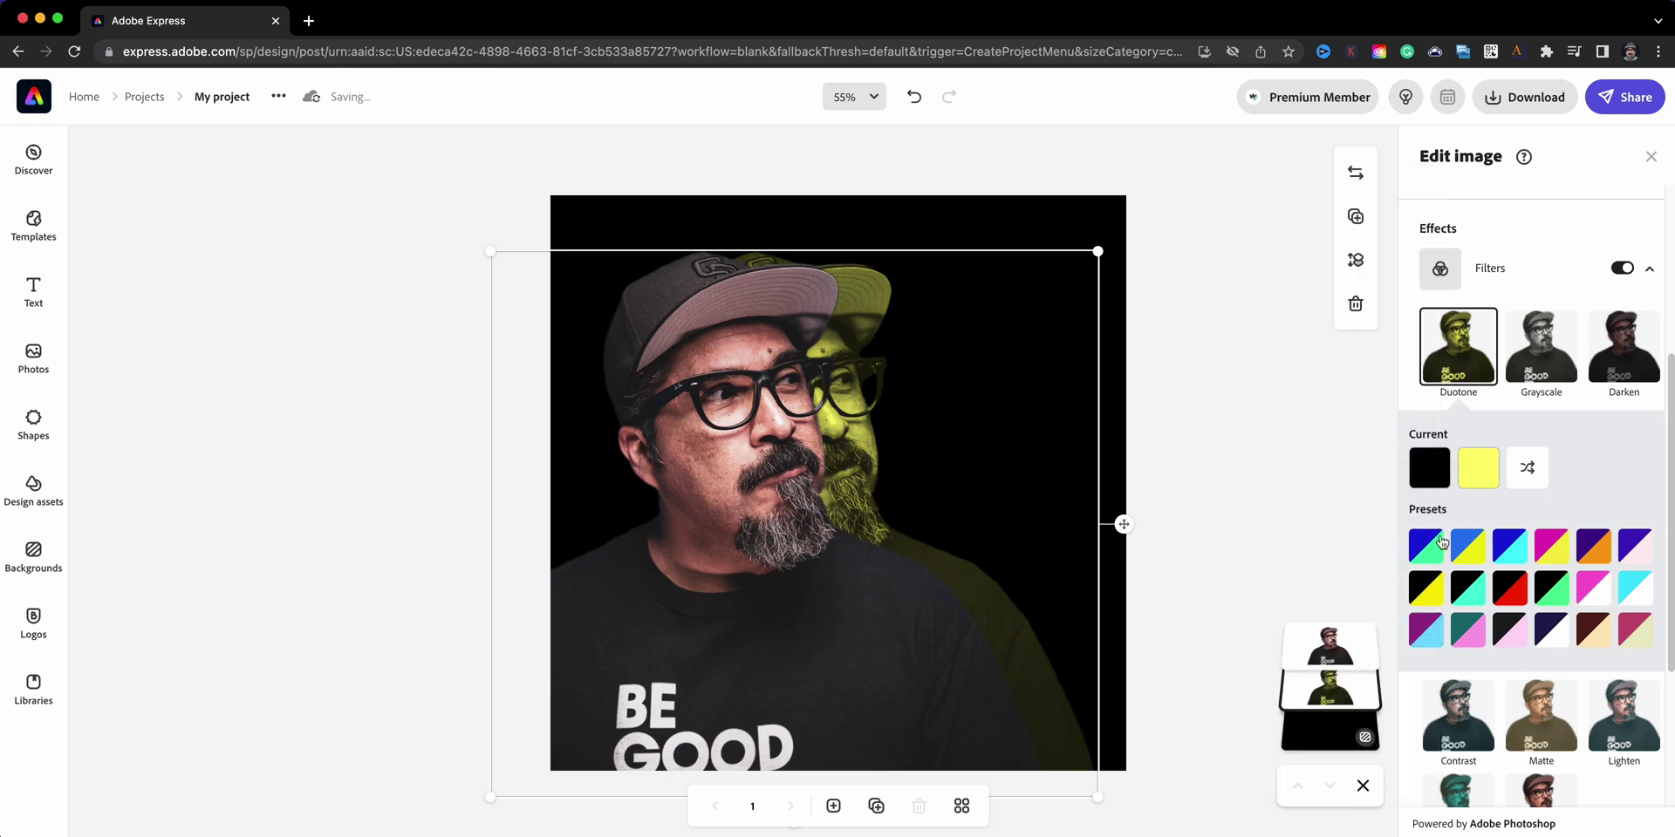
{"action": "left_click", "coordinate": [1478, 467]}
{"action": "left_click_drag", "start_coordinate": [1358, 632], "coordinate": [1419, 600]}
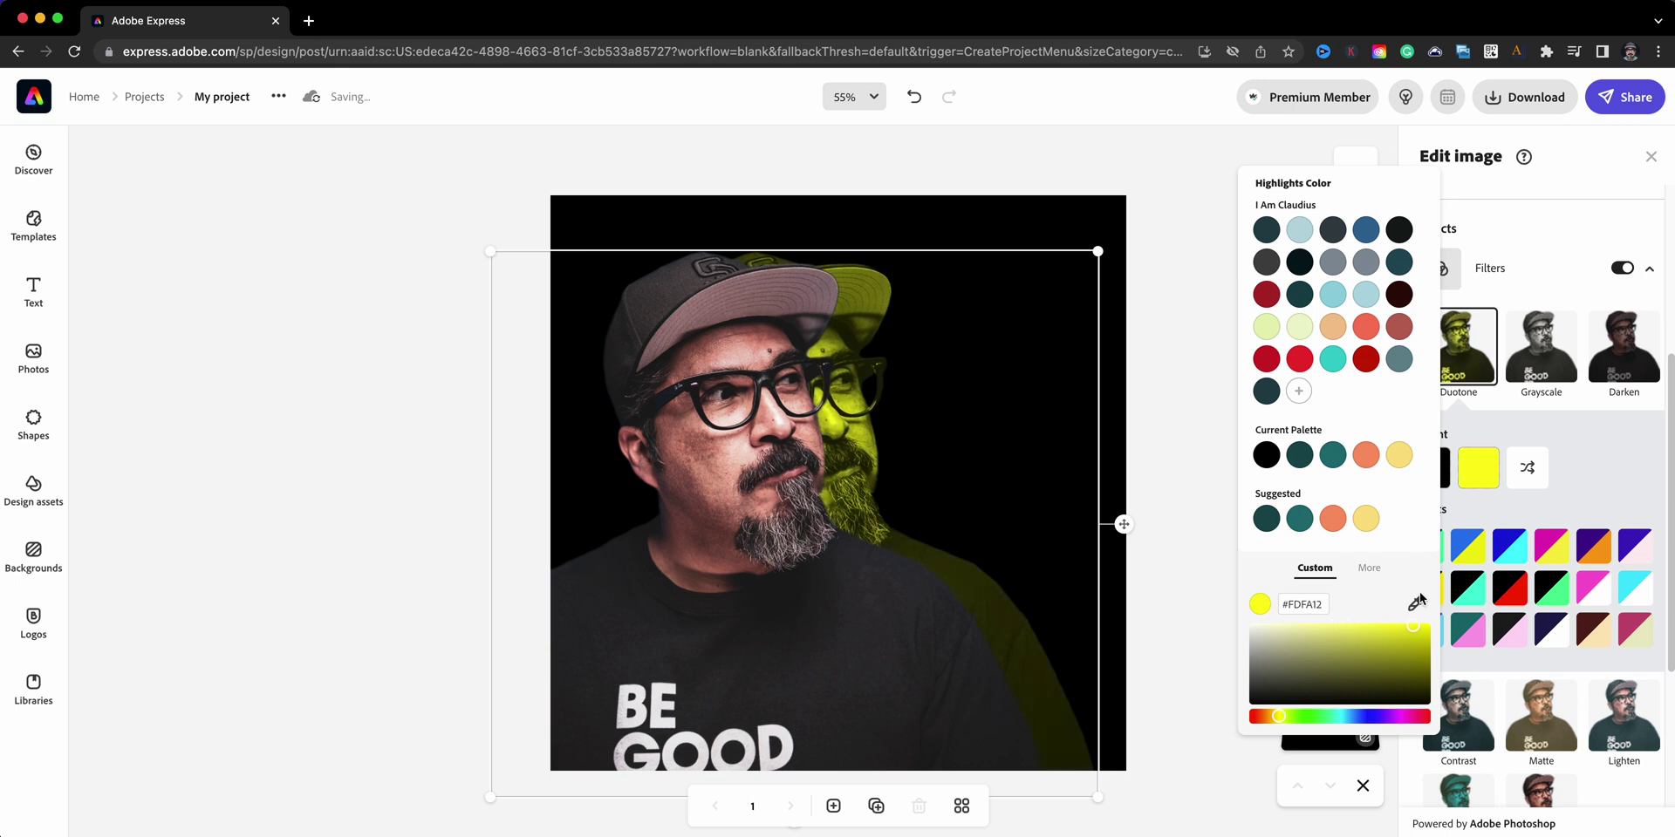
{"action": "left_click", "coordinate": [1447, 593]}
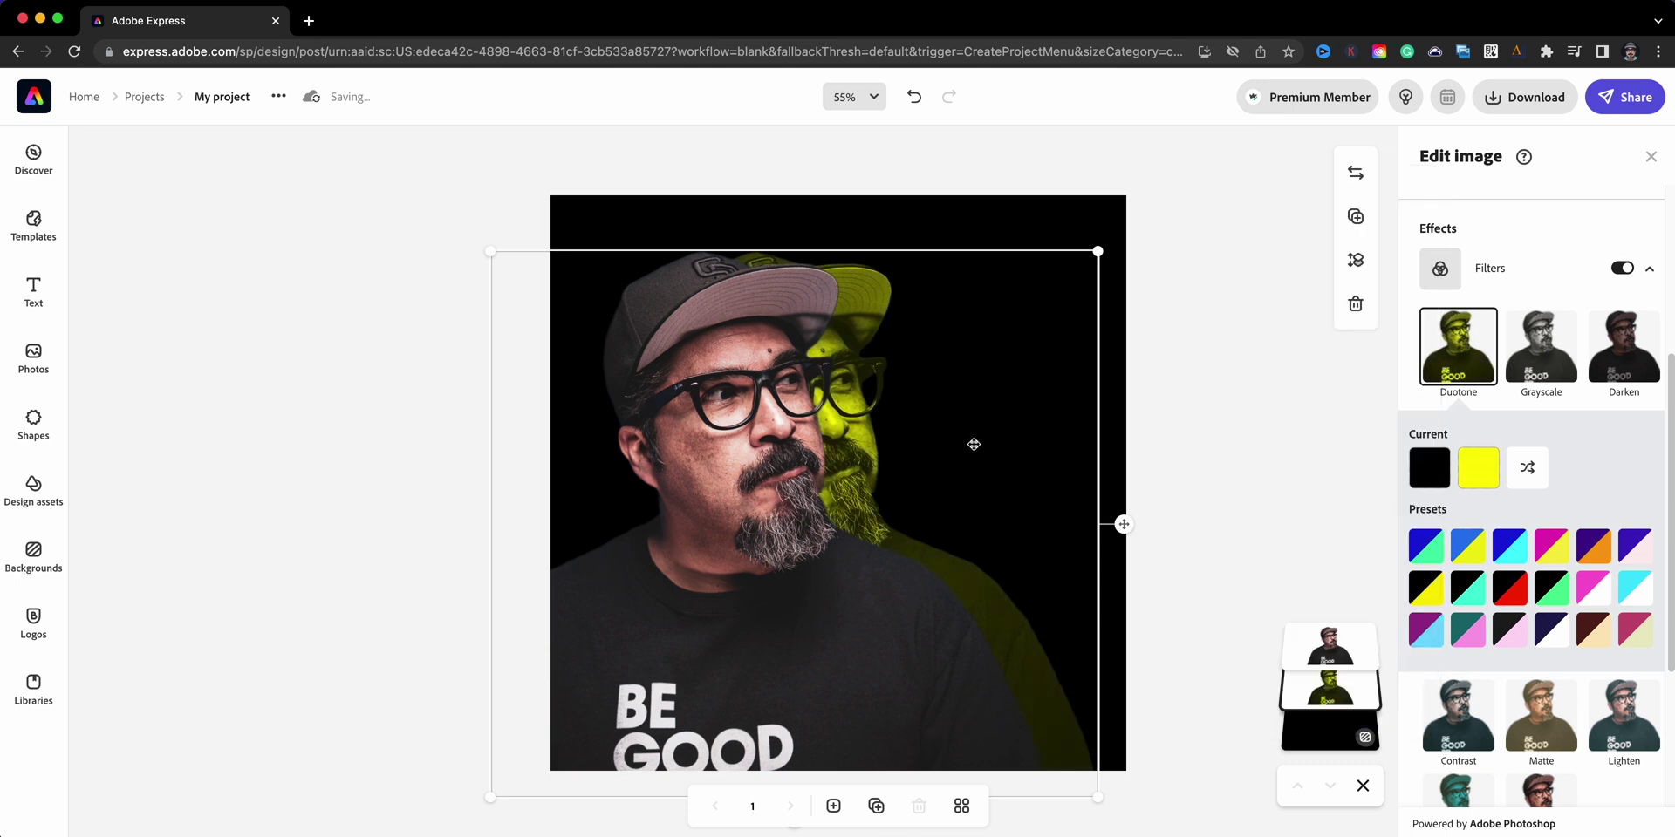
Nudge the yellow copy left and place a duplicate of it behind.
{"action": "key", "text": "Left"}
{"action": "key", "text": "Left"}
{"action": "key", "text": "Left"}
{"action": "key", "text": "Left"}
{"action": "key", "text": "Left"}
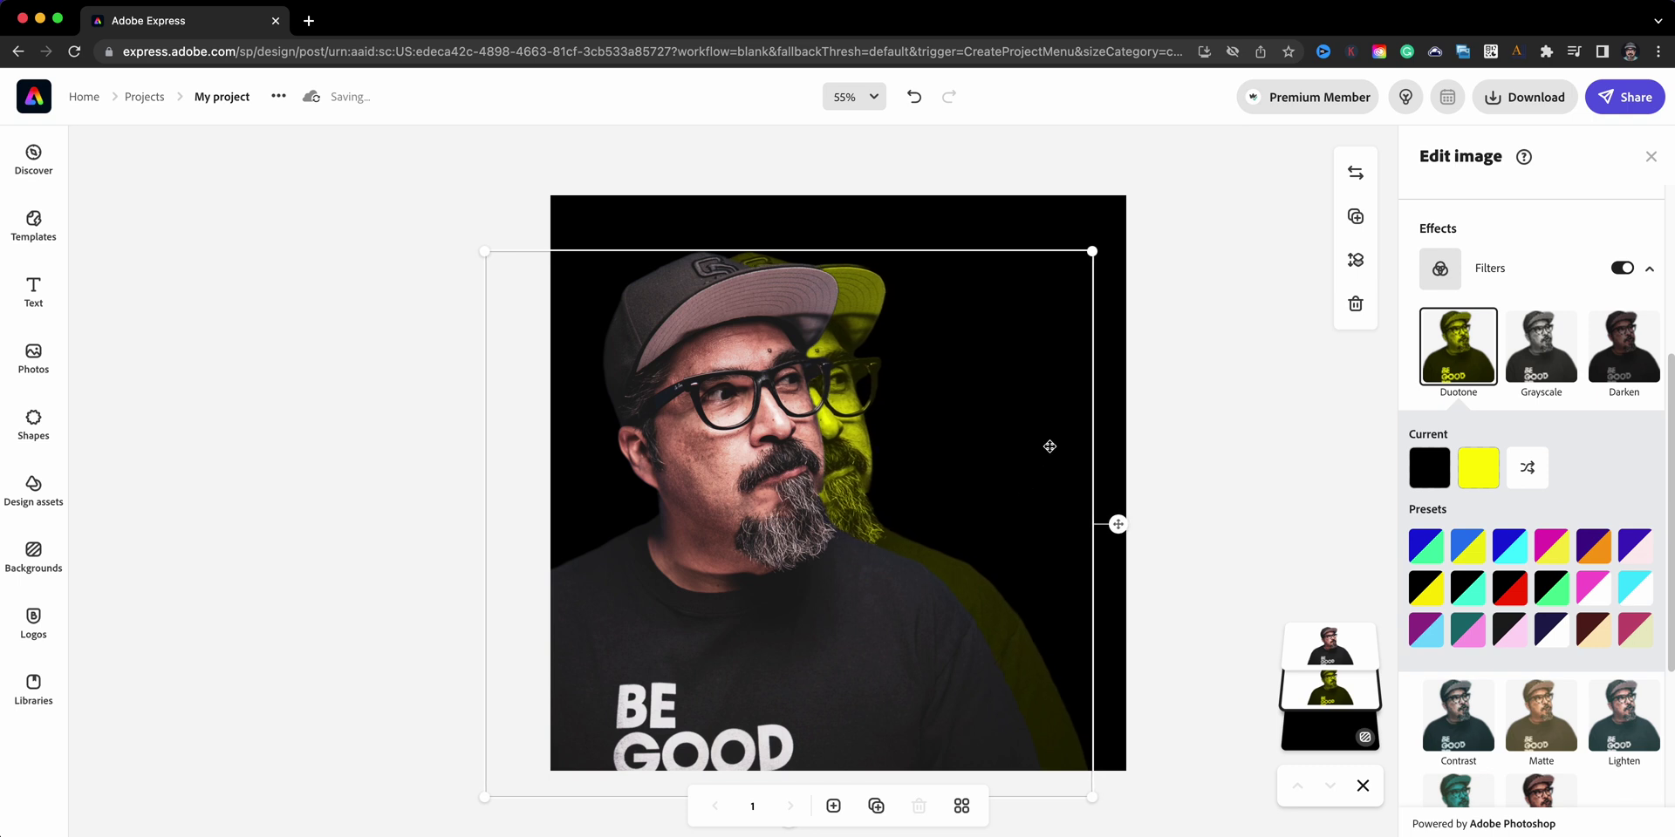
{"action": "key", "text": "Left"}
{"action": "key", "text": "Left"}
{"action": "key", "text": "Left"}
{"action": "key", "text": "Left"}
{"action": "key", "text": "Left"}
{"action": "key", "text": "Left"}
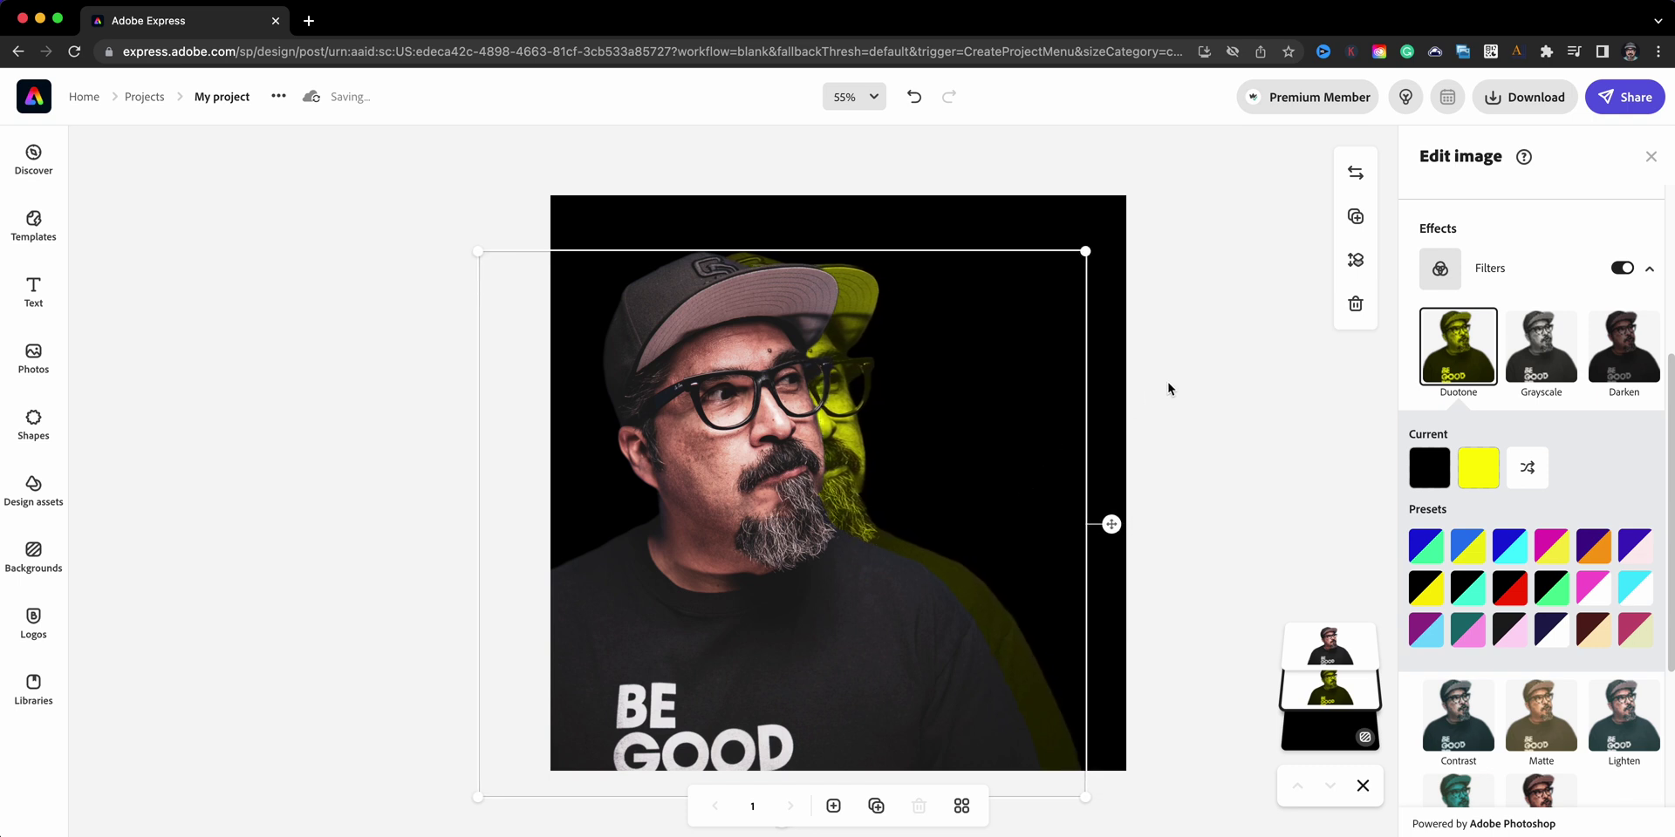
{"action": "left_click", "coordinate": [1356, 217]}
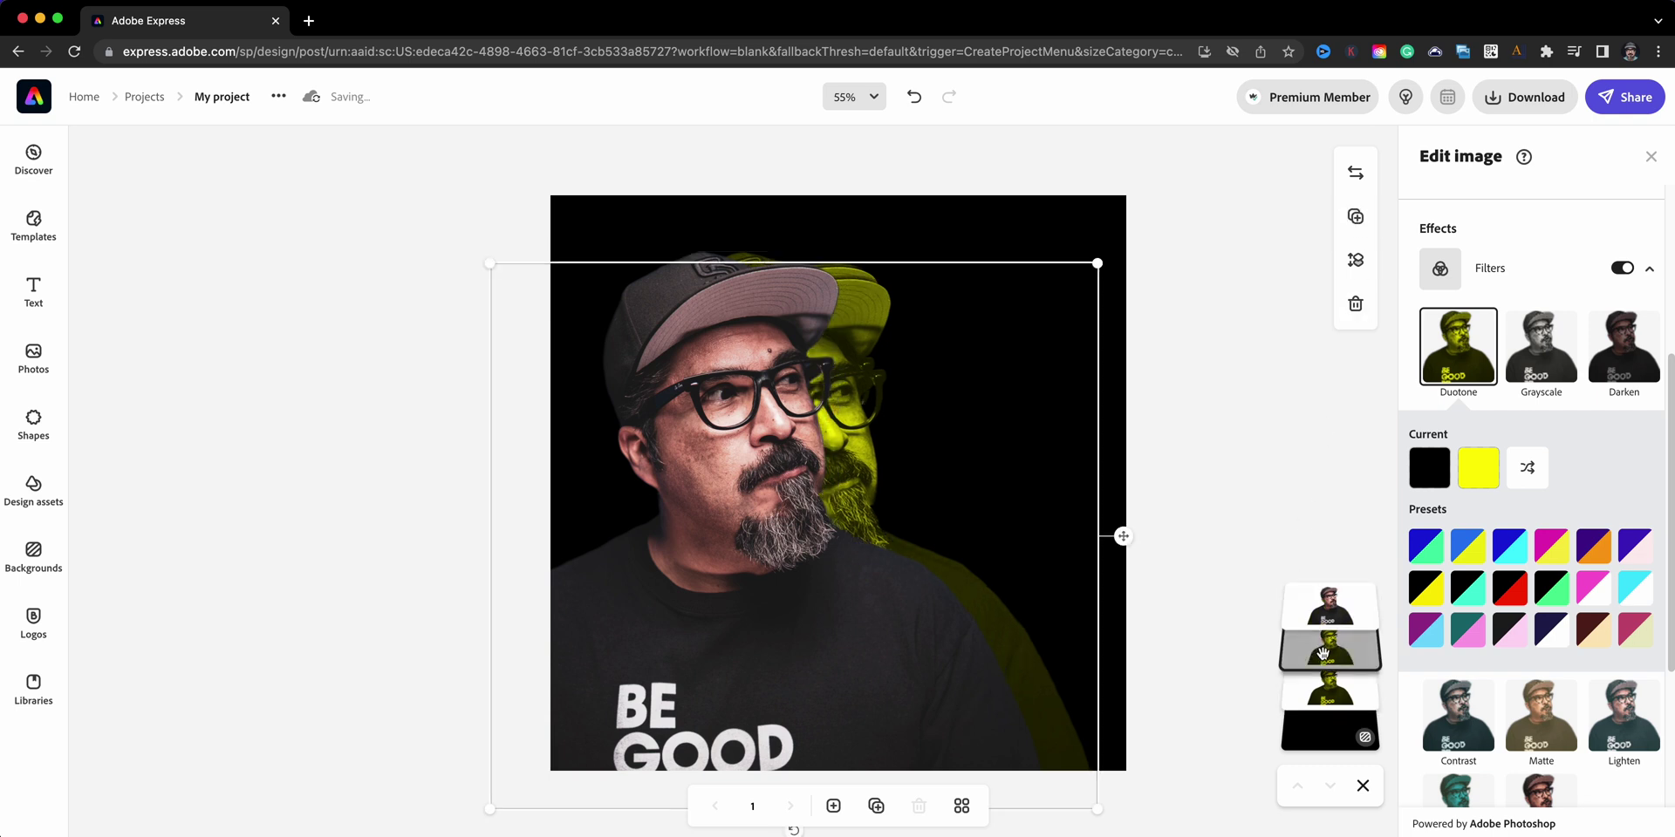
{"action": "left_click_drag", "start_coordinate": [1322, 653], "coordinate": [1326, 696]}
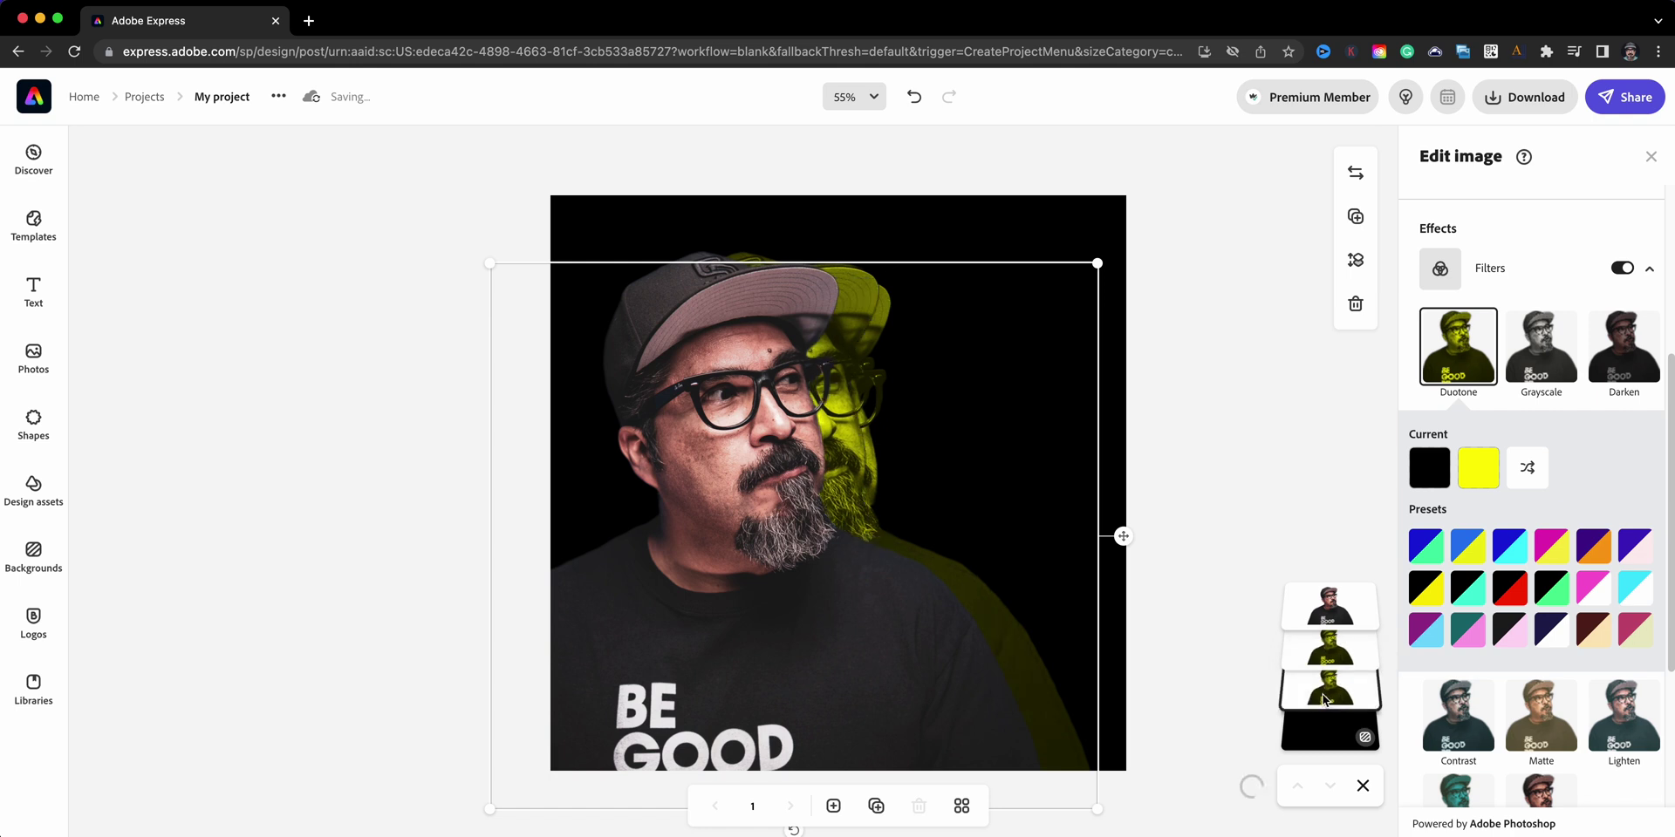
Set the duplicate's duotone highlights to a pure red.
{"action": "left_click", "coordinate": [1475, 471]}
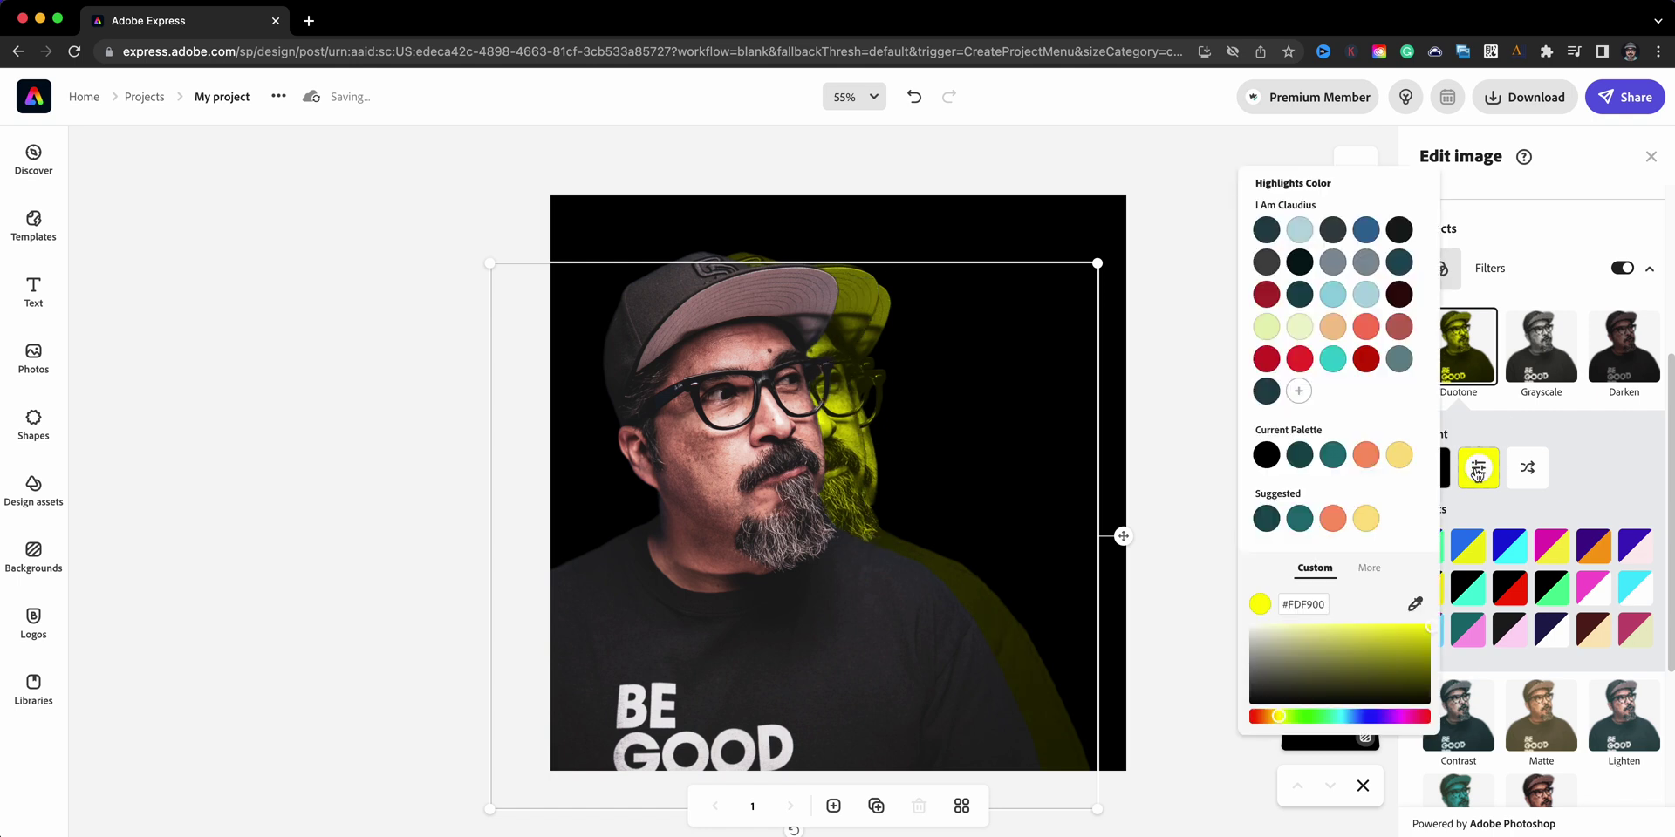
{"action": "left_click", "coordinate": [1297, 369]}
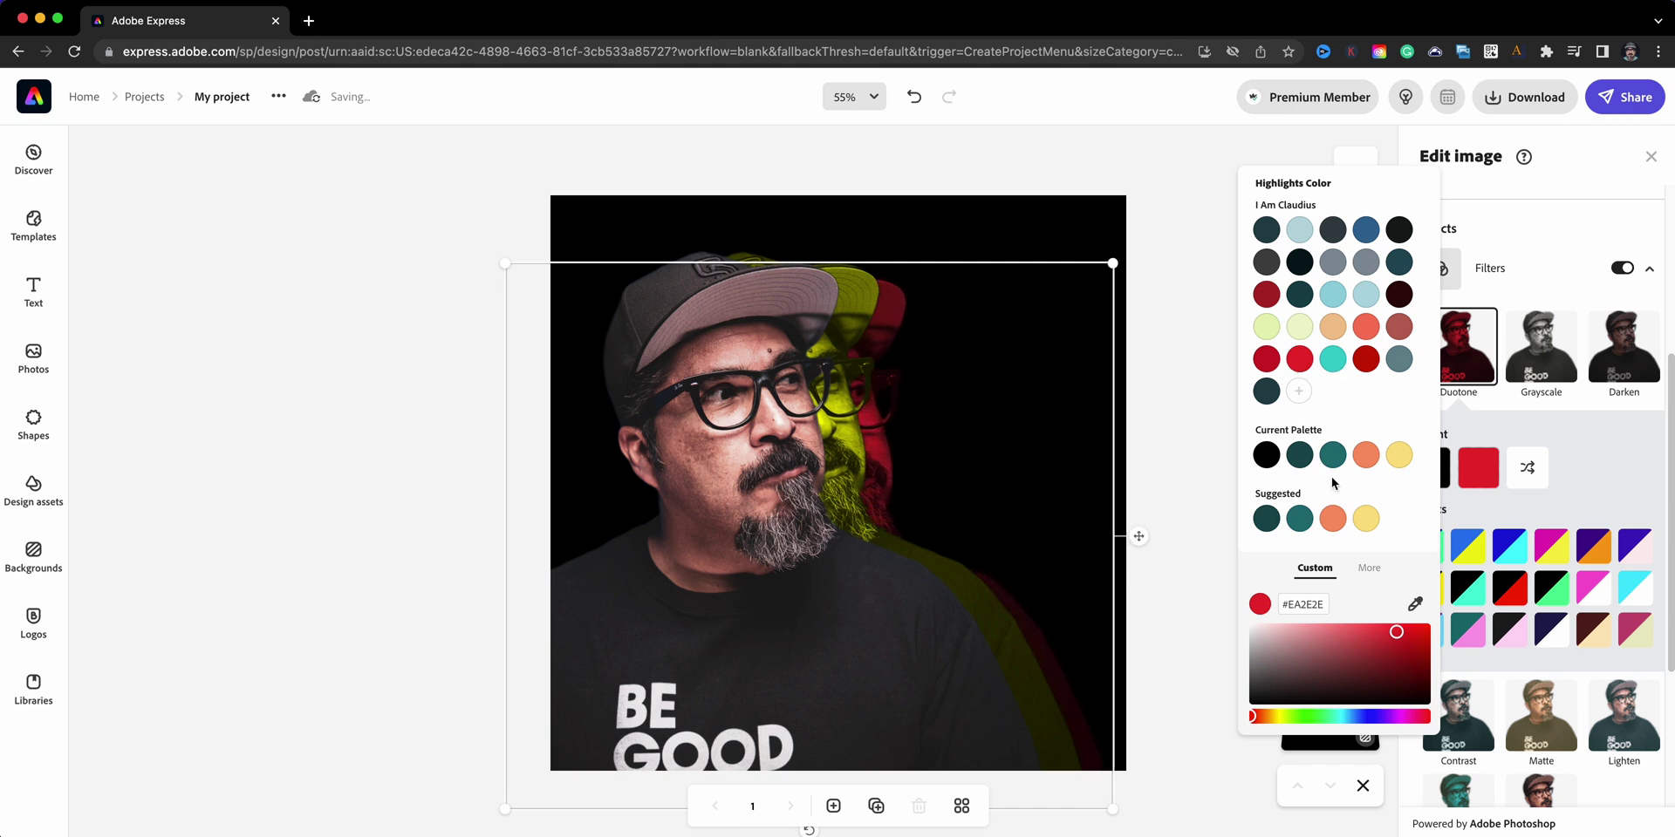
{"action": "left_click_drag", "start_coordinate": [1395, 632], "coordinate": [1427, 628]}
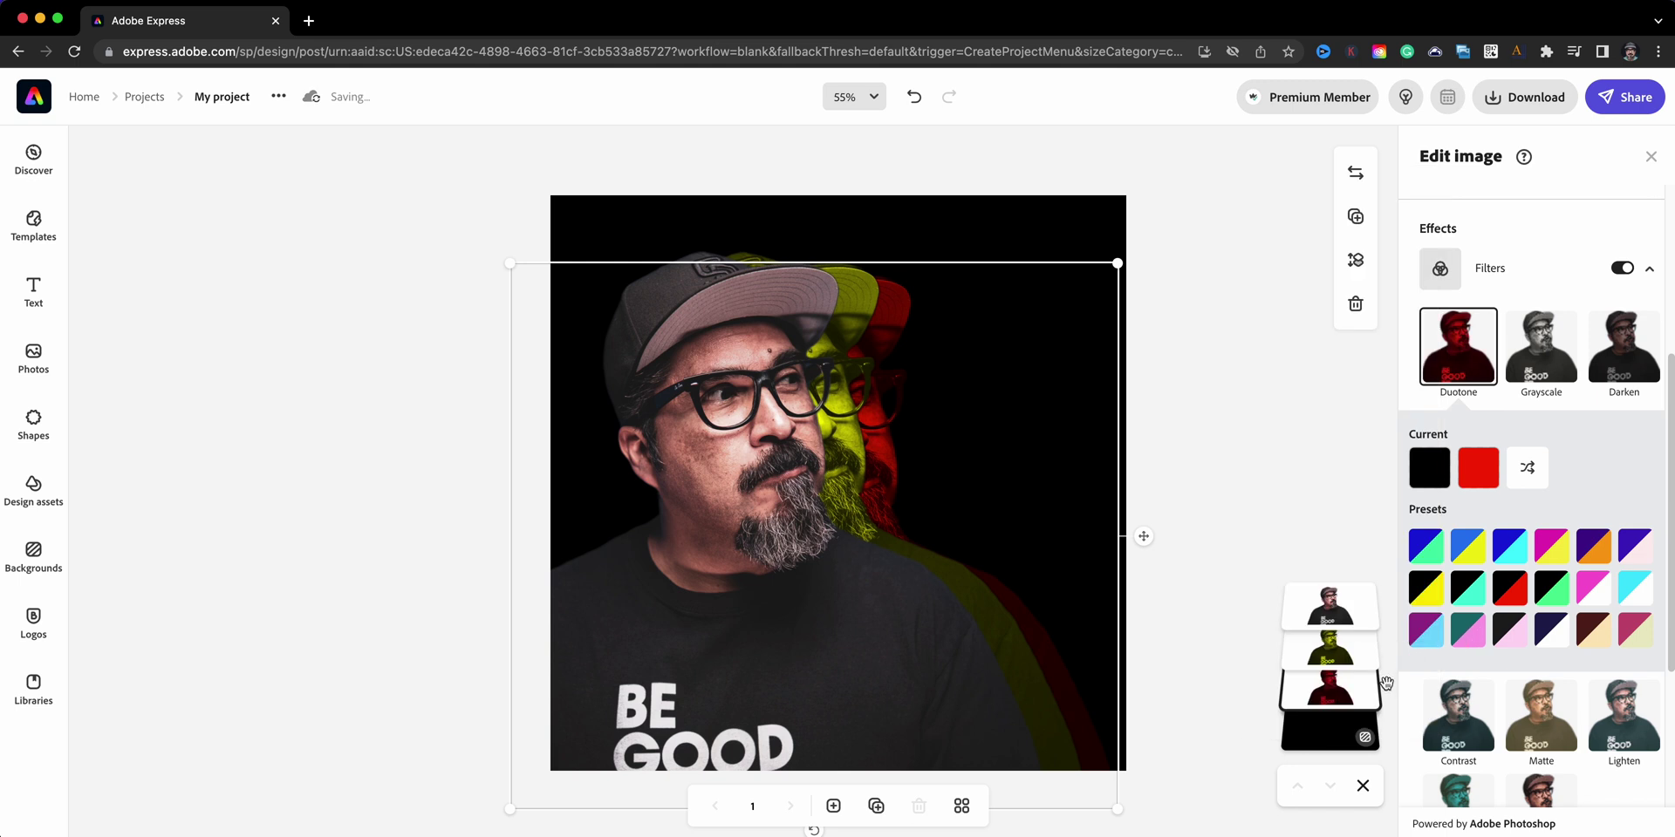
Add a fourth portrait copy layered behind the red one.
{"action": "left_click", "coordinate": [1355, 216]}
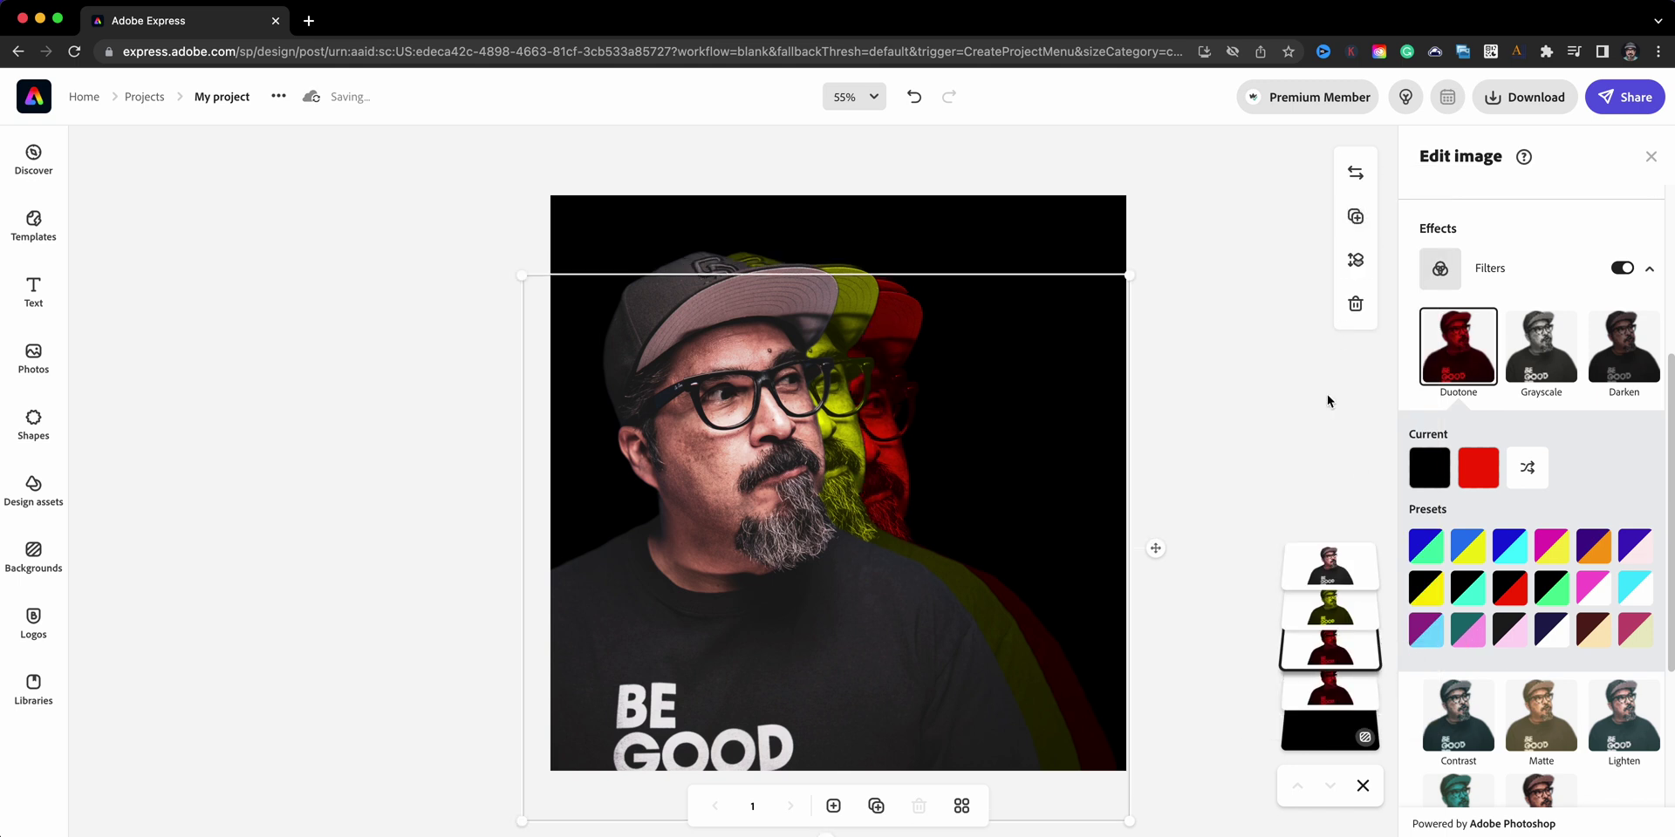
{"action": "left_click_drag", "start_coordinate": [1327, 654], "coordinate": [1323, 695]}
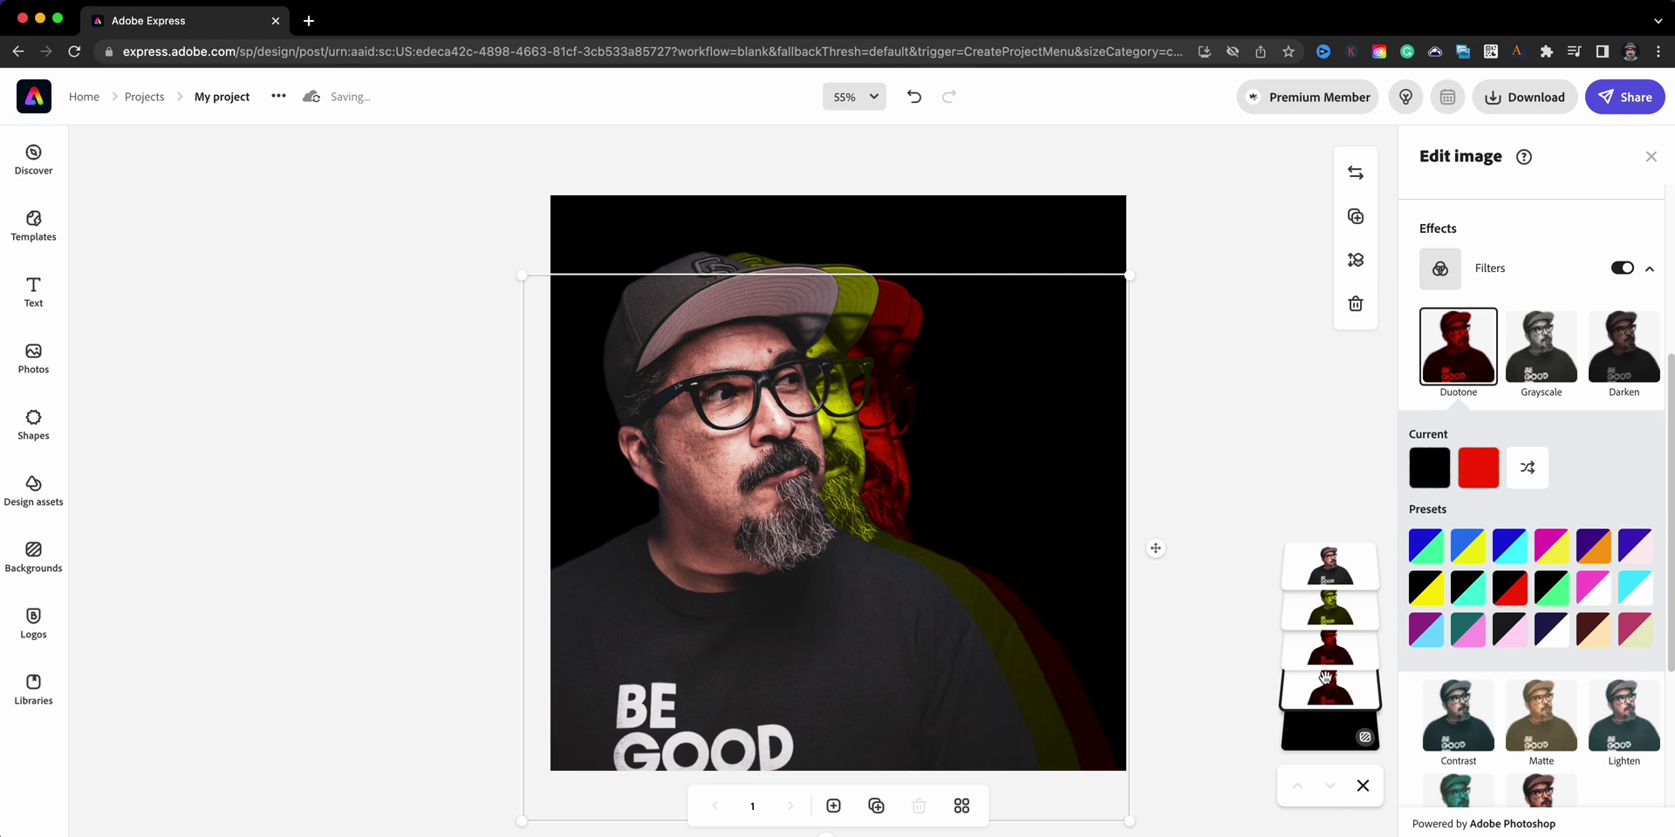
{"action": "left_click", "coordinate": [1469, 482]}
Lighten the new copy's pink highlights from #EA1889 to #FD43A7.
{"action": "left_click", "coordinate": [1369, 567]}
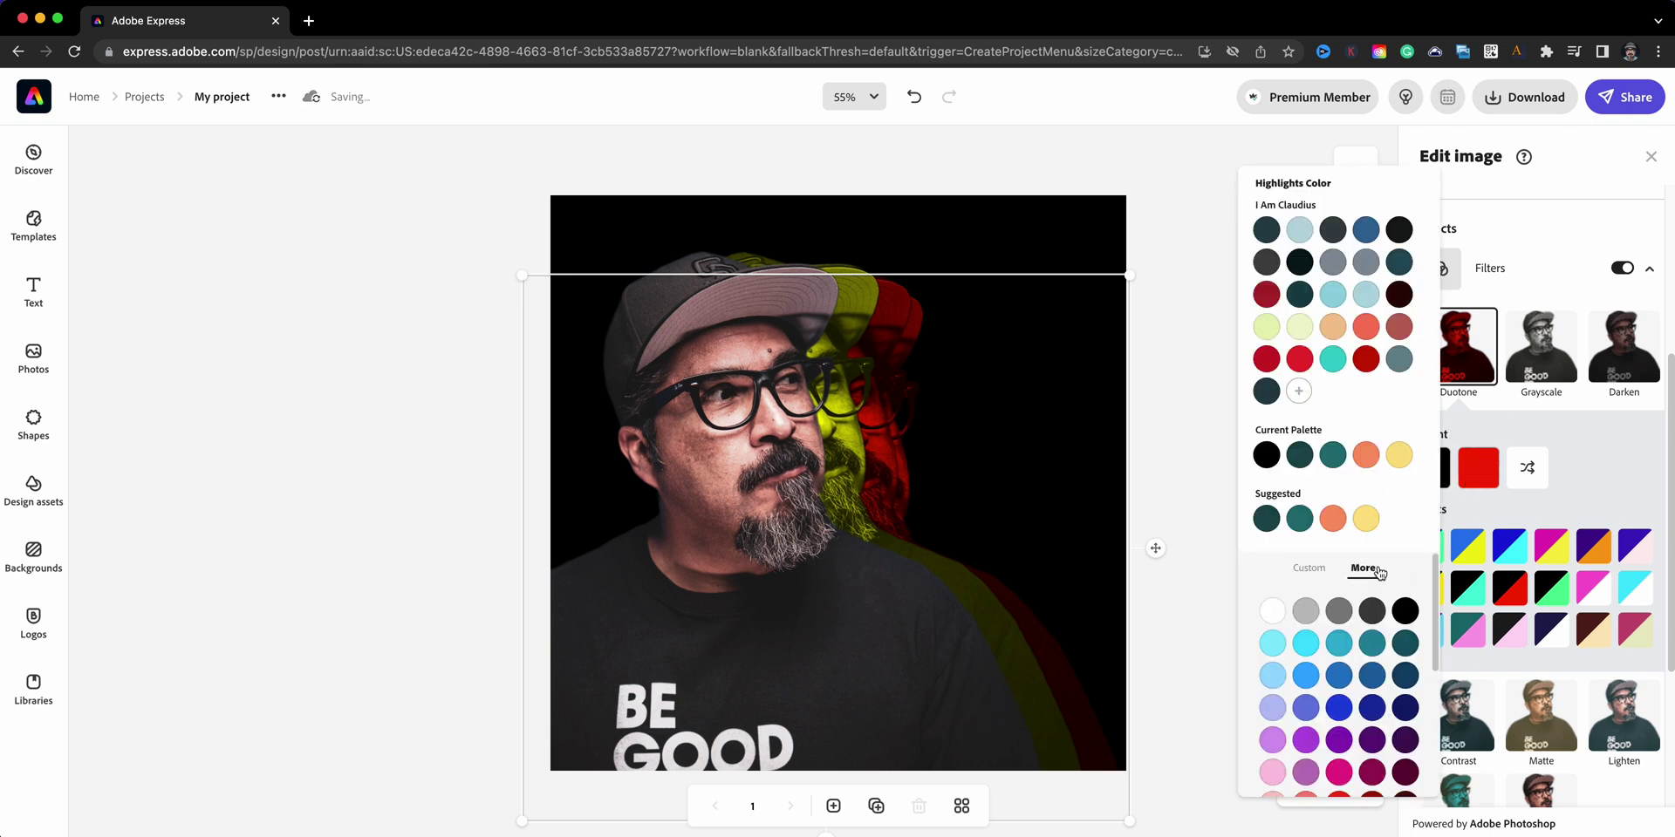
{"action": "scroll", "coordinate": [1361, 628], "scroll_direction": "down", "scroll_amount": 5}
{"action": "scroll", "coordinate": [1357, 635], "scroll_direction": "down", "scroll_amount": 2}
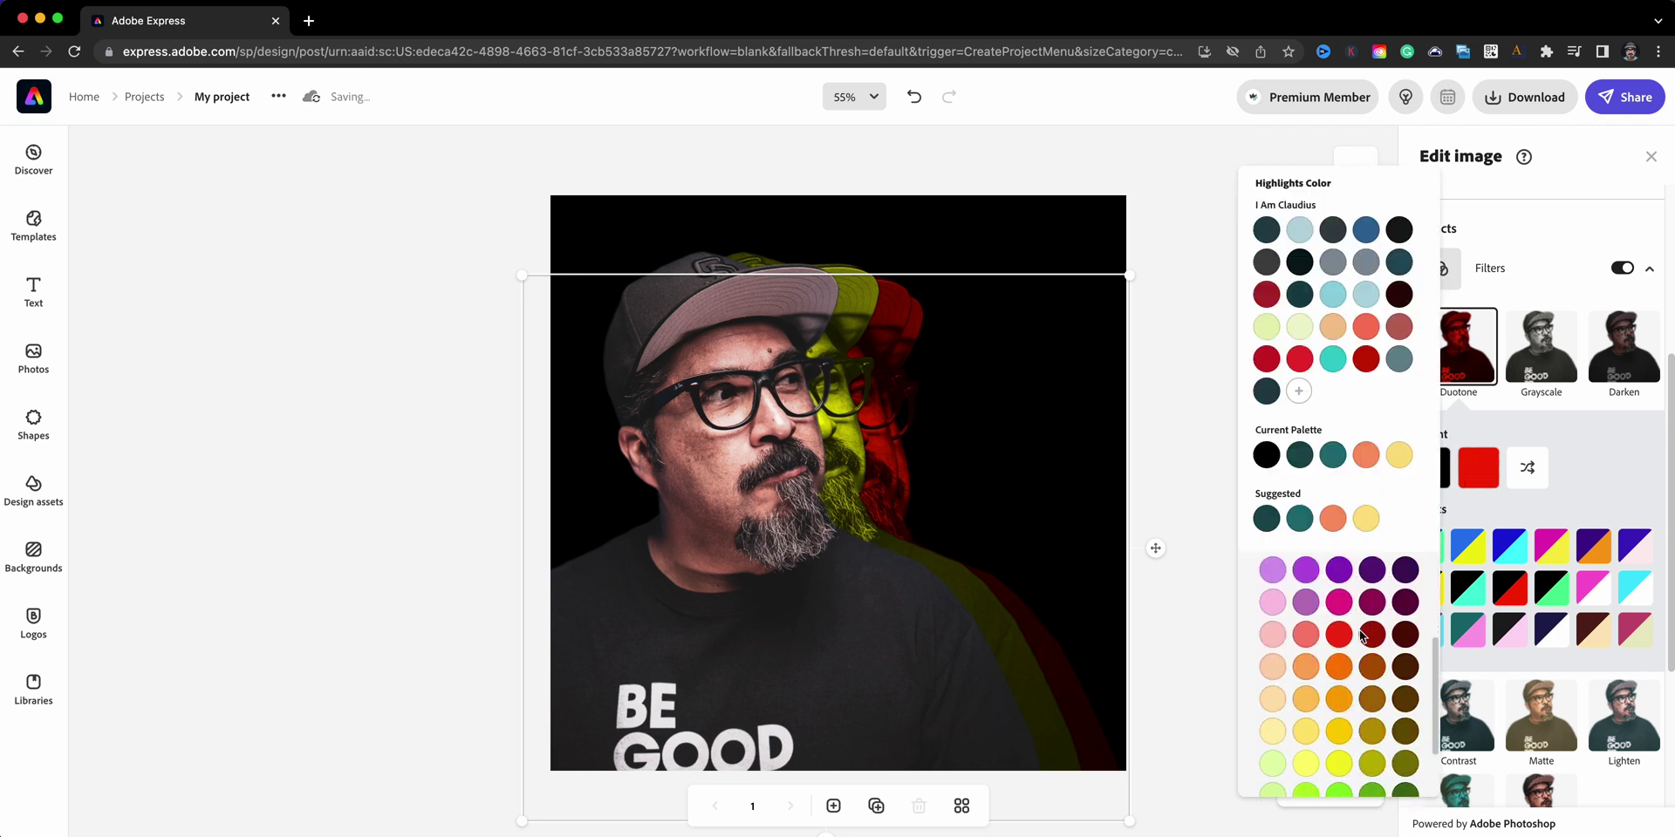
{"action": "scroll", "coordinate": [1322, 643], "scroll_direction": "up", "scroll_amount": 5}
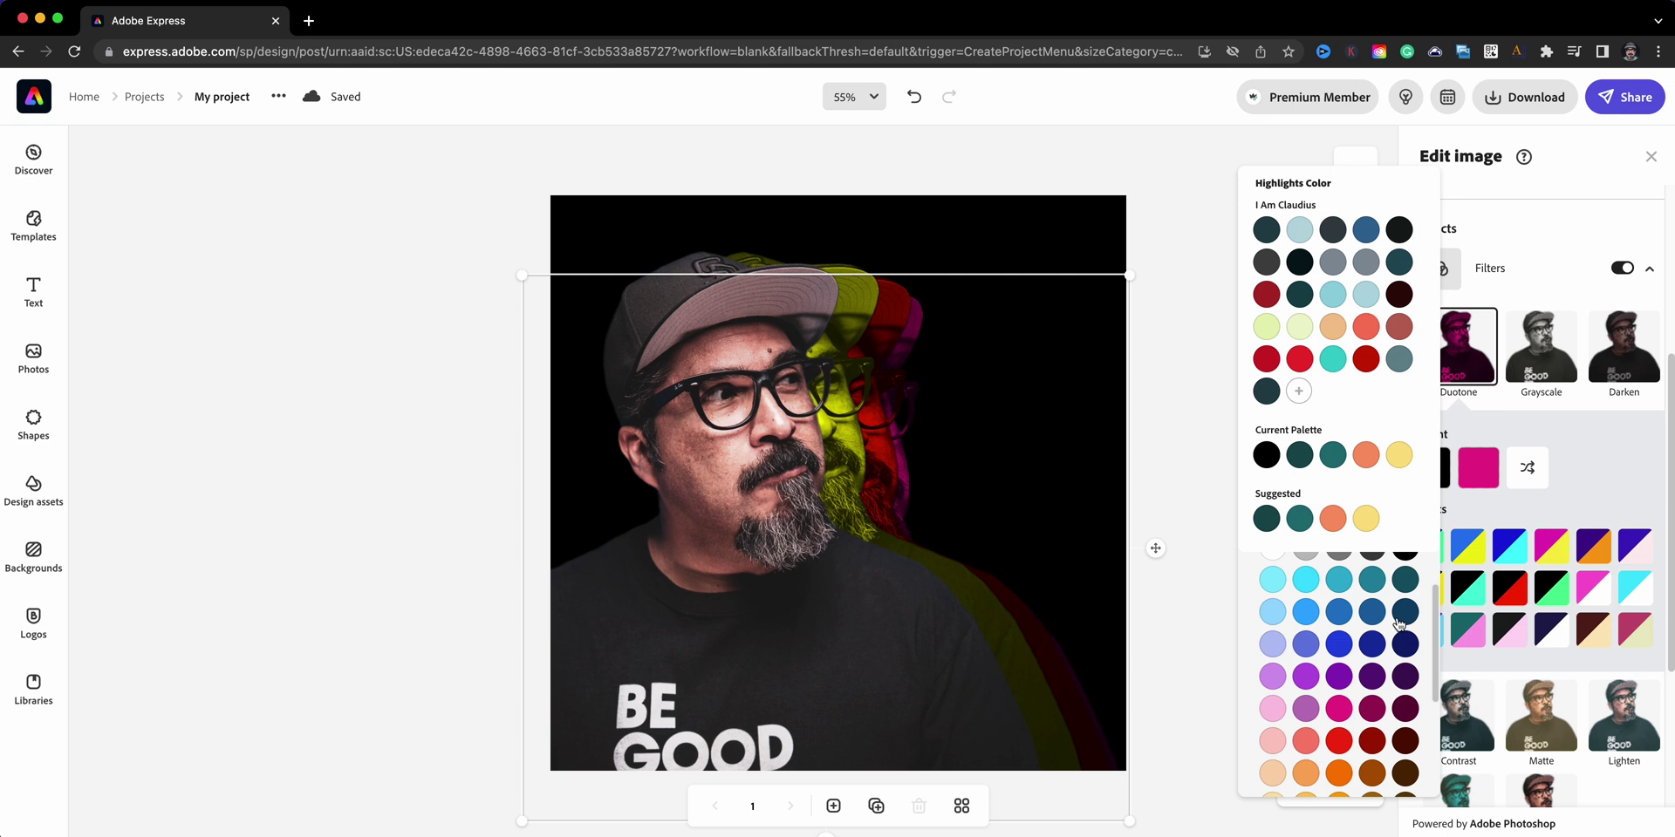
{"action": "left_click", "coordinate": [1574, 521]}
{"action": "left_click", "coordinate": [1478, 467]}
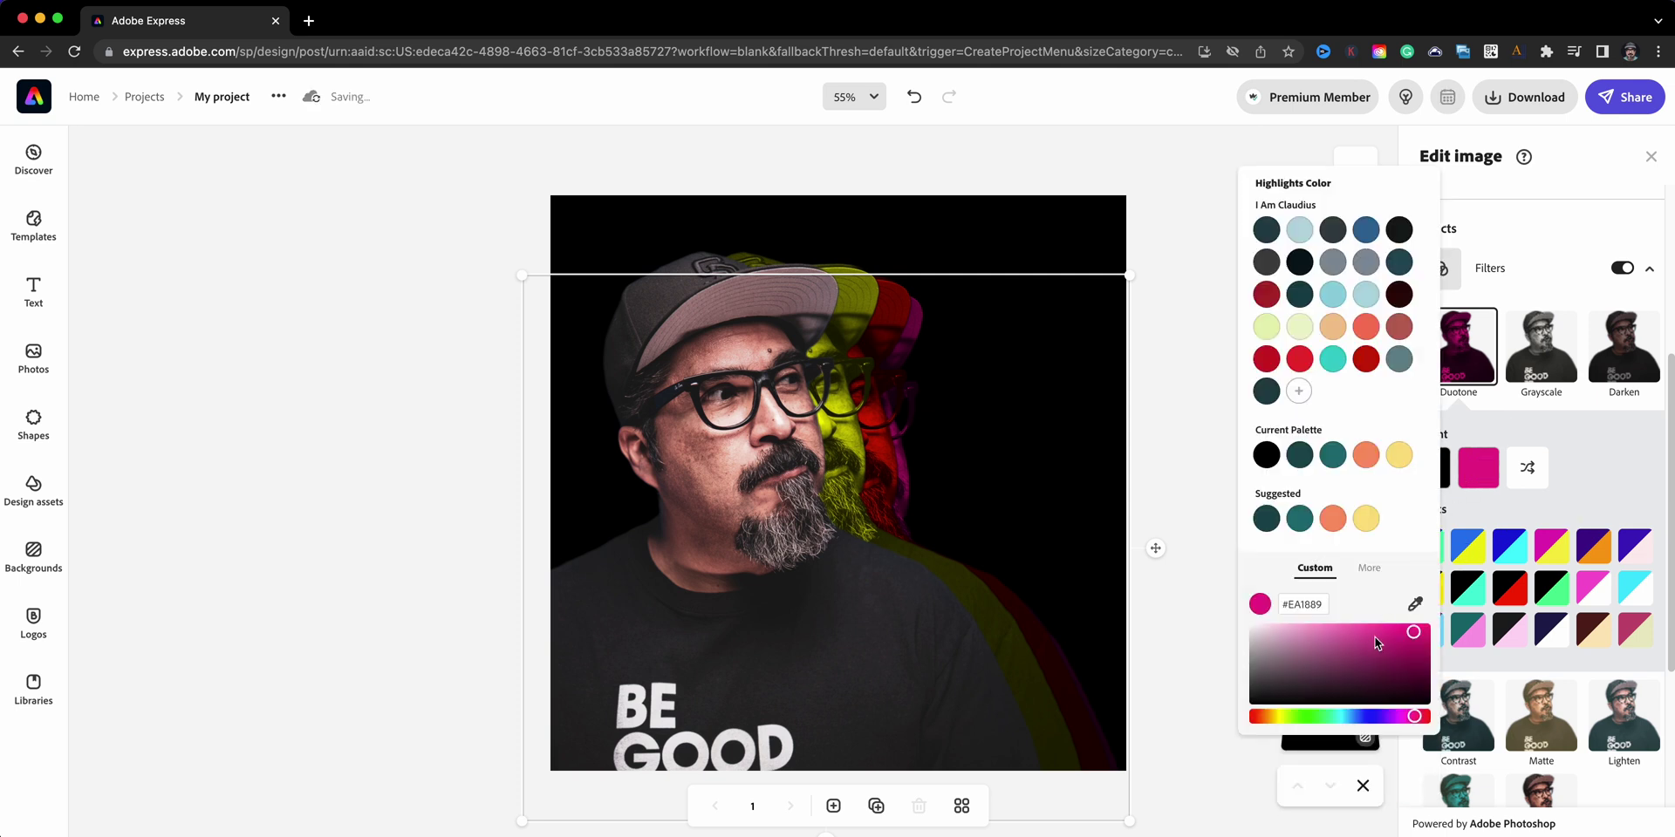
{"action": "left_click_drag", "start_coordinate": [1410, 641], "coordinate": [1383, 622]}
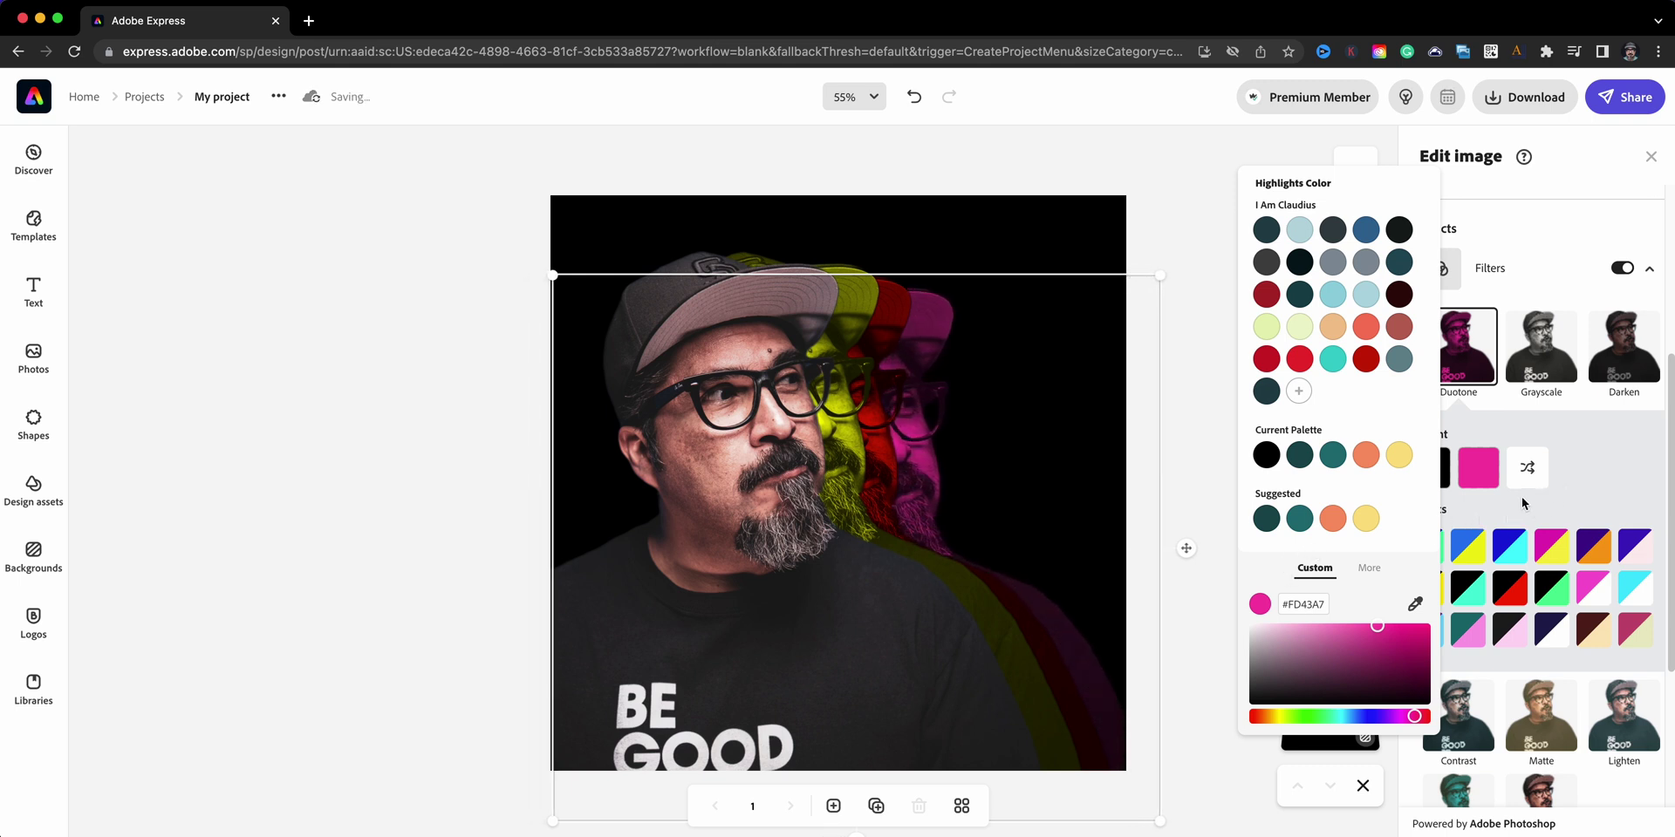
Set the pink copy's duotone shadows to dark grey #2C2C2C and copy the value.
{"action": "left_click", "coordinate": [1552, 498]}
{"action": "left_click", "coordinate": [1428, 468]}
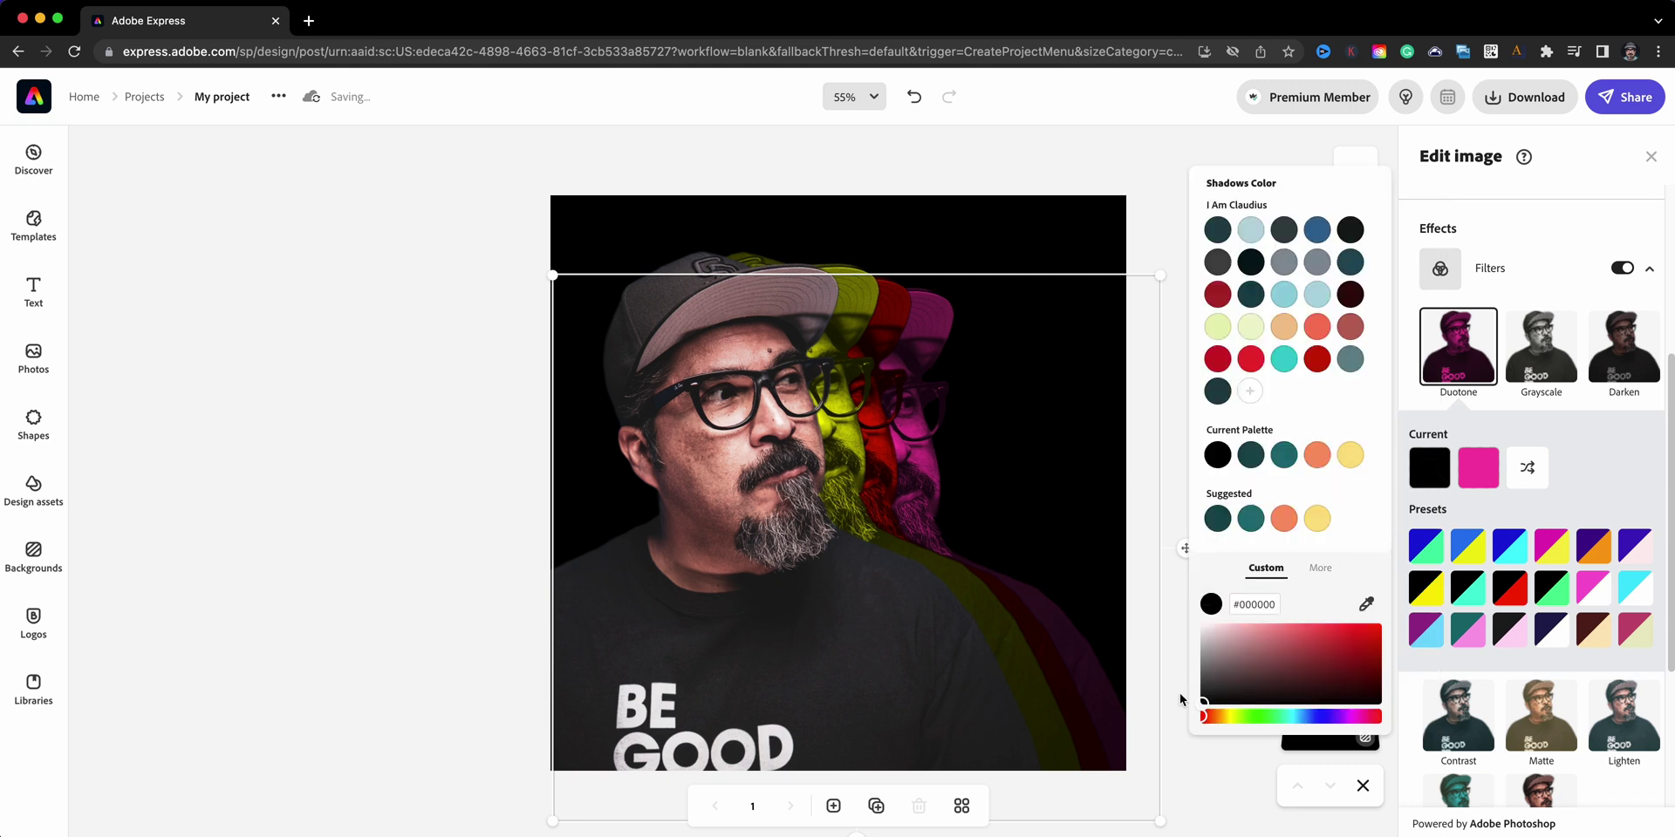
{"action": "left_click_drag", "start_coordinate": [1201, 711], "coordinate": [1194, 695]}
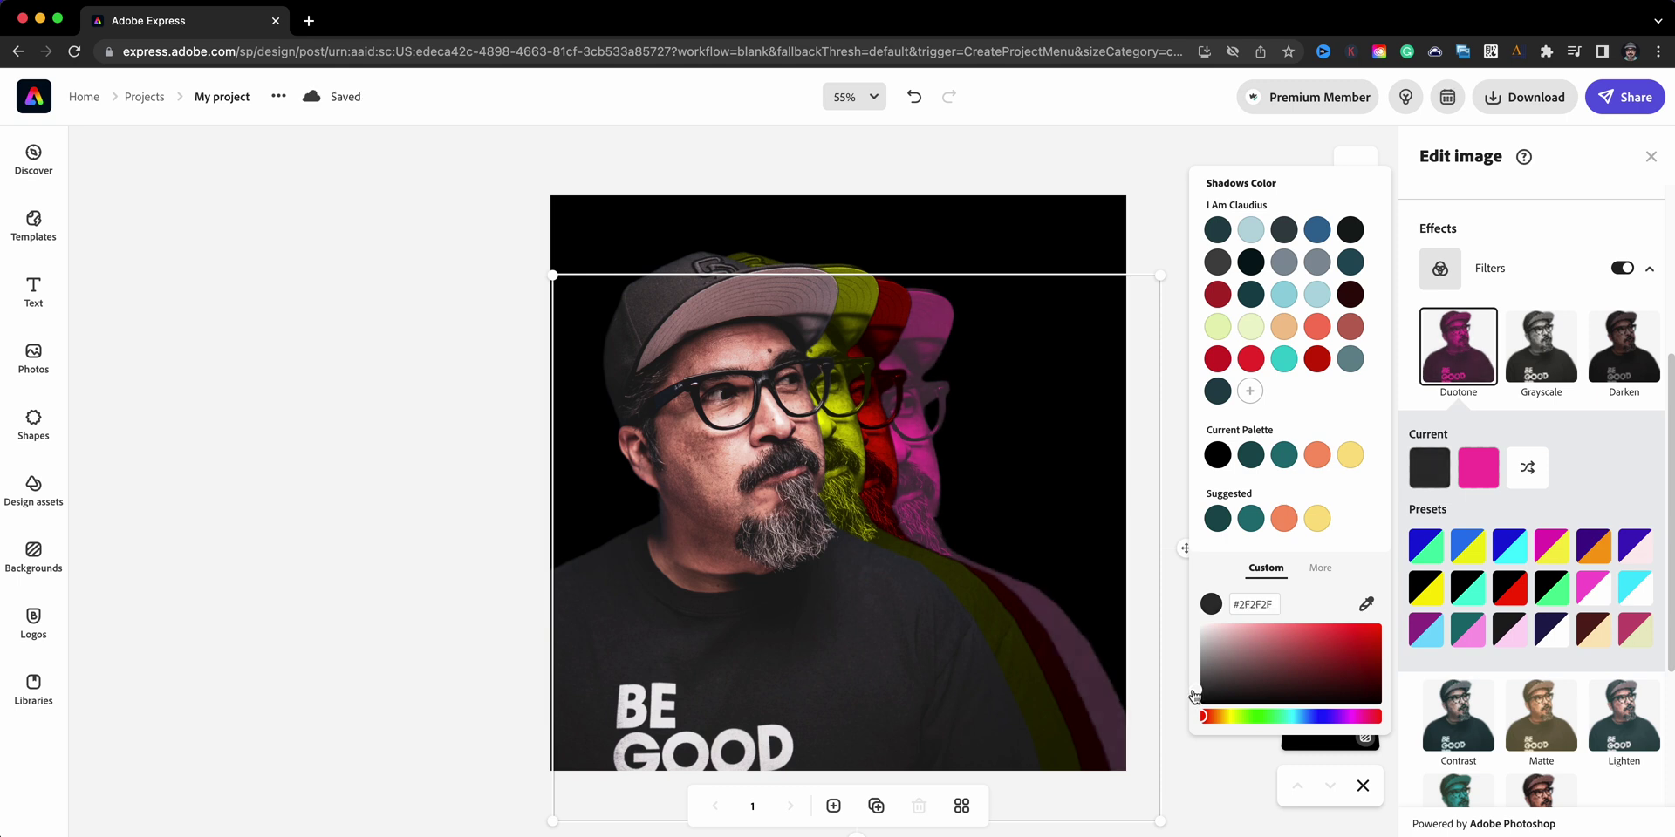
{"action": "left_click_drag", "start_coordinate": [1194, 695], "coordinate": [1195, 698]}
{"action": "key", "text": "super+a"}
{"action": "key", "text": "ctrl+c"}
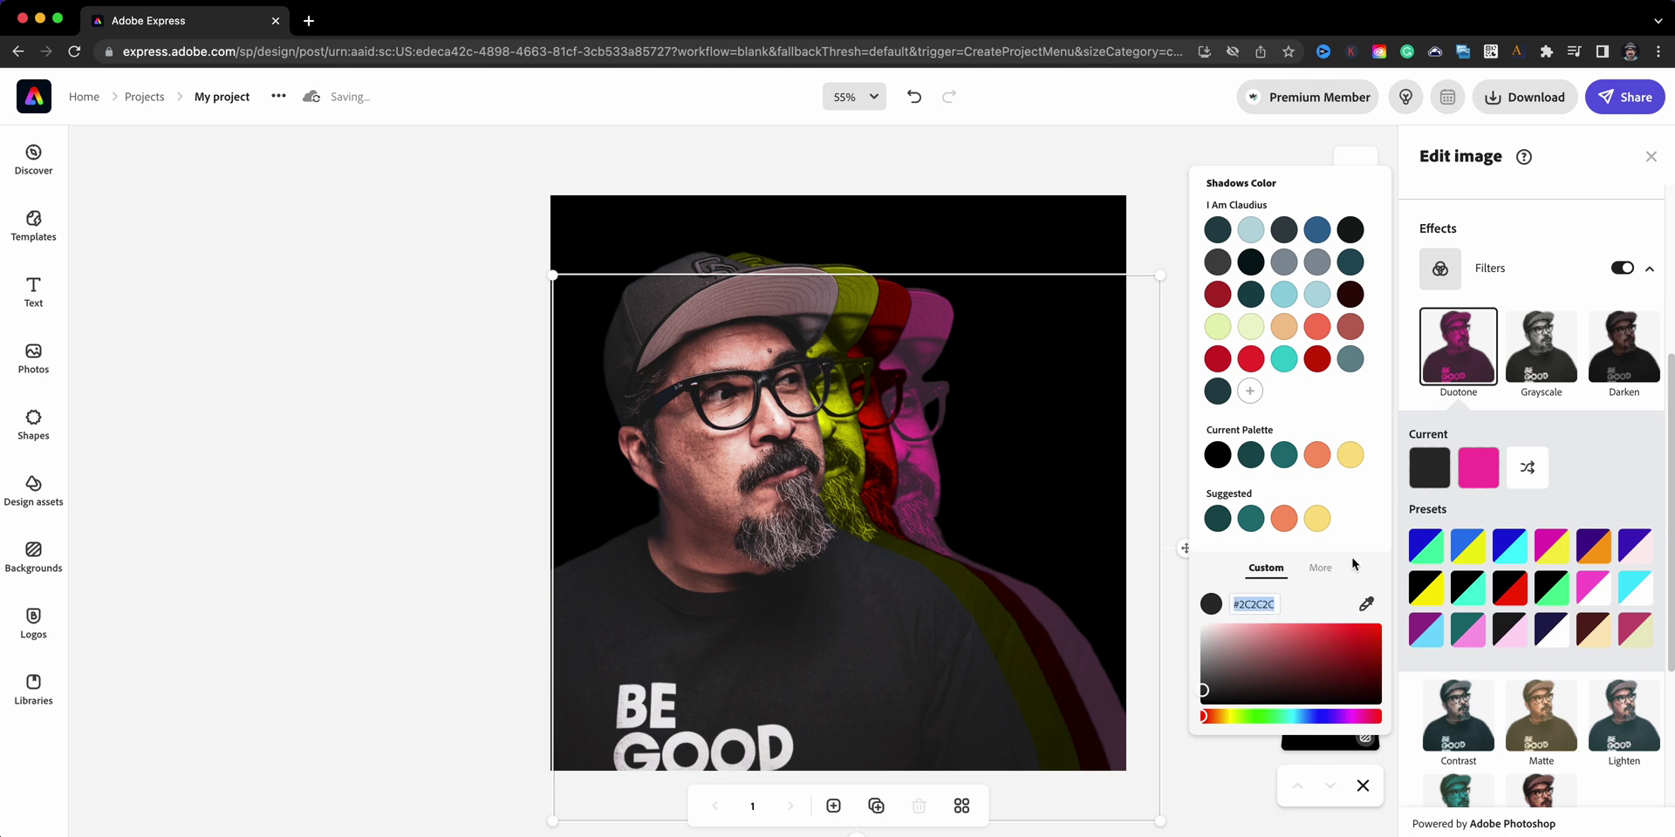
Paste #2C2C2C as the red copy's shadow colour.
{"action": "left_click", "coordinate": [1213, 761]}
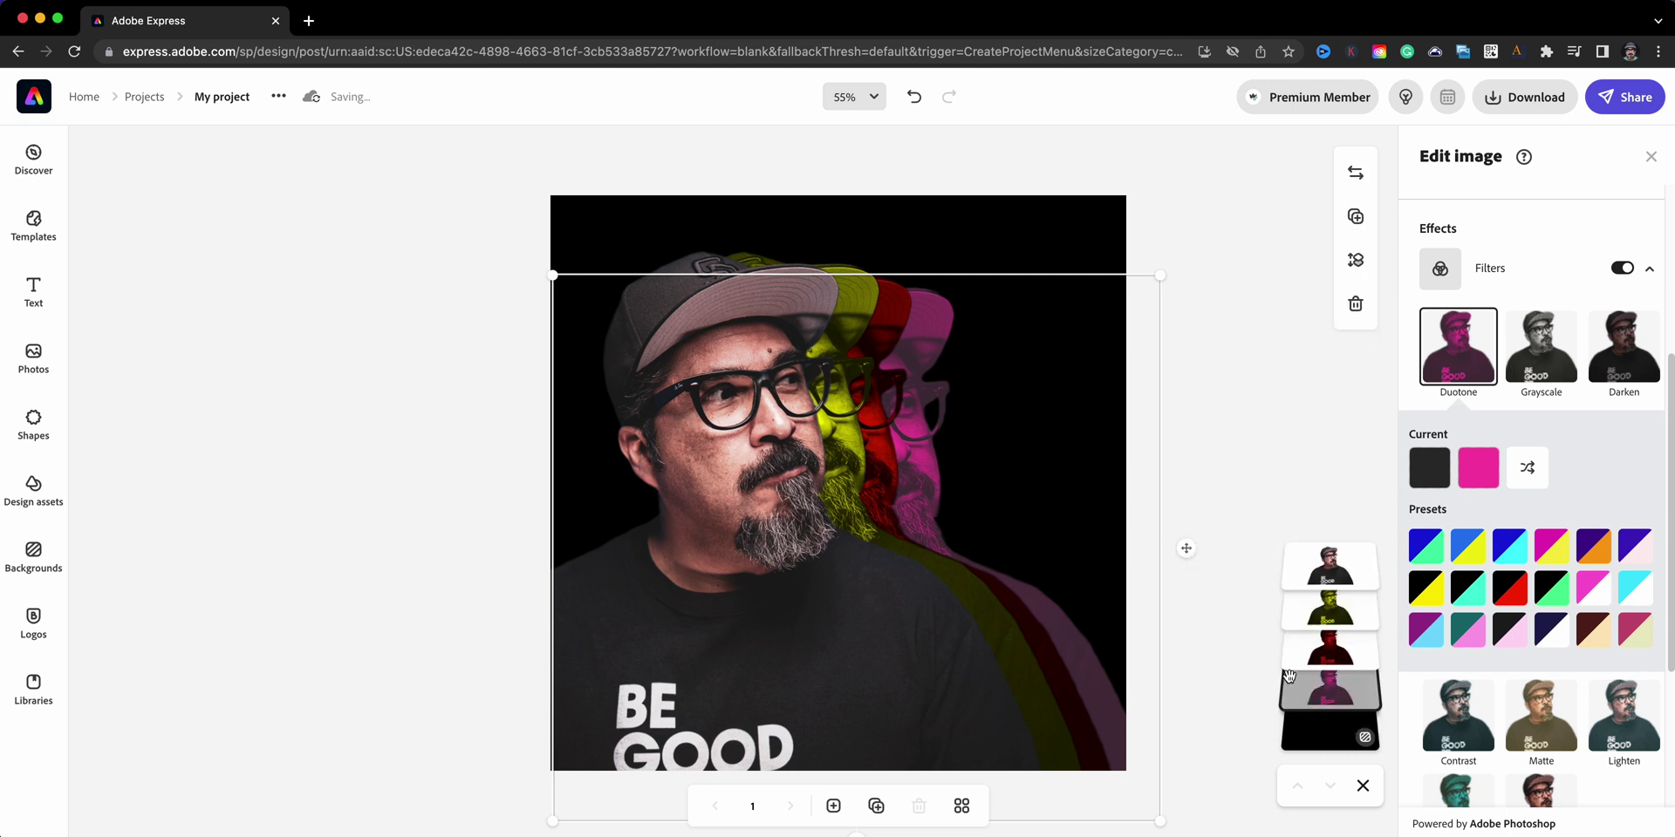
{"action": "left_click", "coordinate": [1329, 650]}
{"action": "left_click", "coordinate": [1435, 475]}
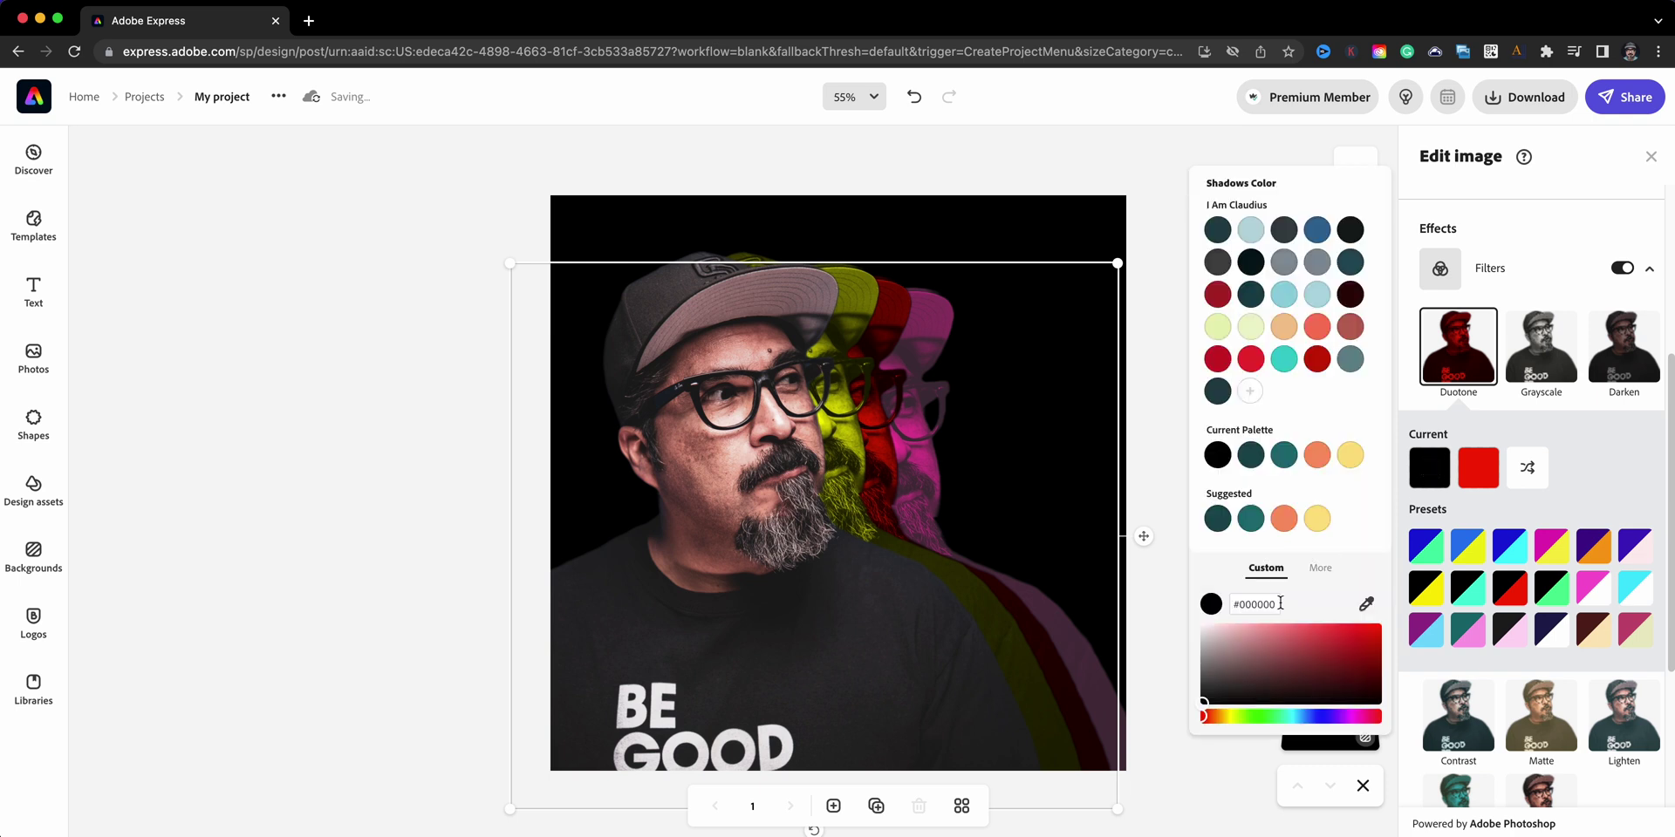
{"action": "triple_click", "coordinate": [1275, 605]}
{"action": "key", "text": "ctrl+v"}
Apply the same #2C2C2C shadow colour to the yellow copy.
{"action": "left_click", "coordinate": [1226, 763]}
{"action": "left_click", "coordinate": [1329, 607]}
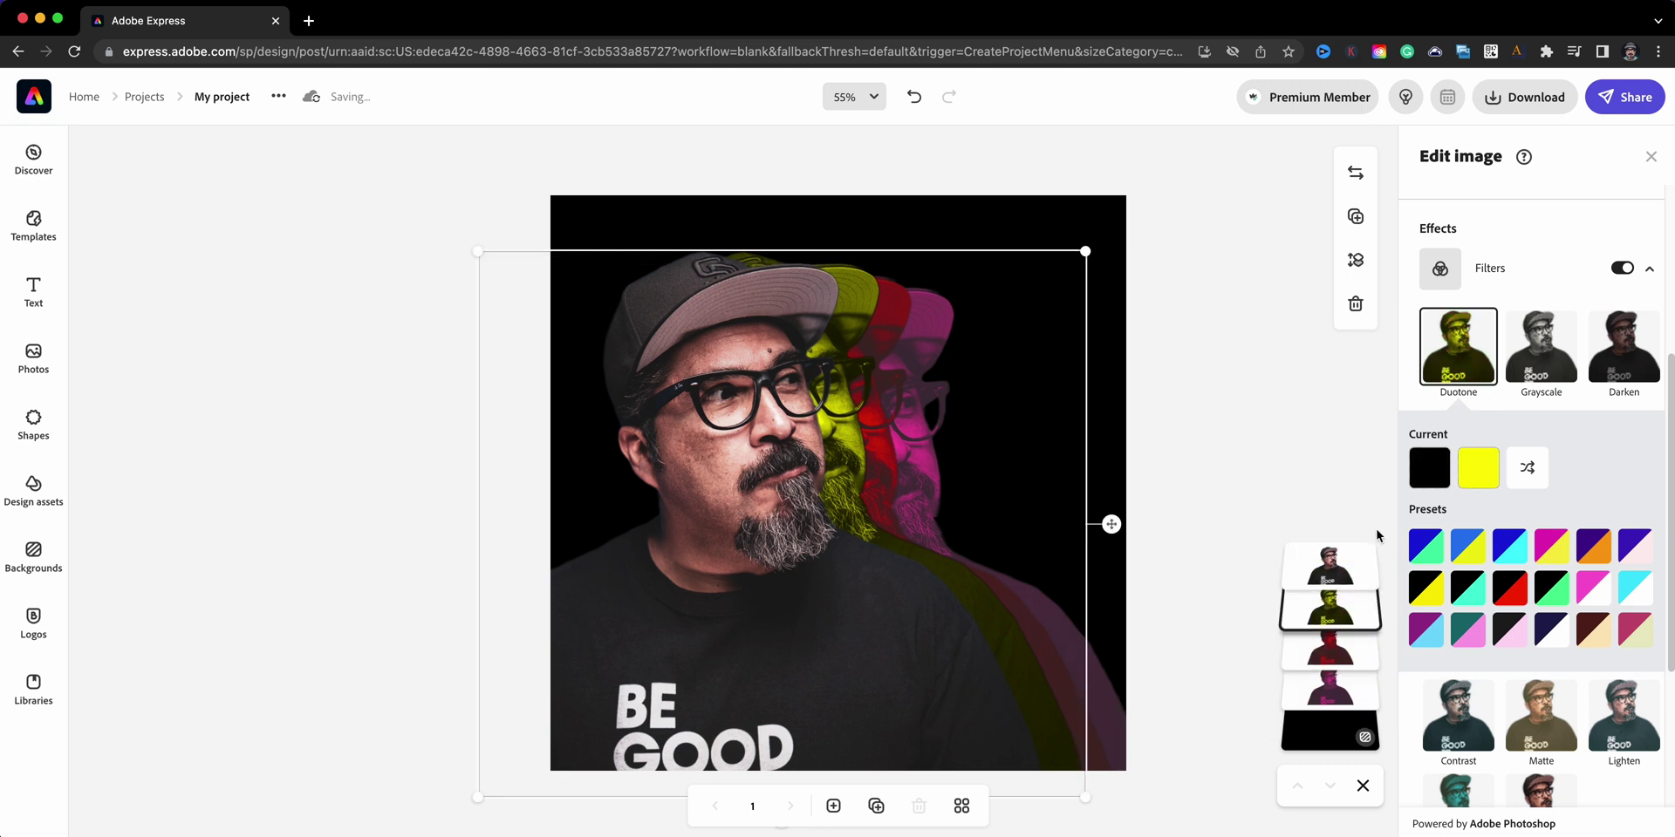
{"action": "left_click", "coordinate": [1431, 476]}
{"action": "key", "text": "ctrl+v"}
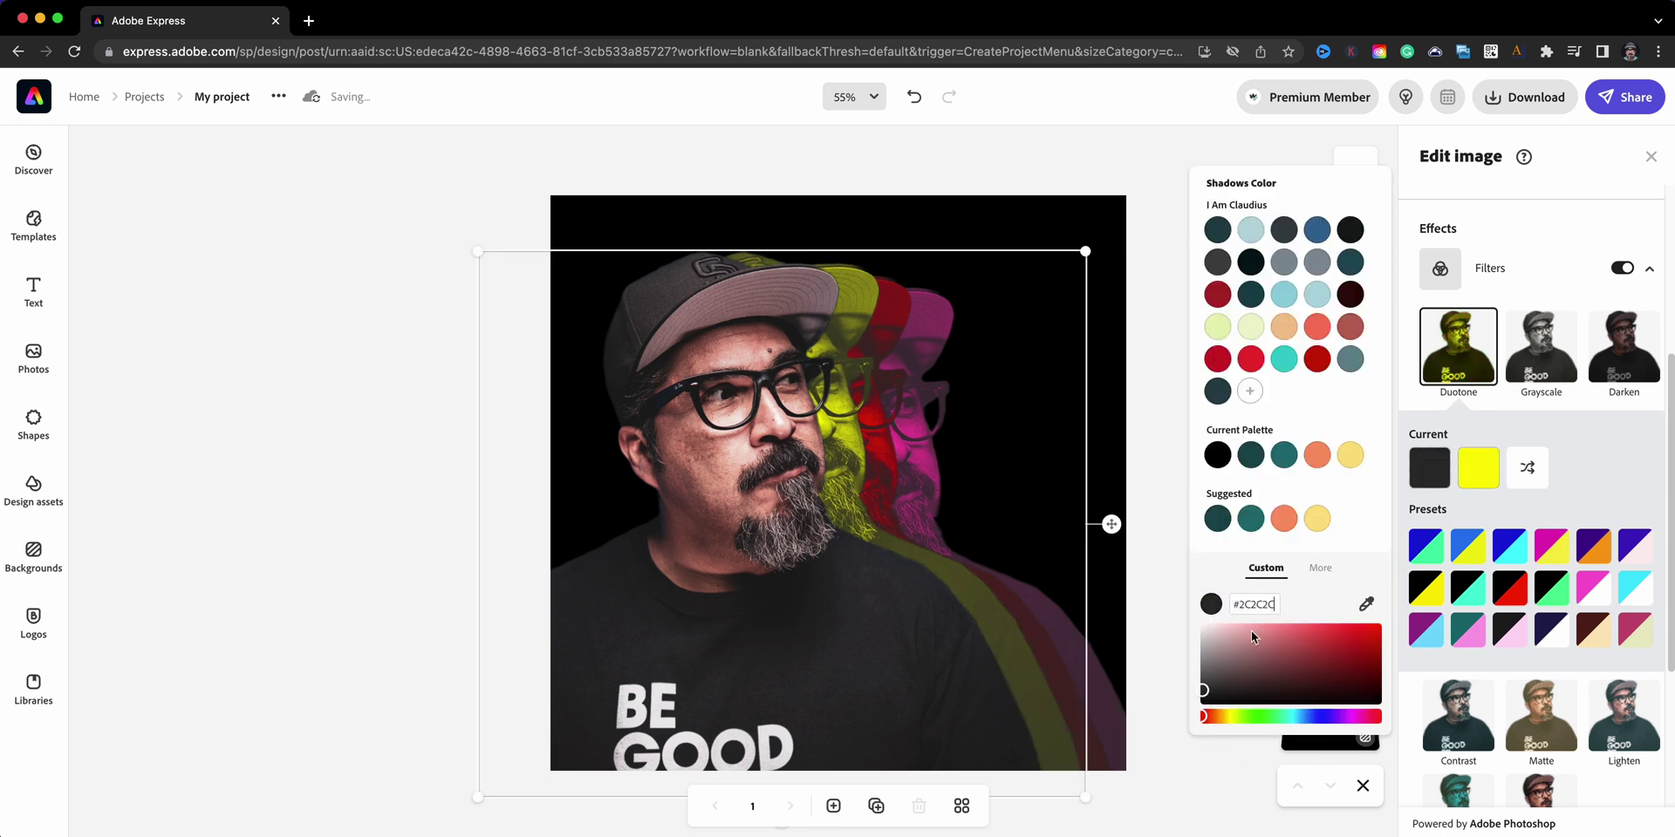
{"action": "left_click", "coordinate": [1186, 783]}
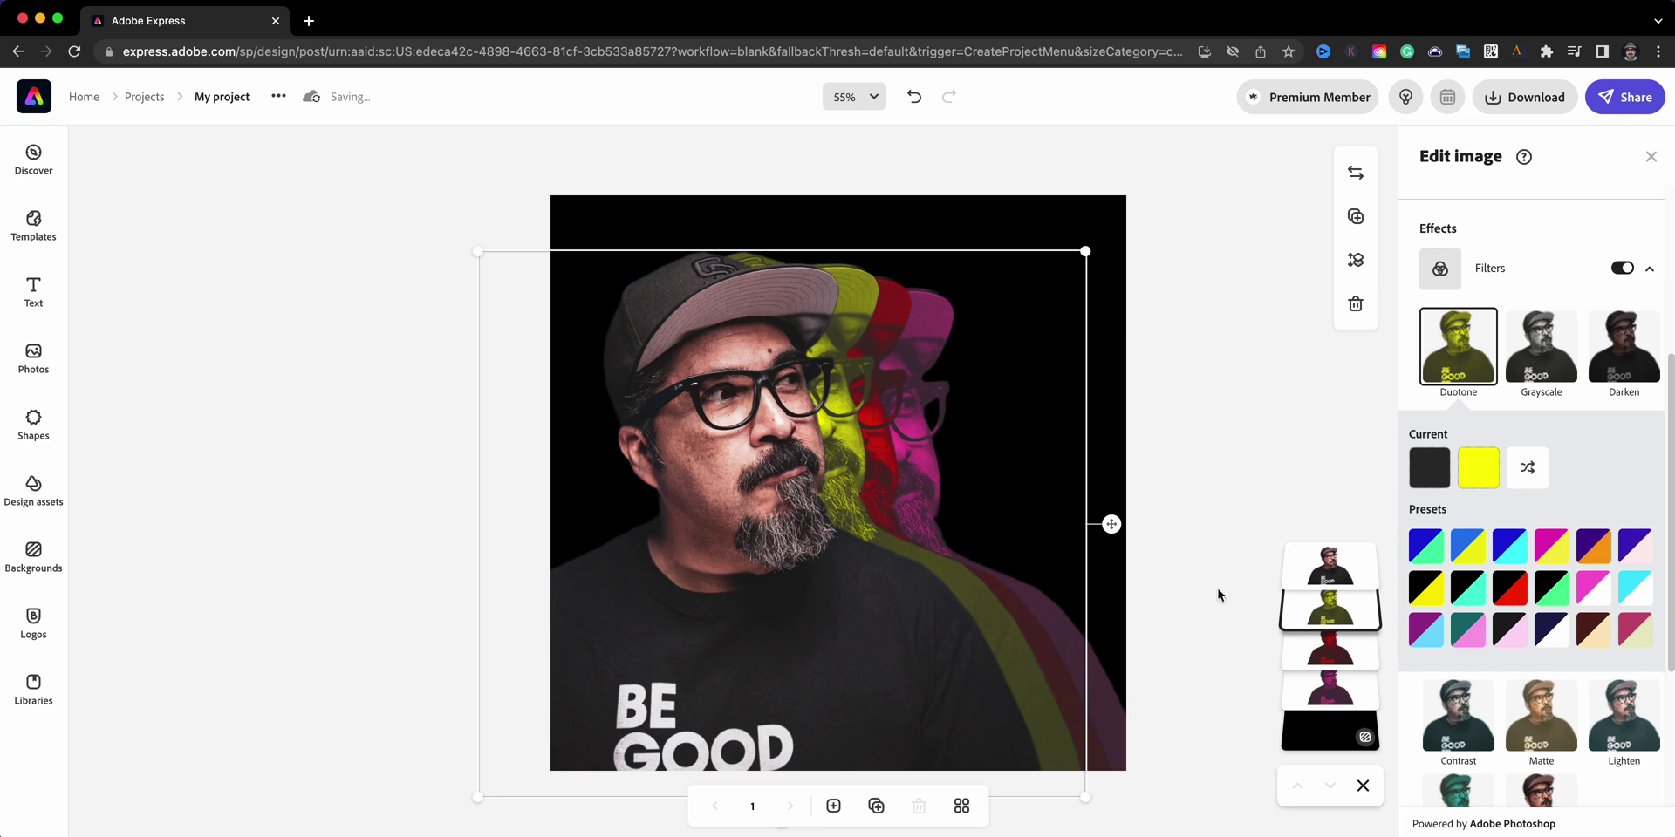
Duplicate the pink copy, stack it beneath, and give it light cyan highlights.
{"action": "left_click", "coordinate": [1321, 695]}
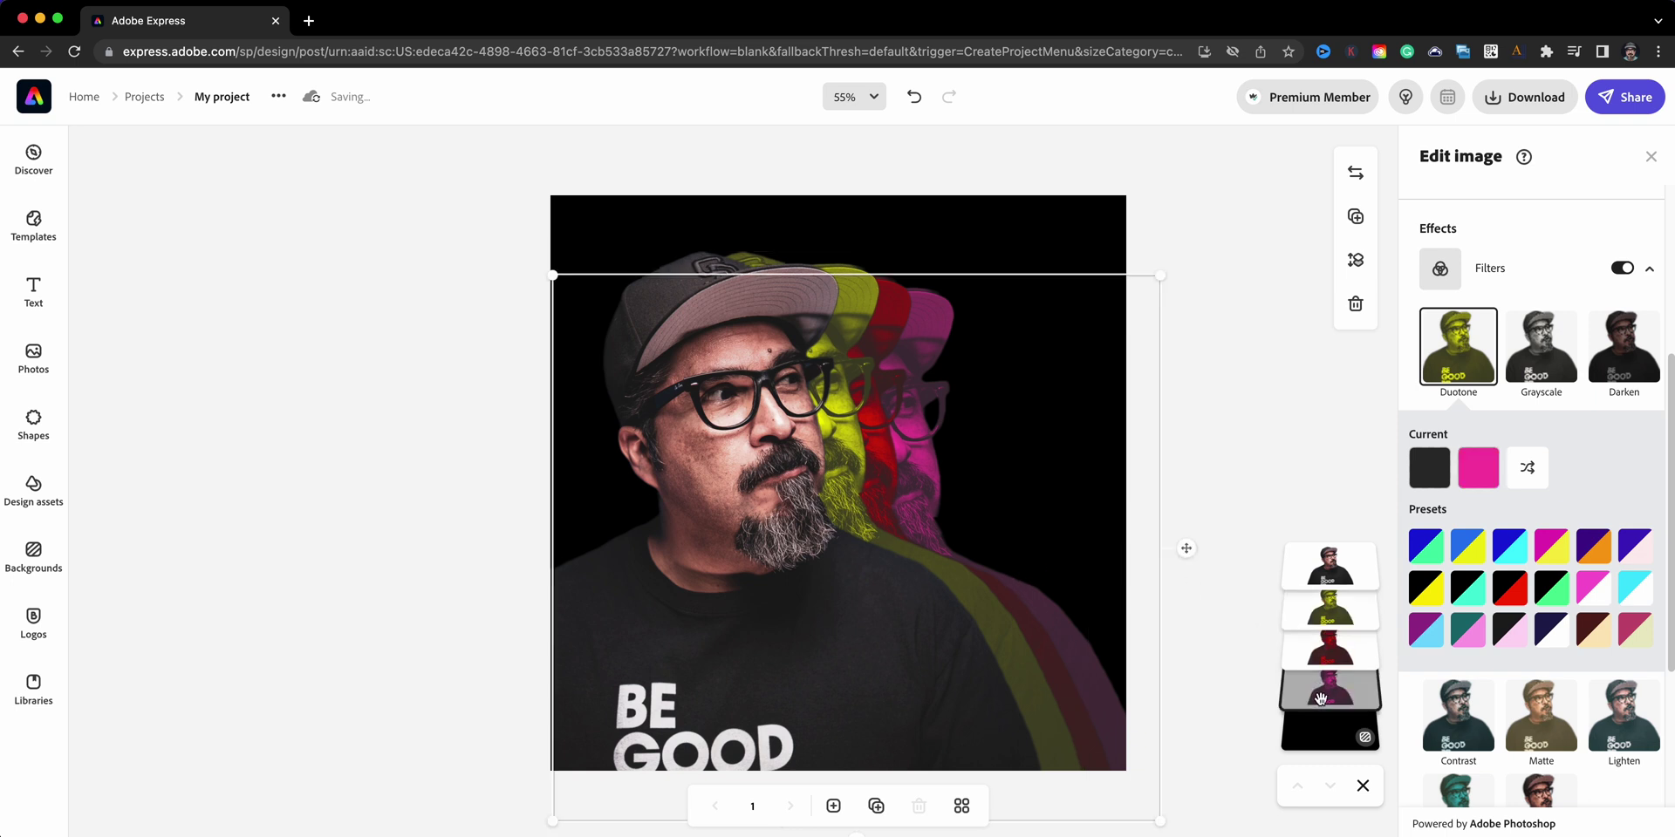
{"action": "left_click", "coordinate": [1356, 217]}
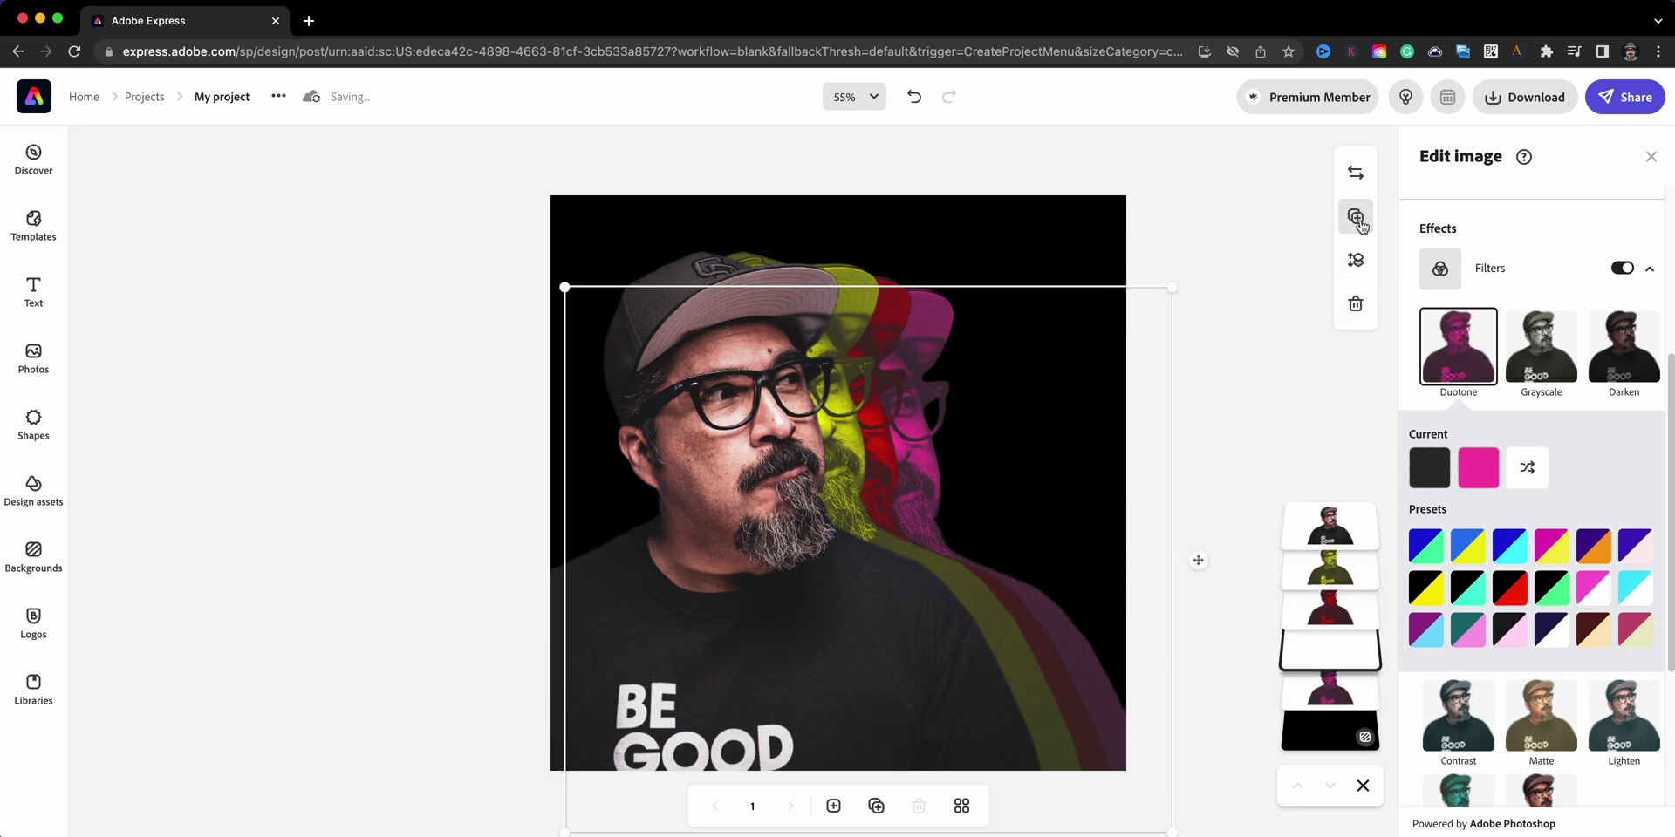
{"action": "left_click_drag", "start_coordinate": [1330, 654], "coordinate": [1330, 698]}
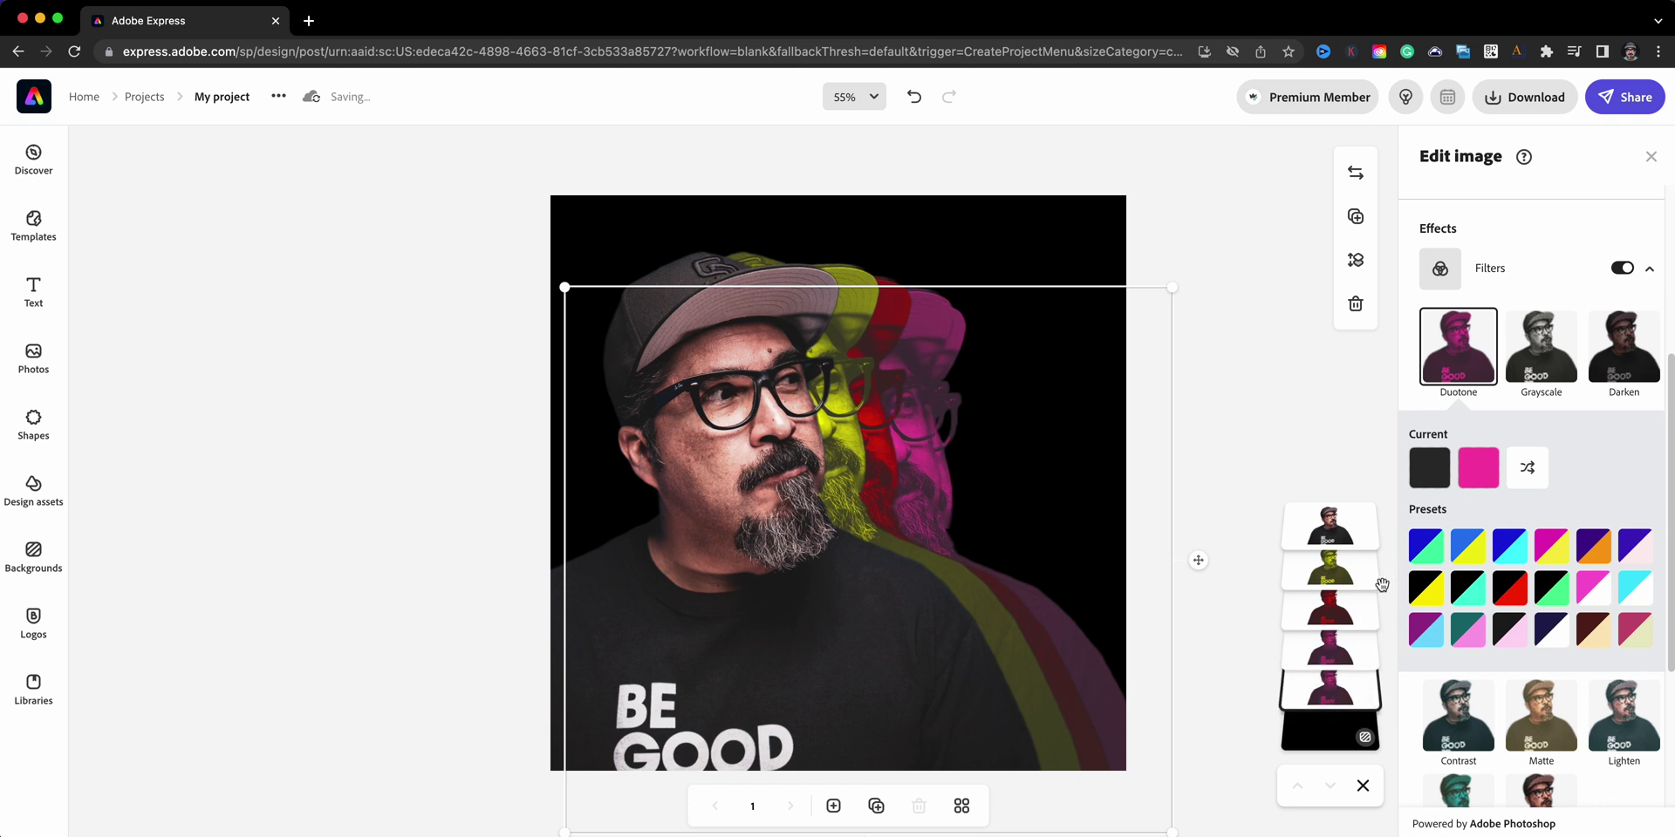
{"action": "left_click", "coordinate": [1476, 476]}
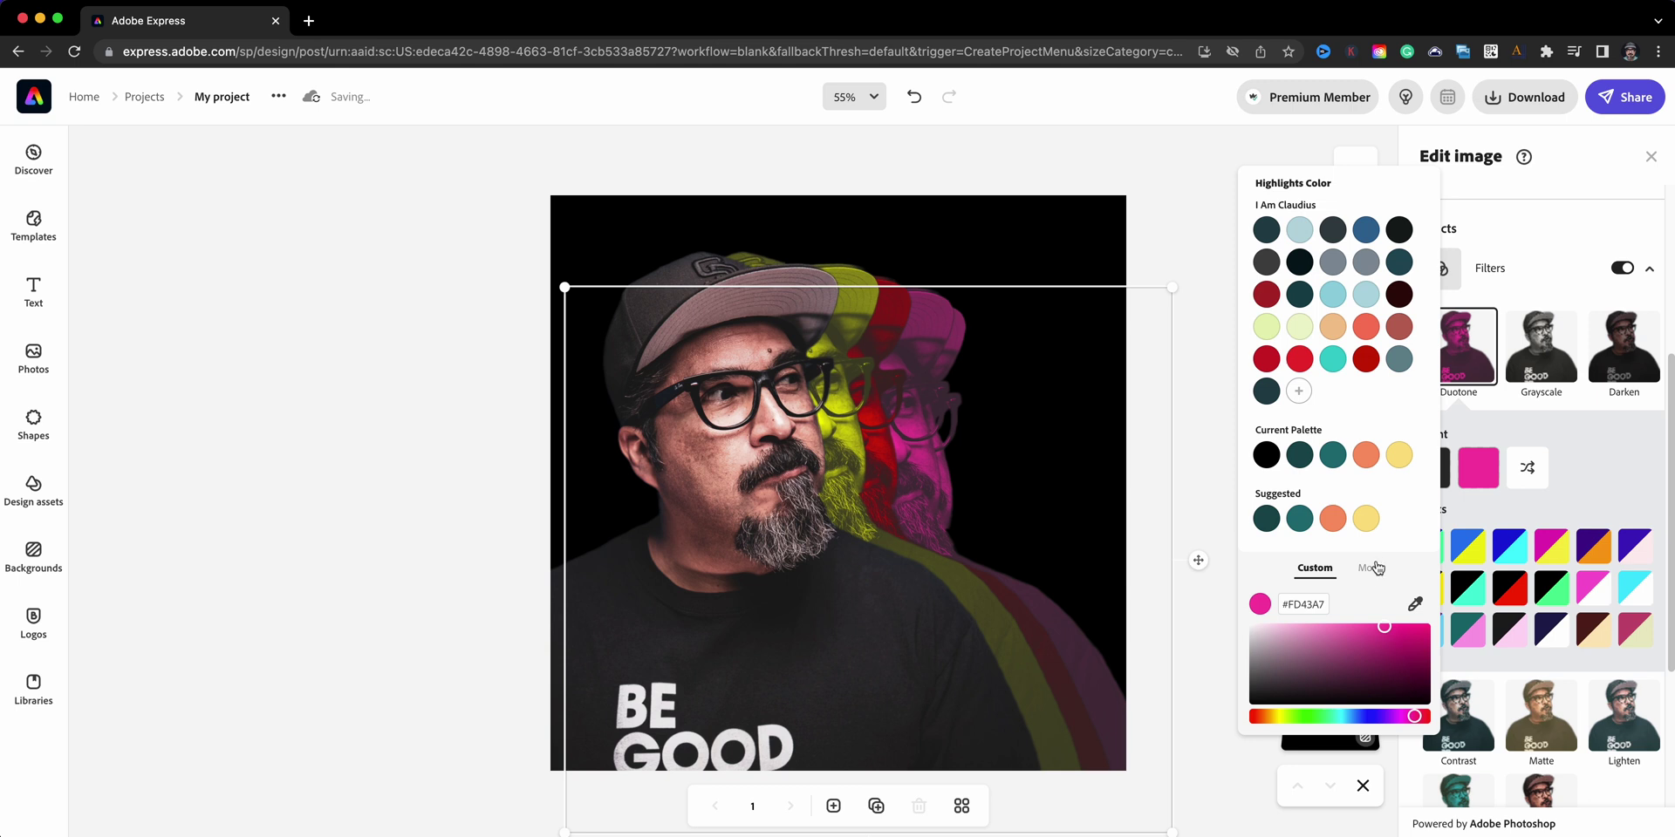
{"action": "left_click", "coordinate": [1372, 576]}
{"action": "left_click", "coordinate": [1273, 644]}
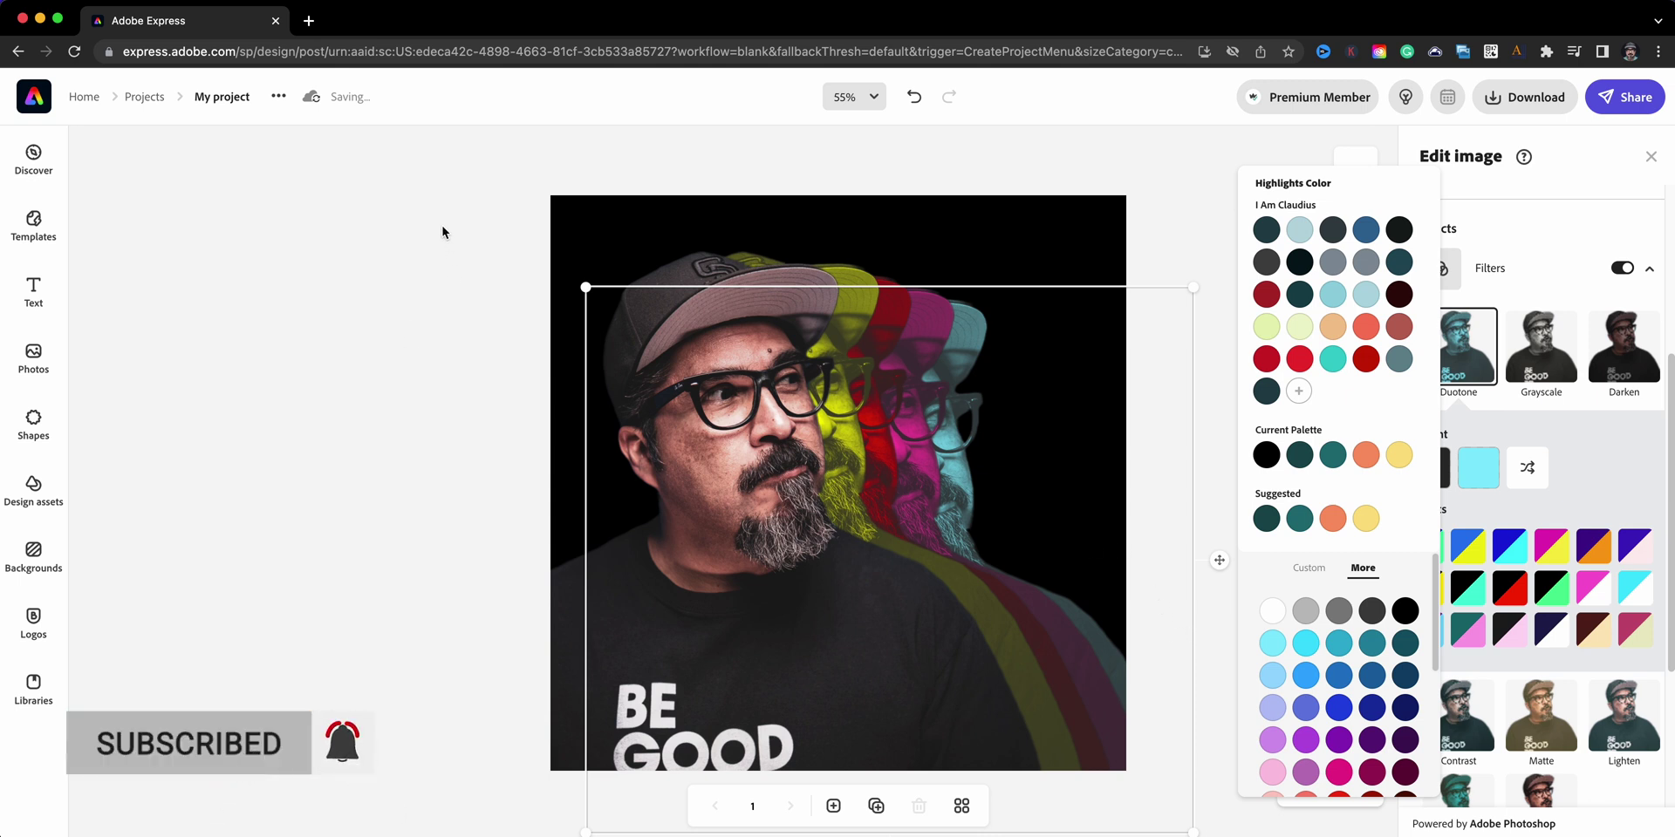
Align all five portrait copies along their top edges.
{"action": "left_click_drag", "start_coordinate": [439, 216], "coordinate": [1131, 794]}
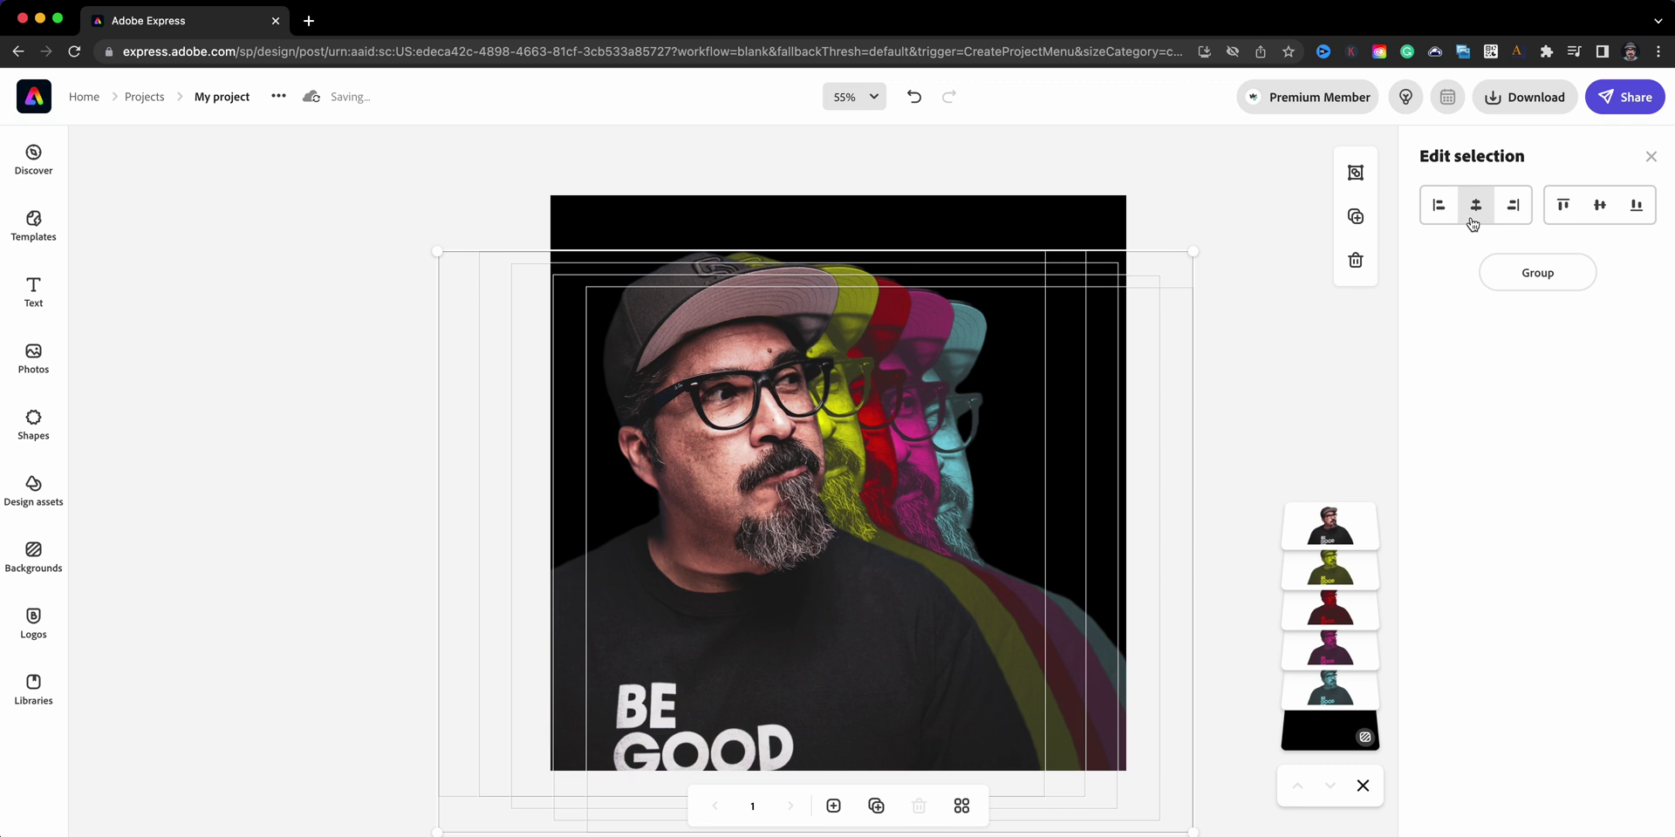
{"action": "left_click", "coordinate": [1564, 210]}
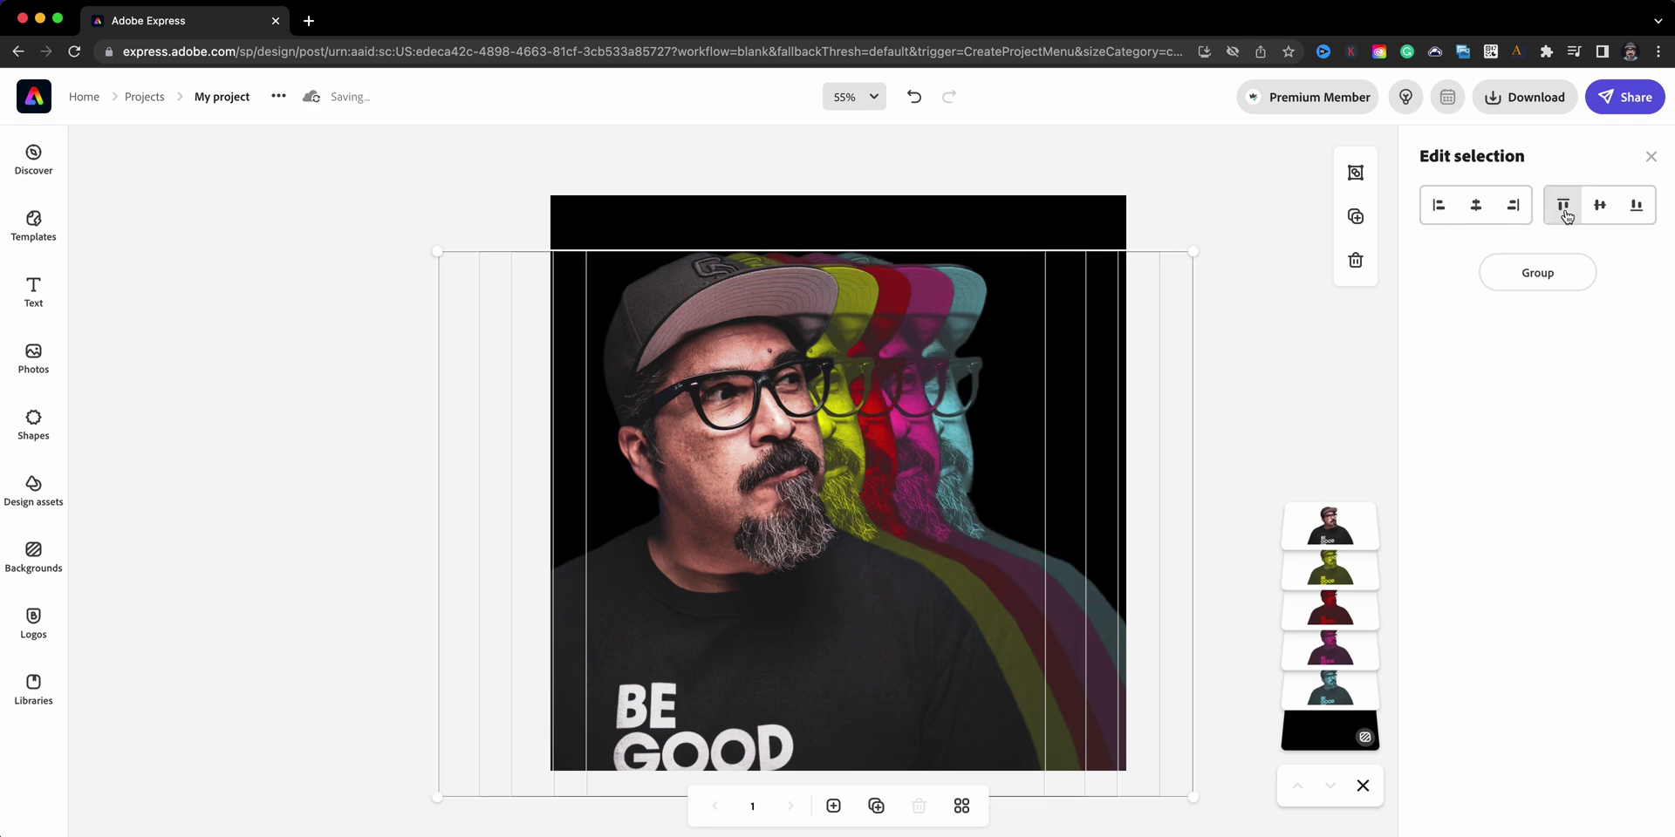
{"action": "left_click", "coordinate": [762, 164]}
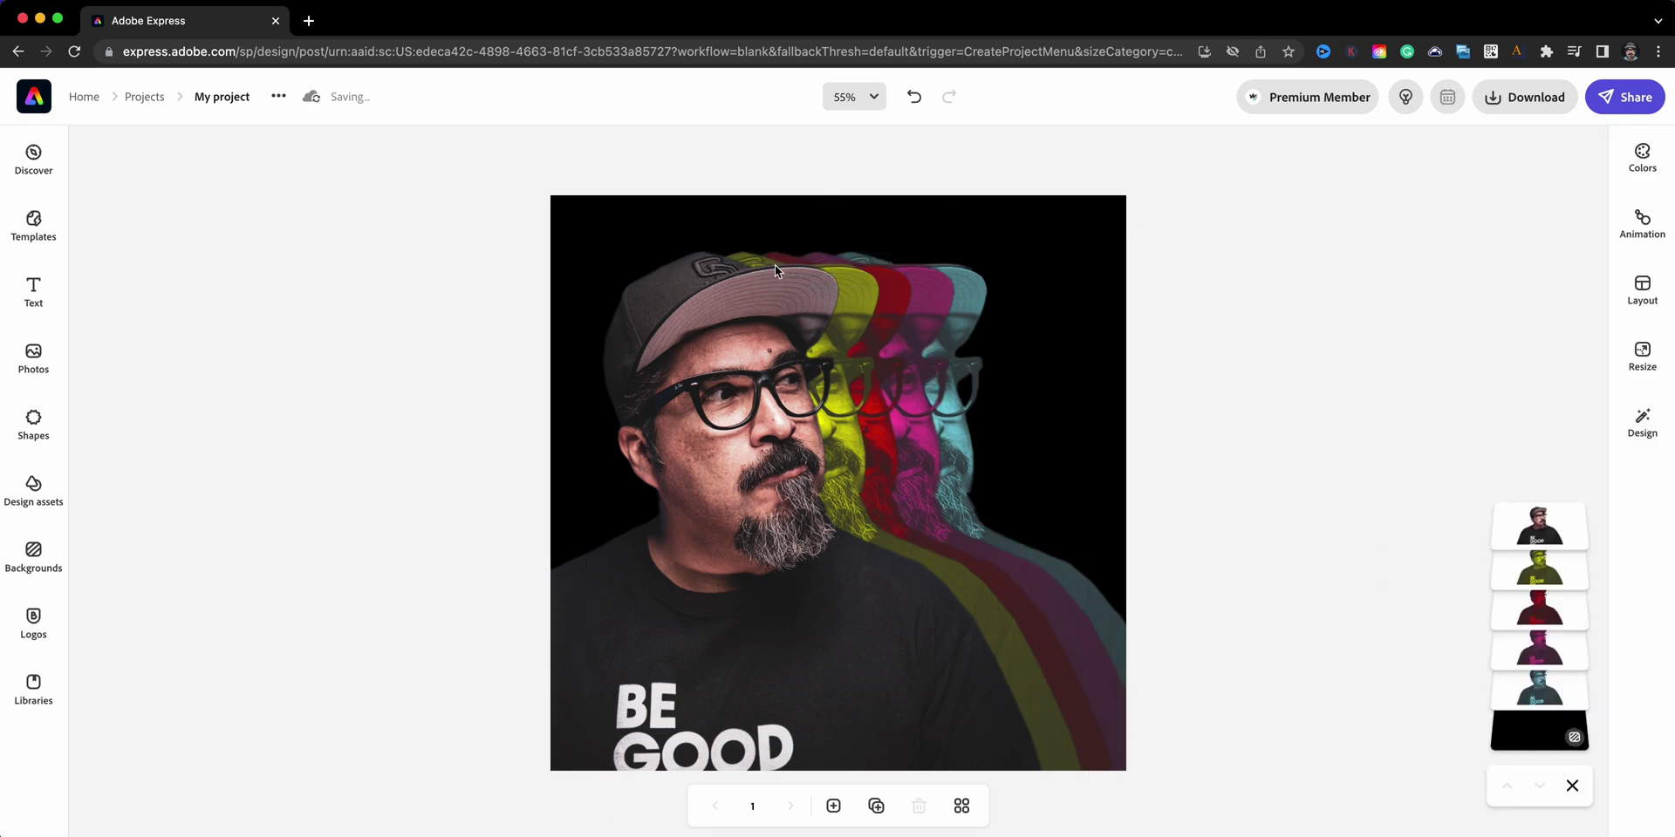
Group the five portrait copies and shift the group rightward over the black square.
{"action": "left_click_drag", "start_coordinate": [379, 230], "coordinate": [1276, 807]}
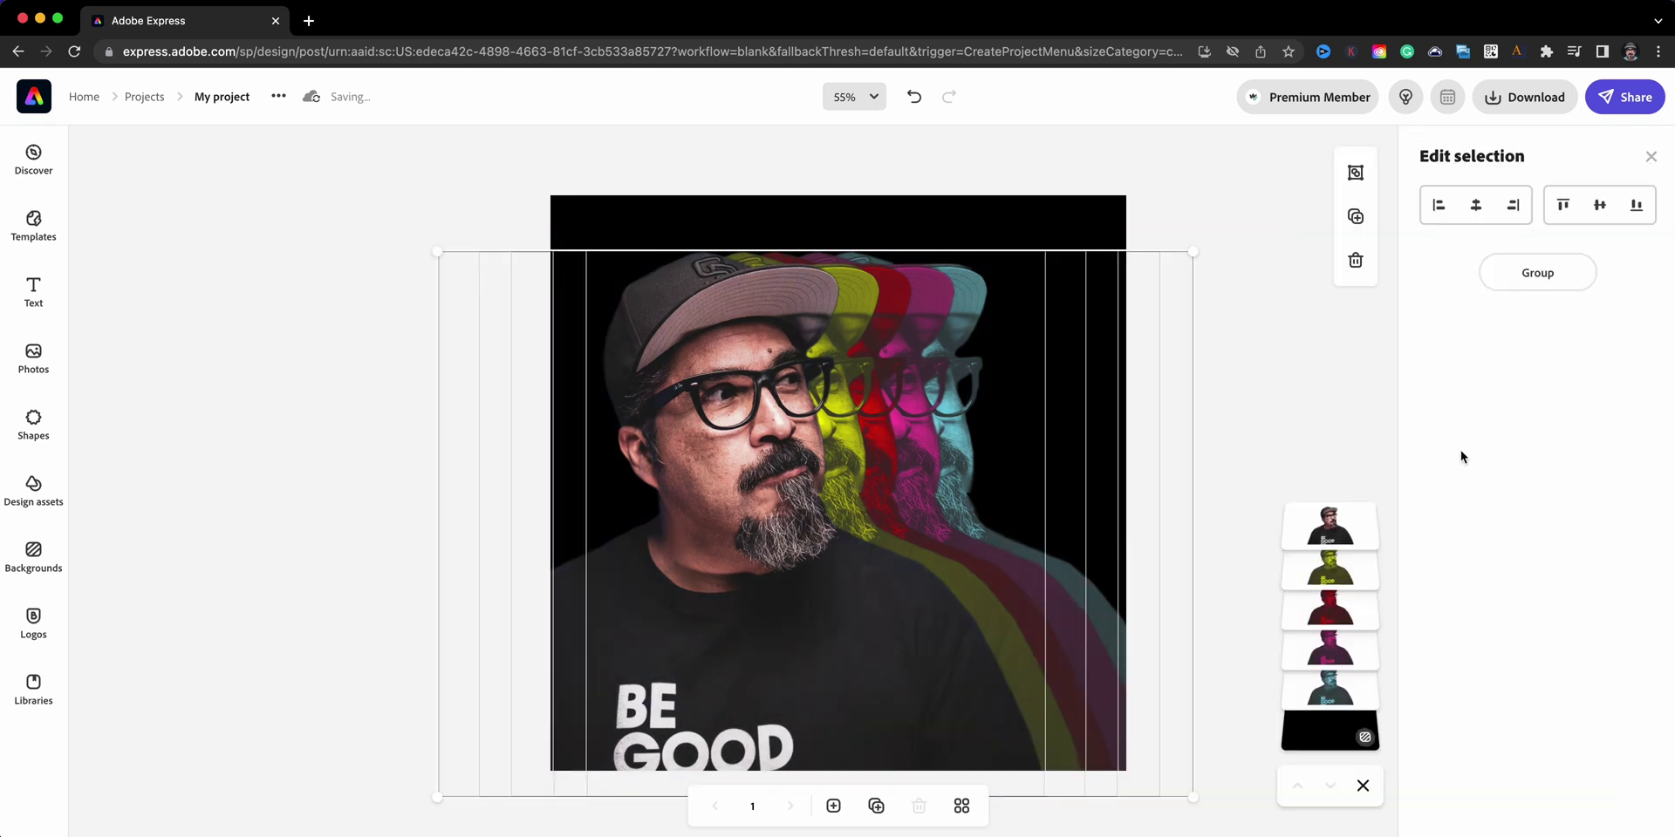
{"action": "left_click", "coordinate": [1494, 279]}
{"action": "left_click_drag", "start_coordinate": [976, 462], "coordinate": [978, 457]}
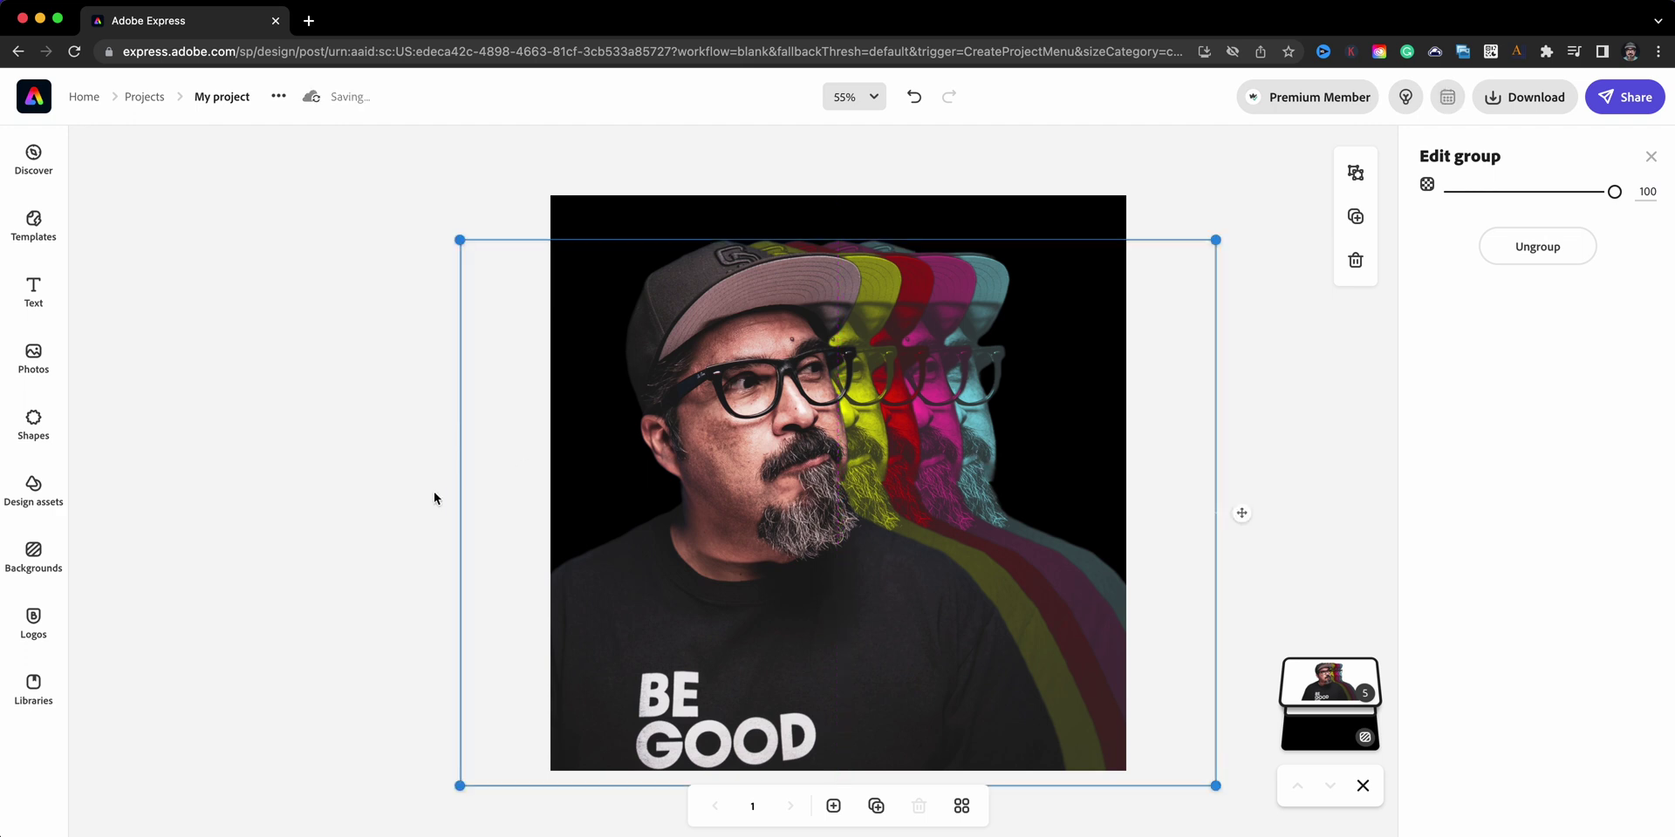
{"action": "left_click", "coordinate": [411, 494]}
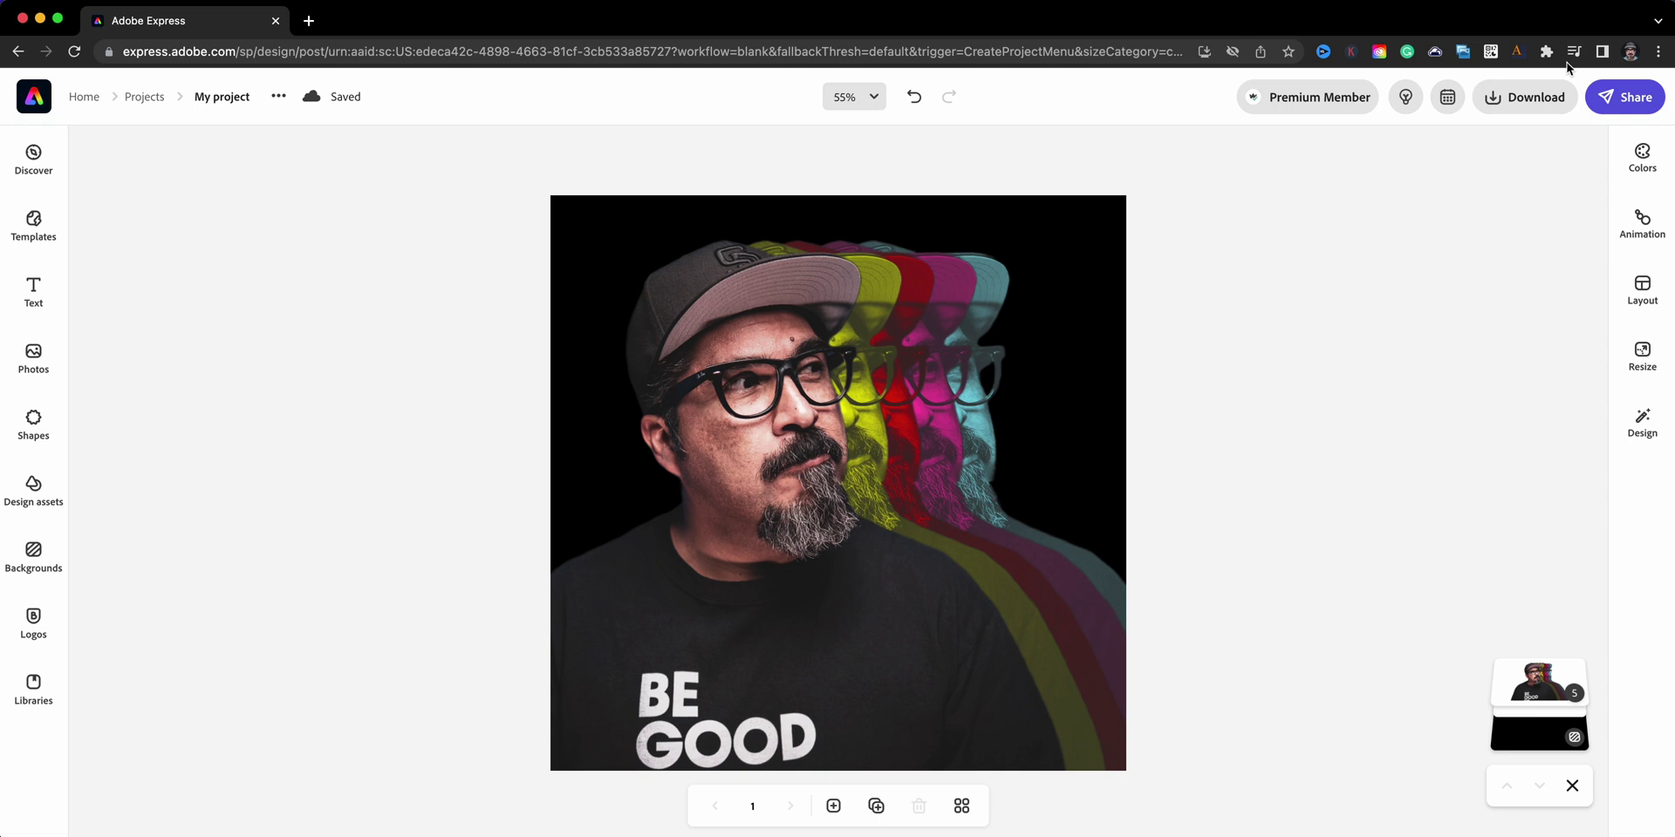
Bring up the Download panel with PNG selected as the file type.
{"action": "left_click", "coordinate": [1522, 98]}
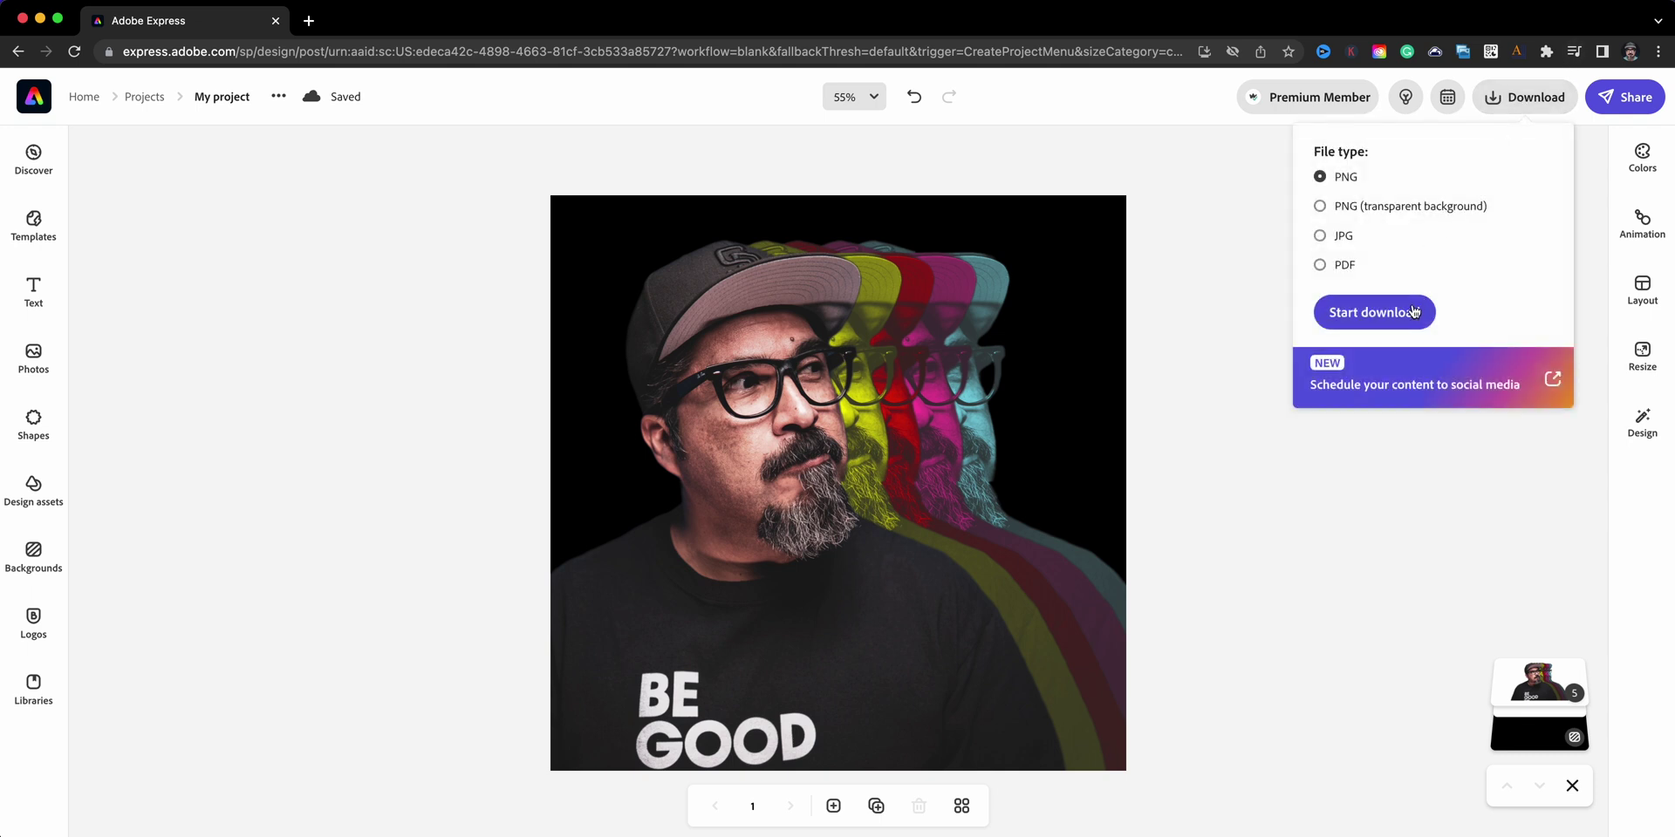